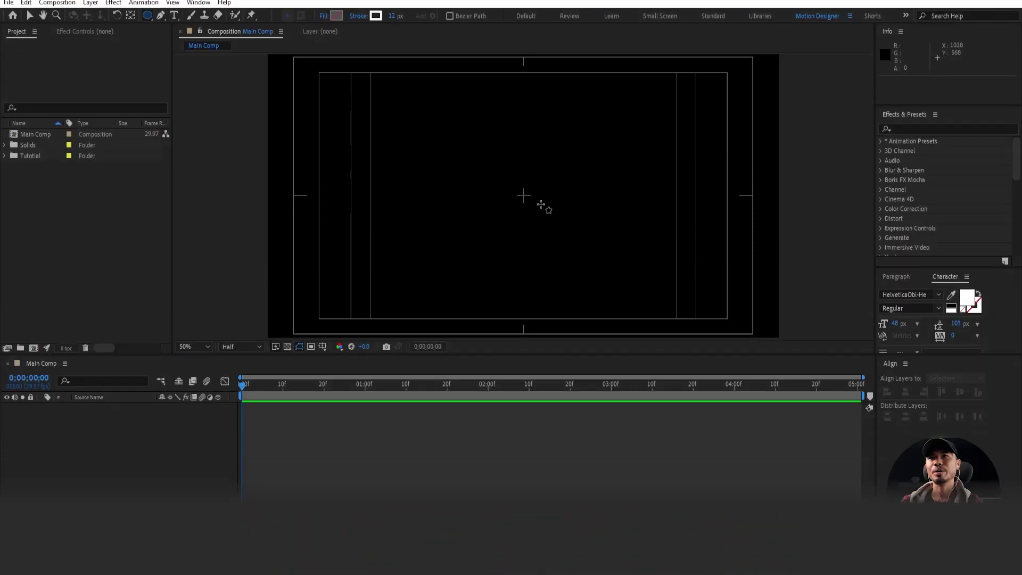
- Draw a white-stroked circle (Ellipse 1) at the centre of Main Comp with the Ellipse tool
mouse_move(523, 195)
left_mouse_down()
mouse_move(559, 243)
mouse_move(546, 221)
left_mouse_up()
- Remove the circle's stroke and give it a yellow-orange fill
key("space")
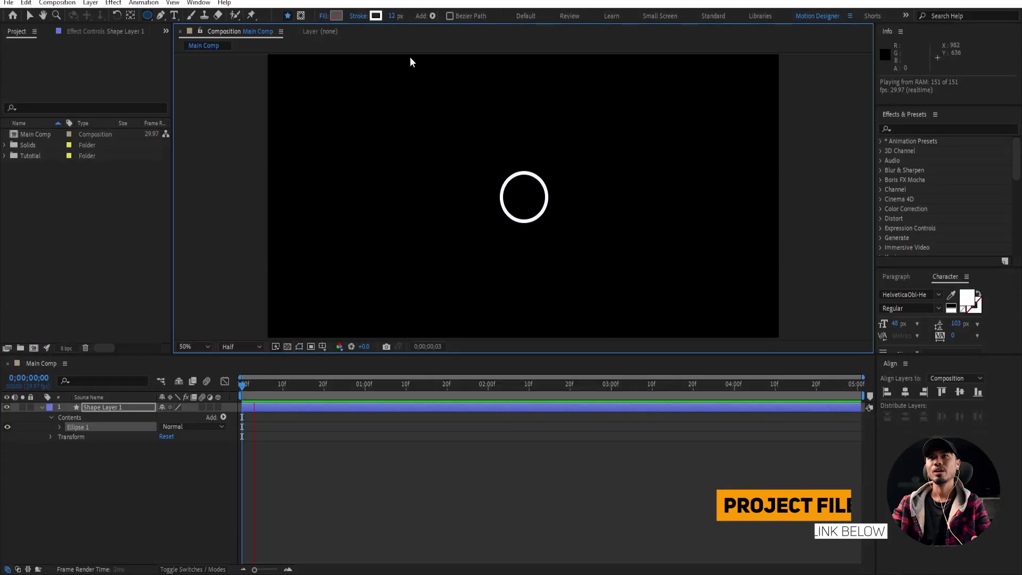
key("space")
left_click(357, 16)
left_click(457, 252)
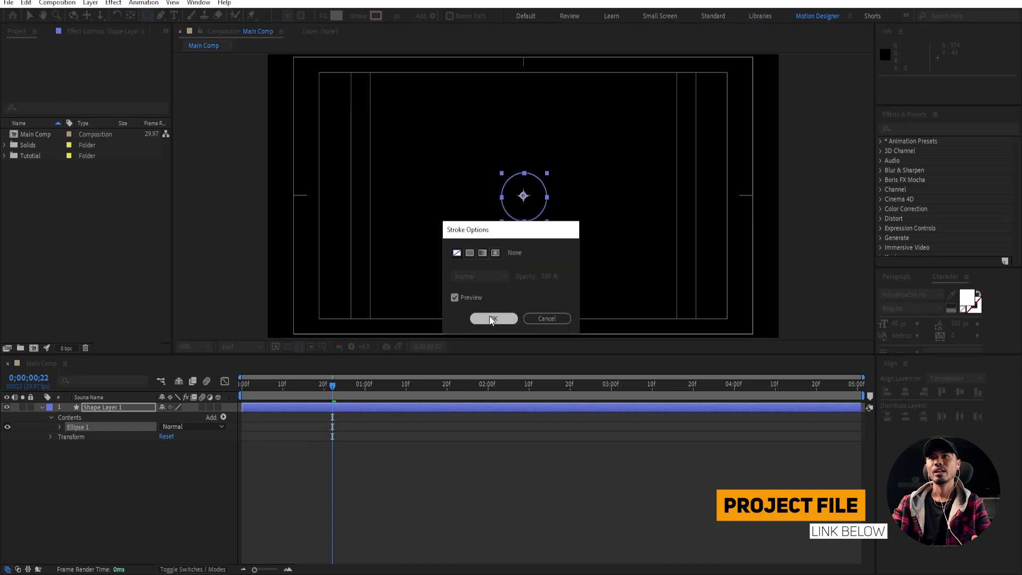
left_click(493, 319)
left_click(336, 16)
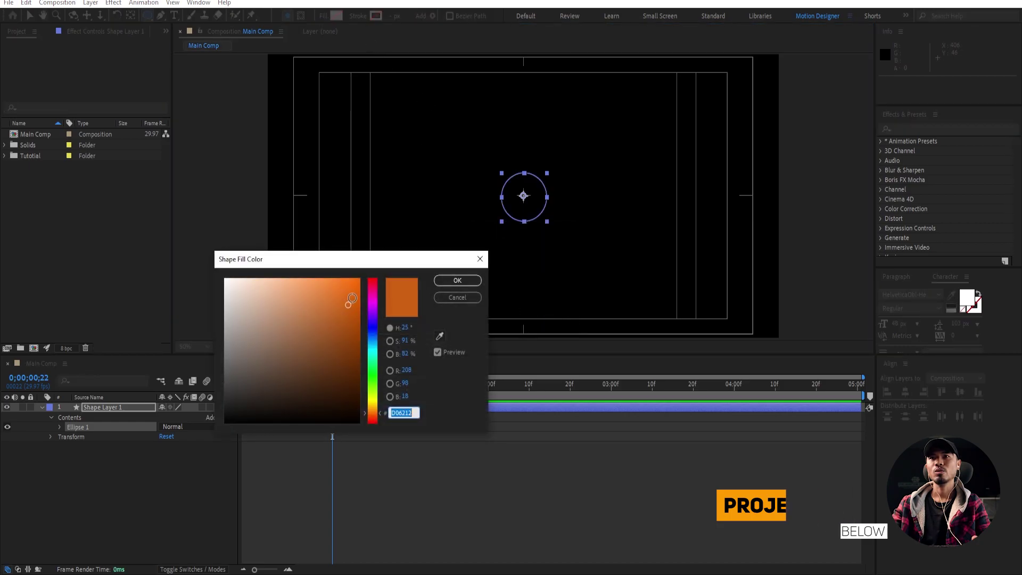
key("ctrl+v")
key("Return")
- Centre the circle's anchor point and align it horizontally and vertically to the composition
left_click(91, 3)
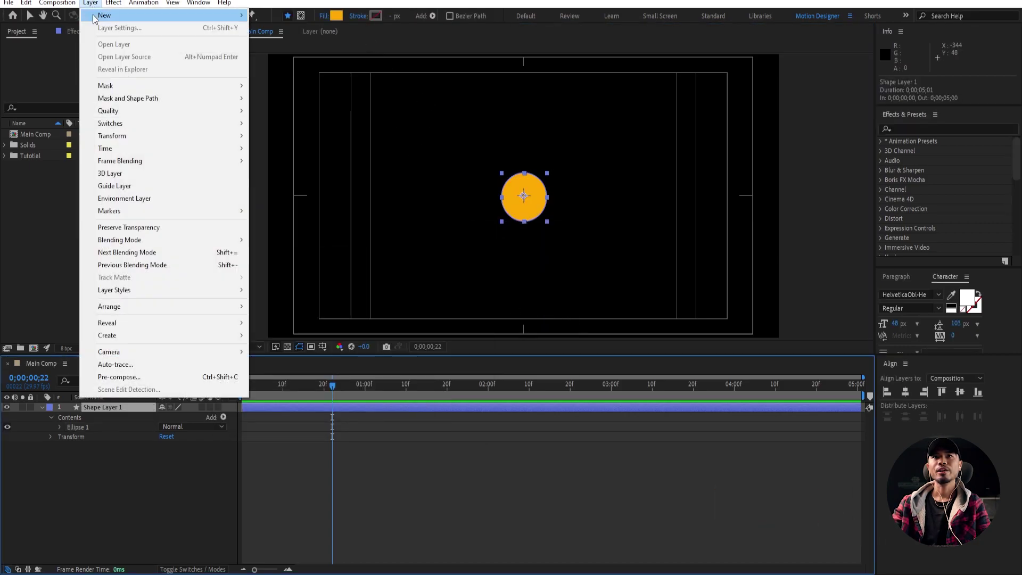
mouse_move(180, 136)
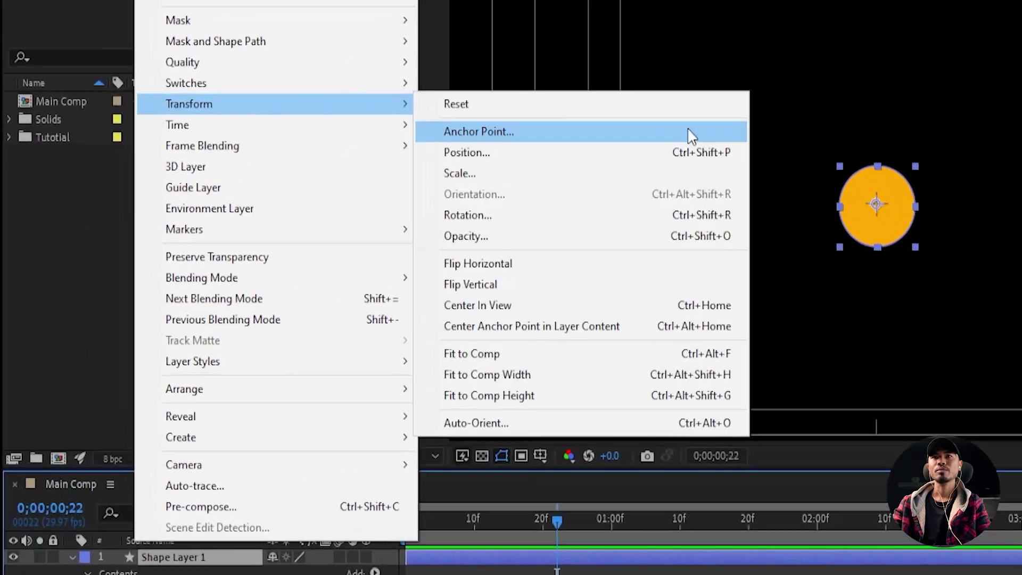
left_click(600, 326)
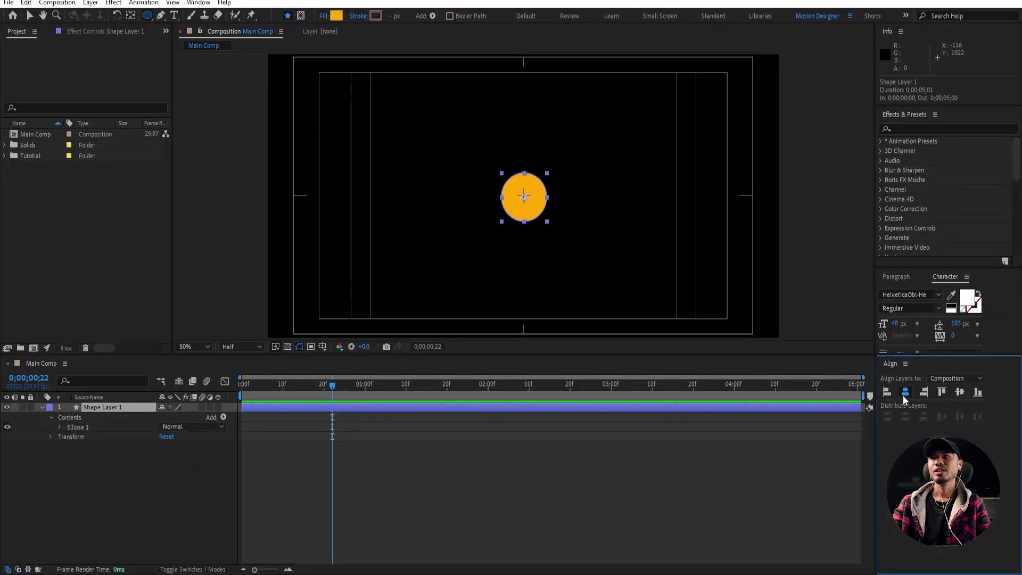
left_click(904, 394)
left_click(960, 394)
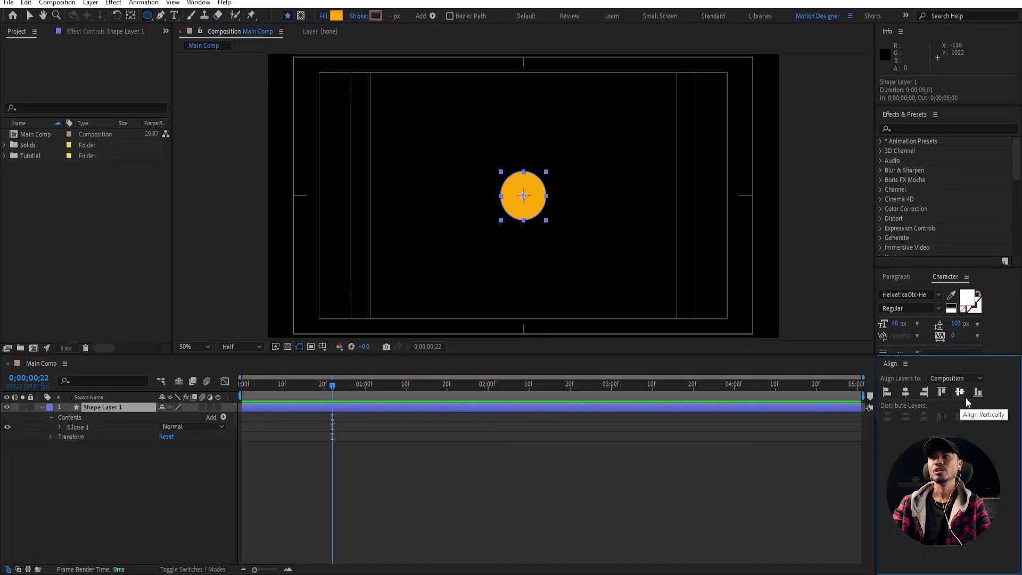
key("v")
left_click(330, 406)
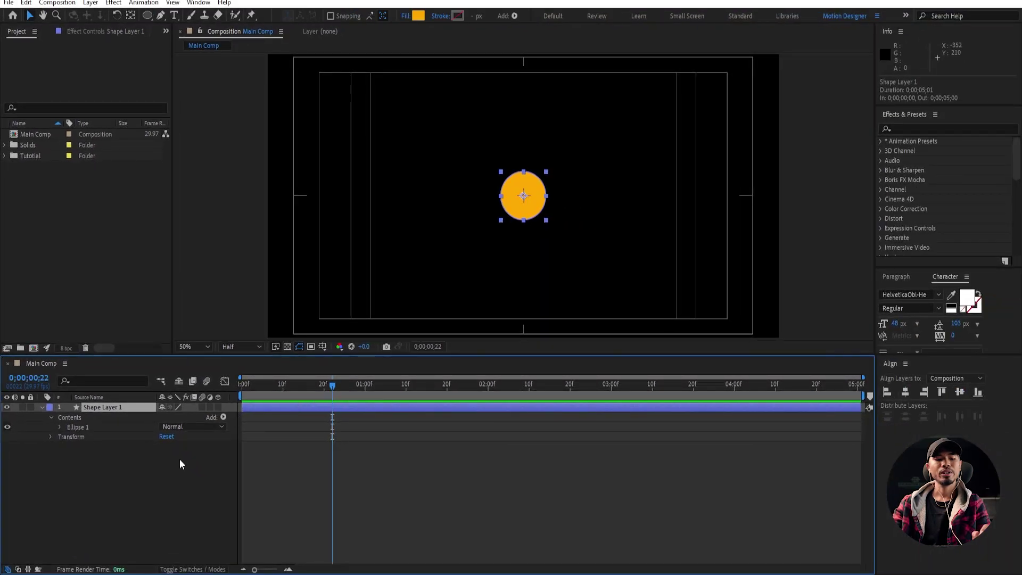
- Duplicate and hide the circle, then Easy Ease the original dropping from 960,-106 to 960,540
key("ctrl+d")
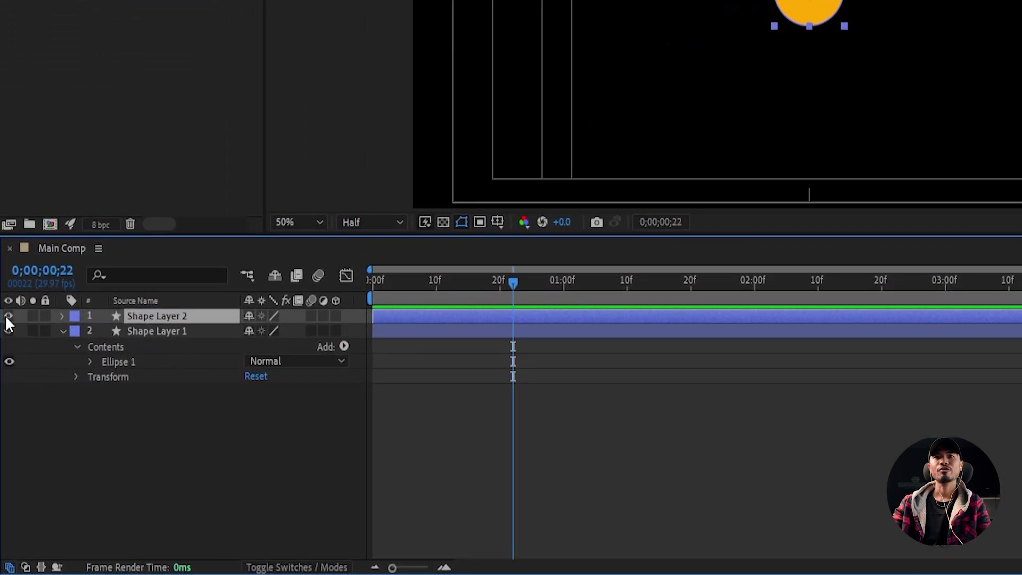
key("Page_Up")
key("Page_Up")
key("Page_Up")
key("Page_Up")
key("Page_Up")
key("Page_Up")
key("Page_Up")
key("Page_Up")
key("Page_Up")
key("Page_Up")
key("Page_Up")
key("Page_Up")
key("Page_Up")
key("Page_Up")
key("Page_Up")
key("Page_Up")
key("Page_Up")
key("Page_Up")
key("Page_Up")
key("Page_Up")
left_click(155, 332)
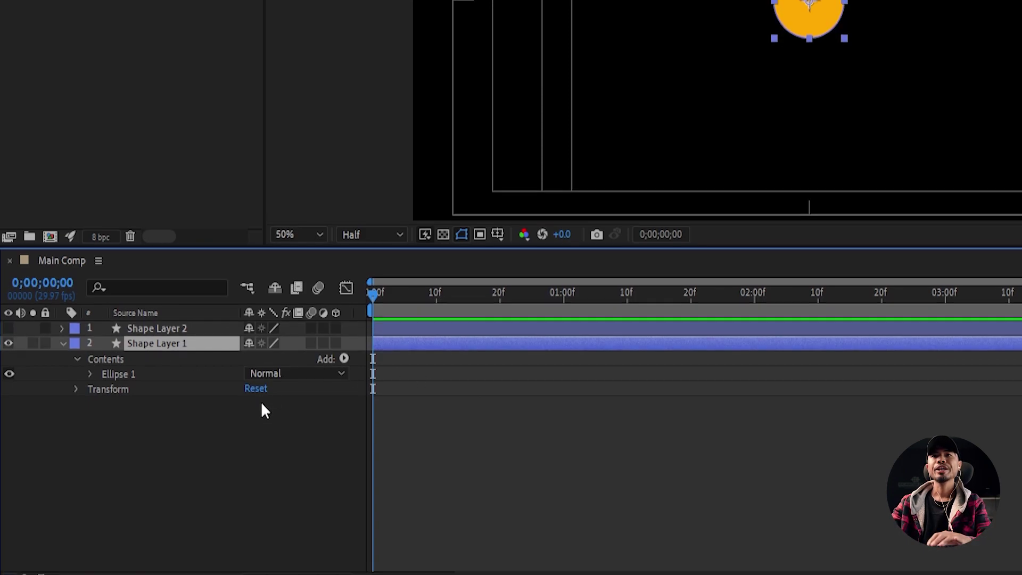
key("p")
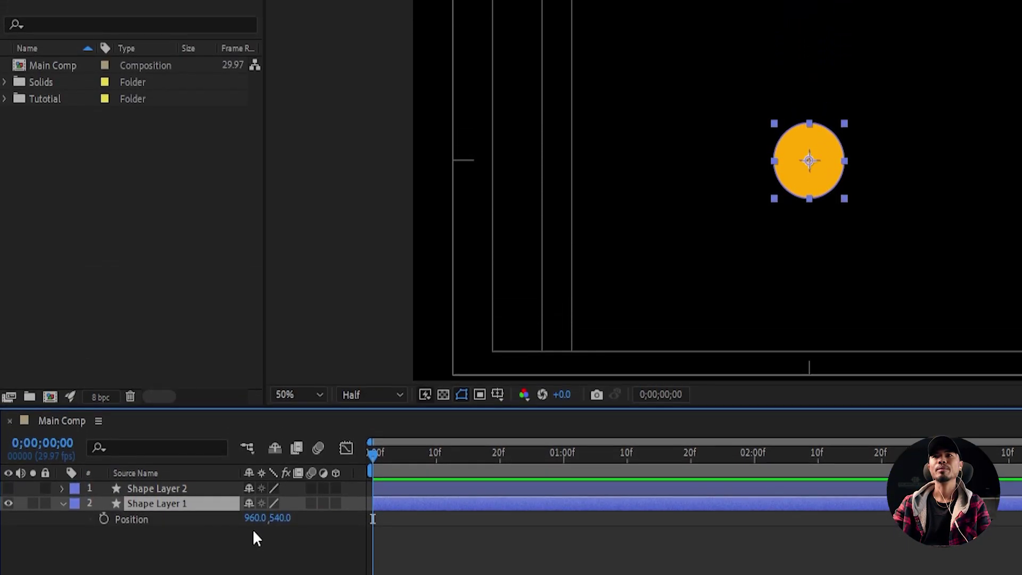
left_click_drag(391, 473, 263, 491)
left_click(103, 521)
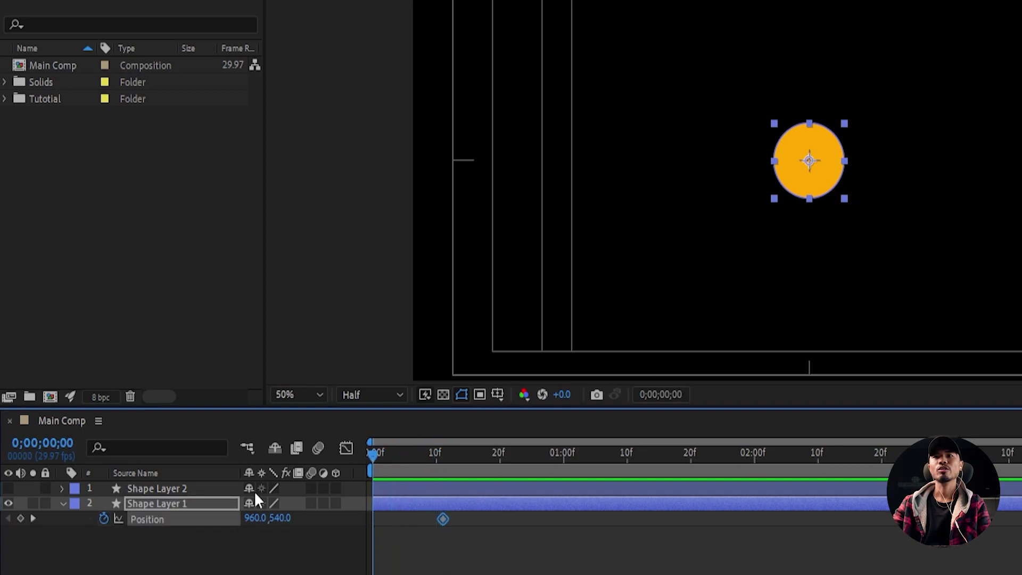
left_click_drag(814, 181, 841, 0)
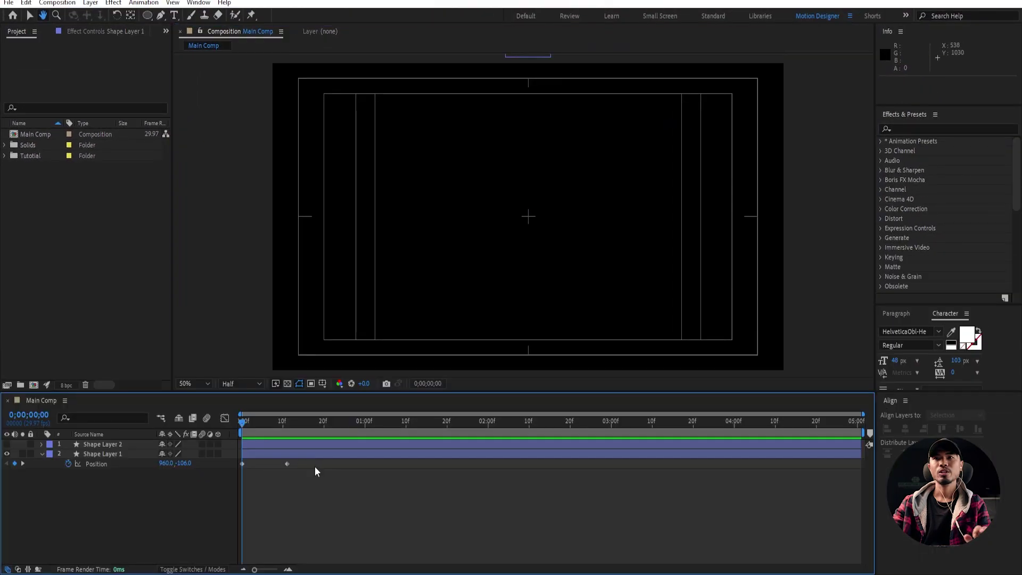
left_click_drag(315, 466, 248, 468)
key("F9")
- Add a bounce to Y 395 at frame 20 and the centred rest keyframe at 1;00, then preview
left_click(324, 421)
left_click_drag(187, 467, 106, 466)
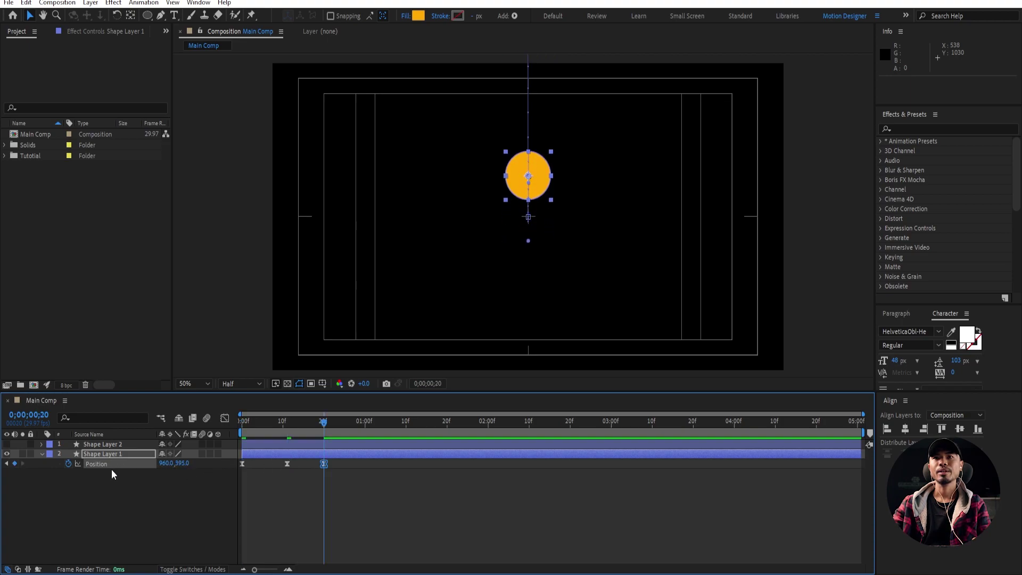
left_click_drag(297, 474, 274, 458)
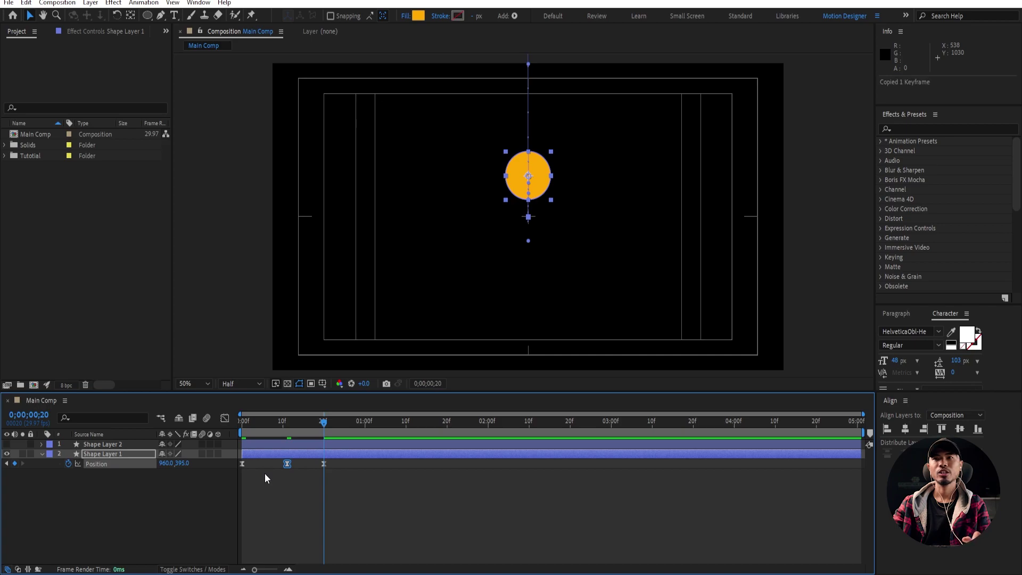
left_click_drag(364, 445, 366, 446)
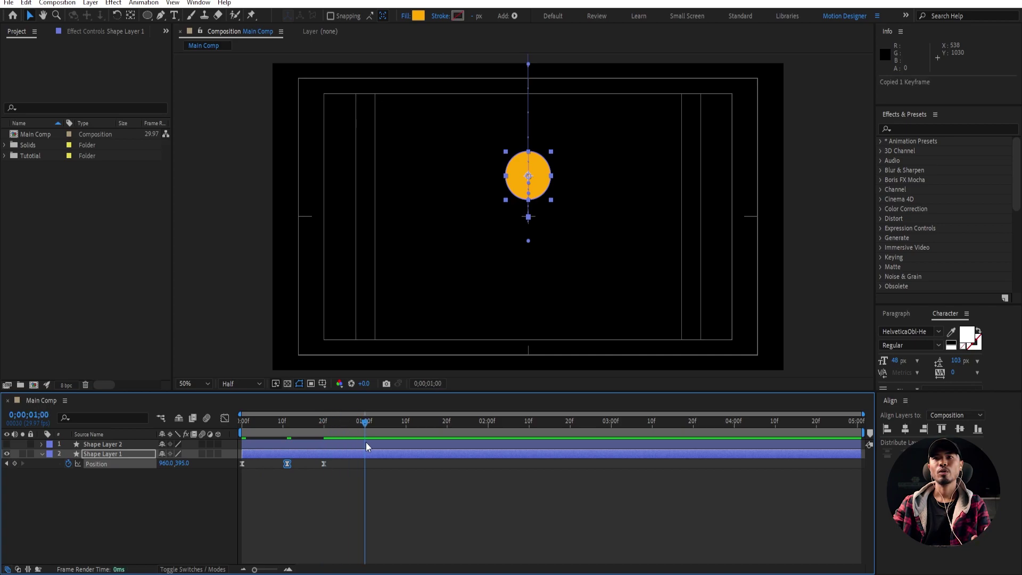
key("ctrl+v")
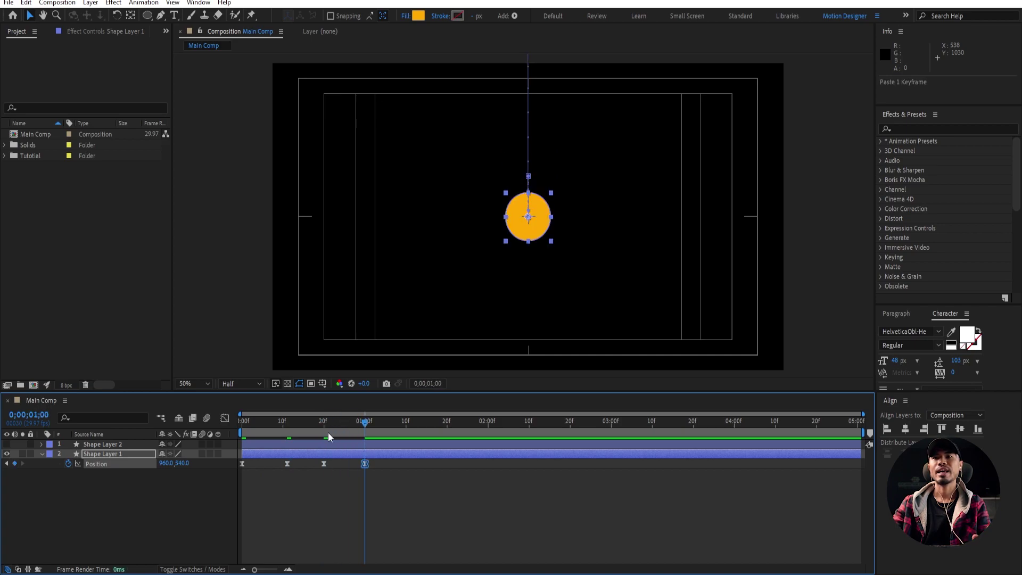
key("Home")
key("space")
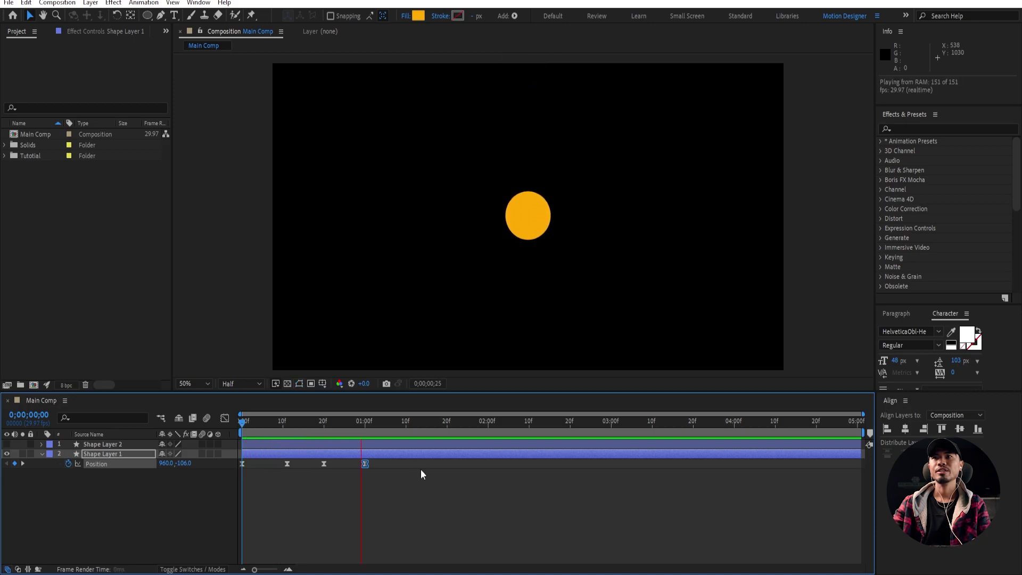
key("space")
- Show the four Position keyframes in the Graph Editor's speed graph
left_click_drag(410, 459, 217, 474)
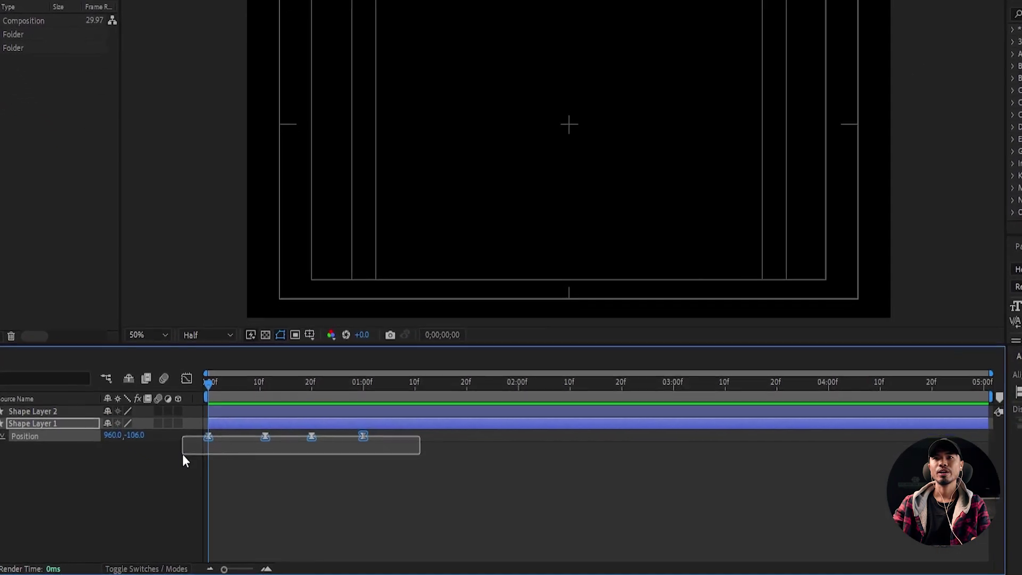
left_click(173, 365)
left_click_drag(197, 375, 219, 366)
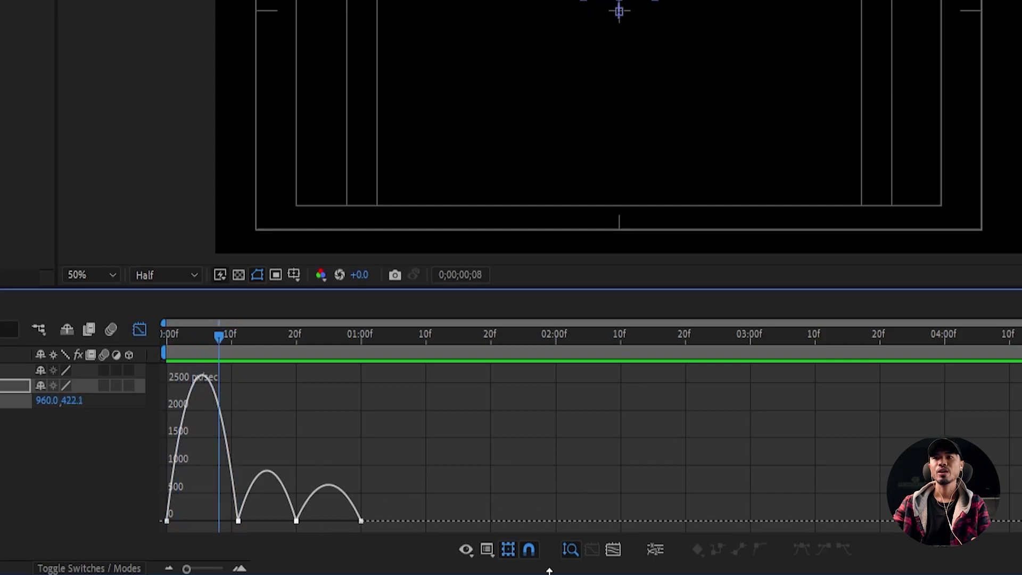
left_click(483, 554)
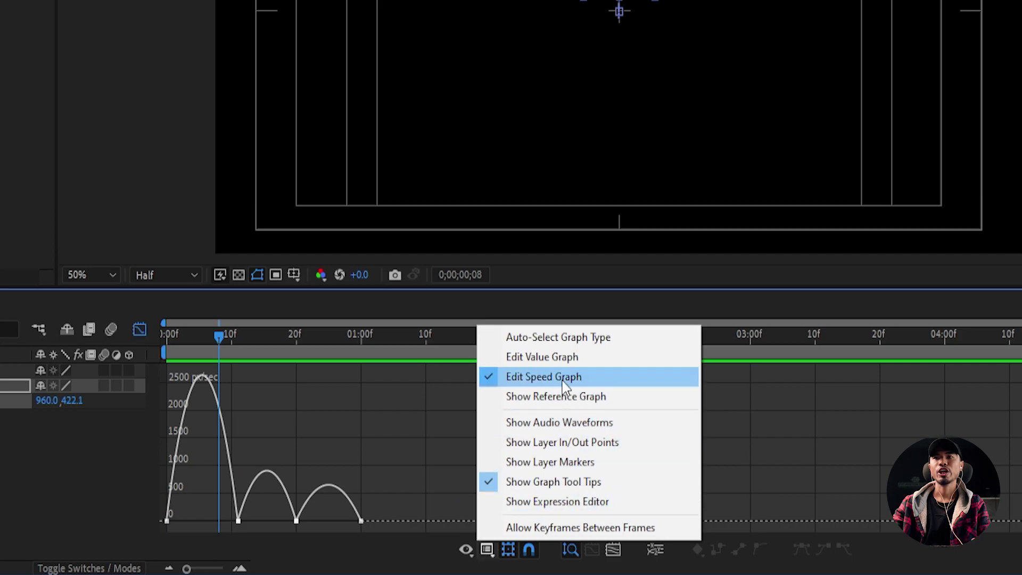
left_click(206, 511)
- Drag the keyframe influence handles to sharpen the fall's speed peaks, then preview and close the Graph Editor
key("ctrl+a")
left_click_drag(181, 521, 190, 521)
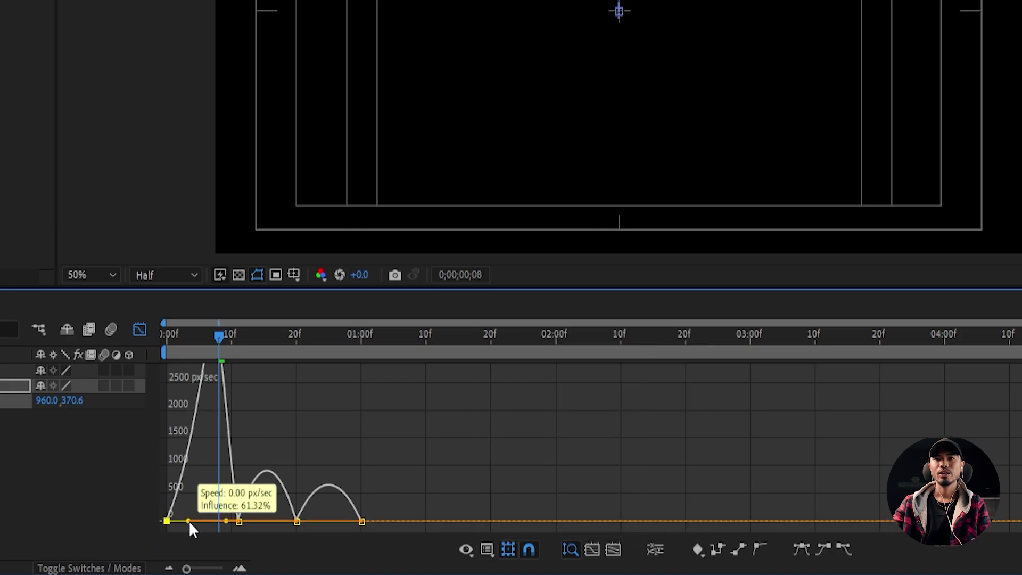
left_click(191, 527)
mouse_move(265, 515)
left_mouse_down()
mouse_move(210, 532)
mouse_move(278, 522)
left_mouse_up()
left_click(294, 523)
key("Home")
key("space")
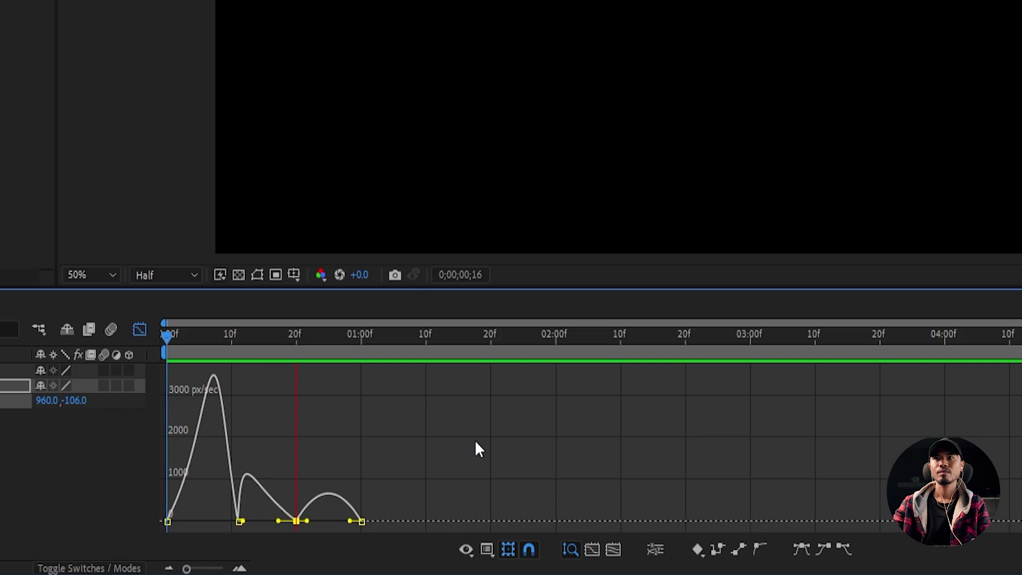
key("shift+F3")
left_click(358, 389)
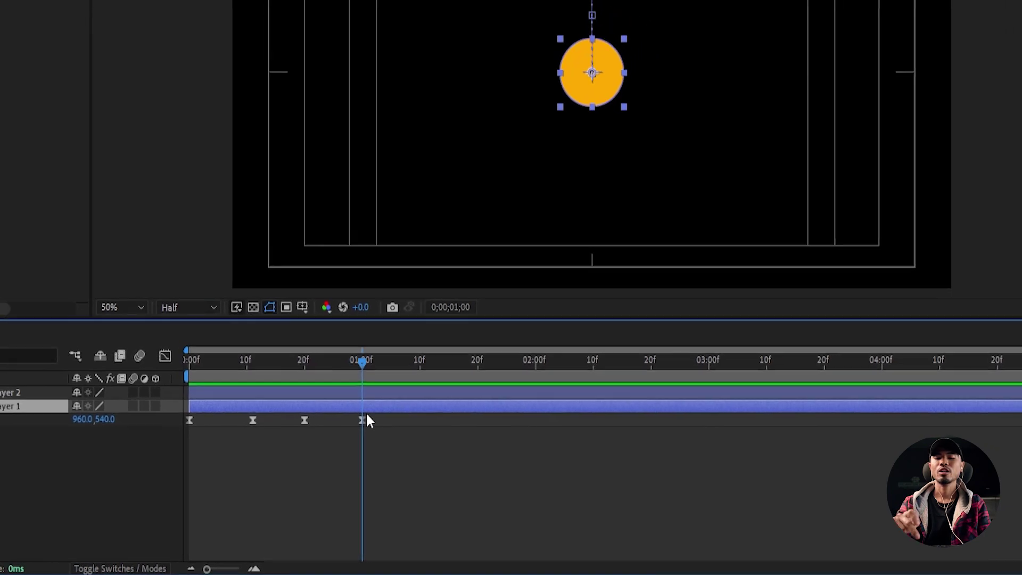
- End the original circle layer and start the duplicate at the one-second mark
key("alt+bracketright")
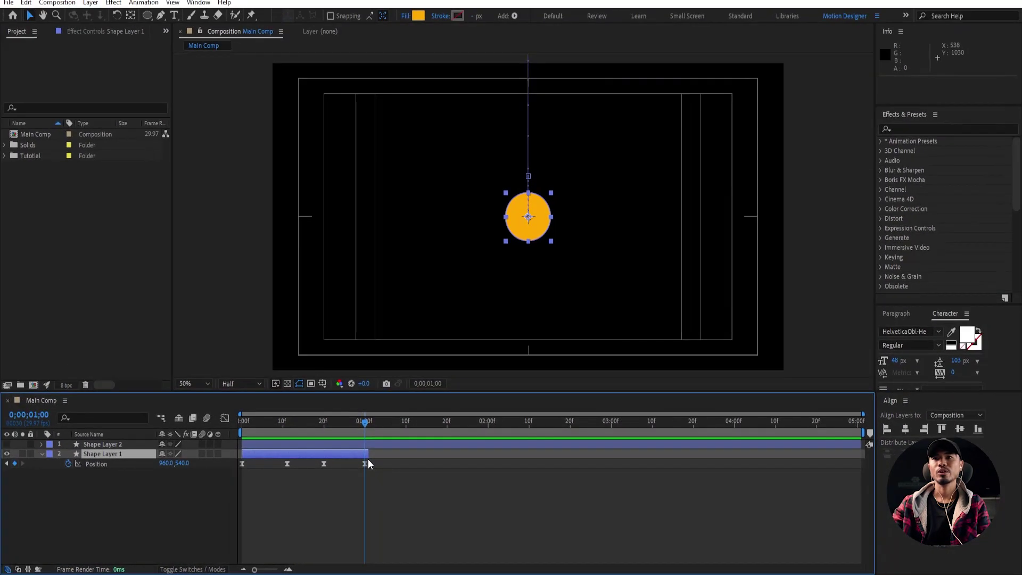
left_click(258, 445)
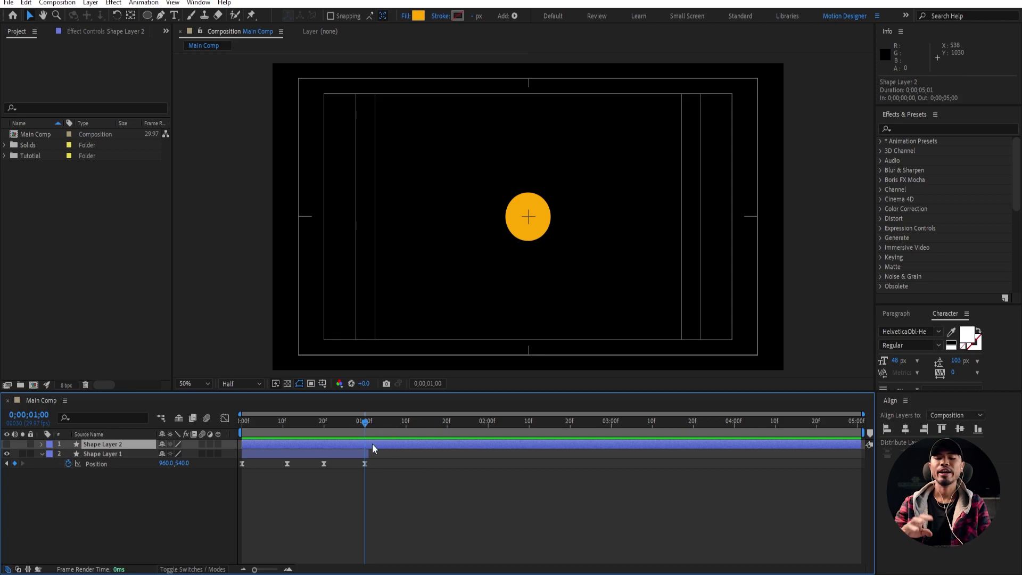
key("alt+bracketleft")
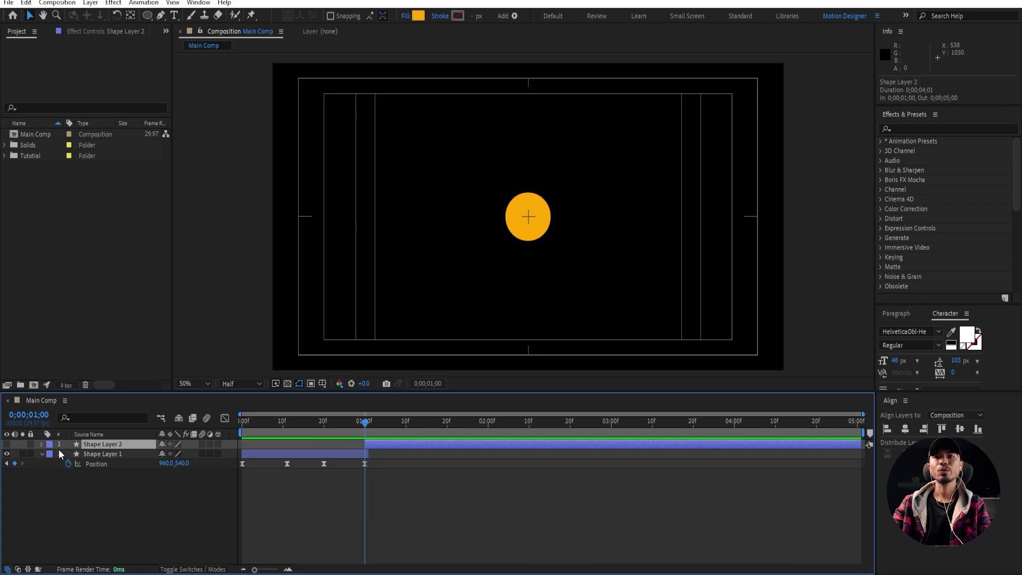
left_click(132, 487)
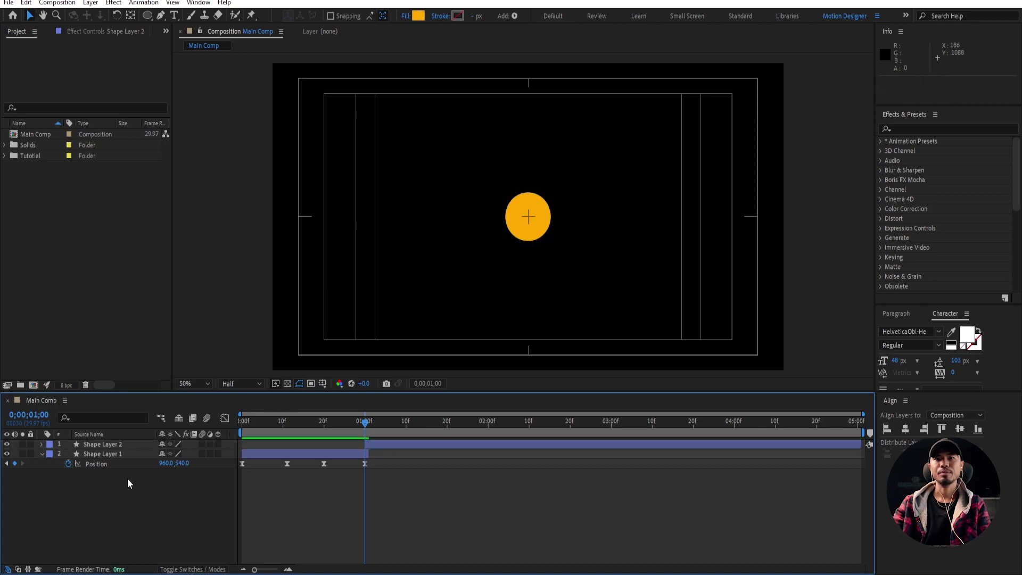
left_click(108, 444)
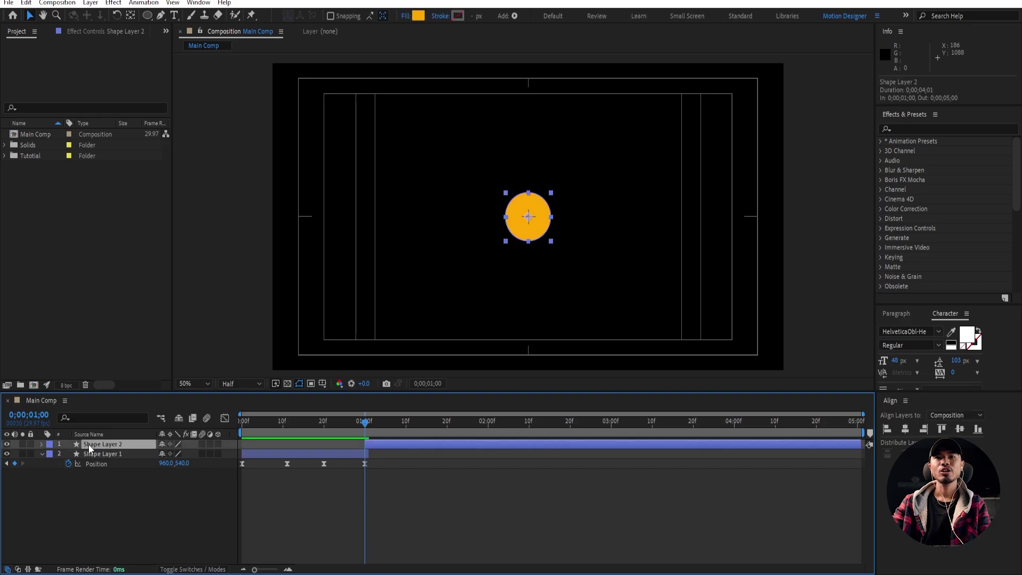
- Keyframe the duplicate ellipse's Size from 170×170 to beyond the frame at 01:20
left_click(41, 444)
left_click(56, 442)
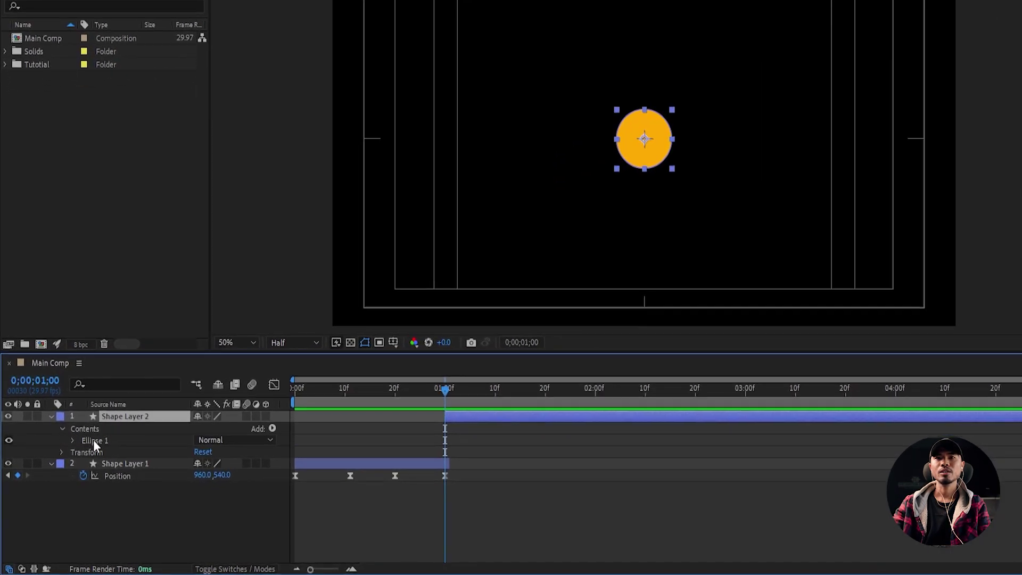
left_click(86, 451)
left_click(66, 454)
left_click(119, 452)
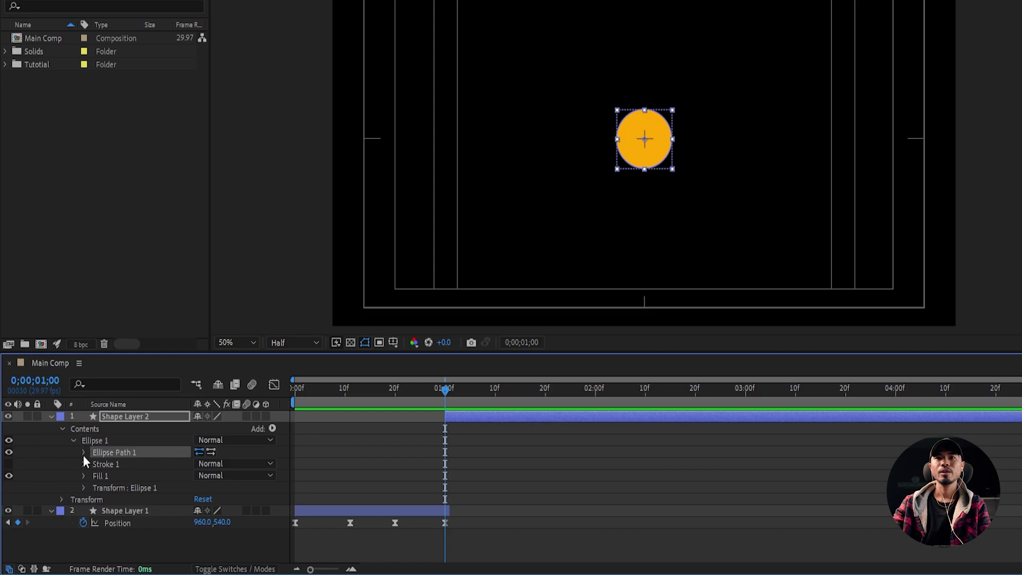
left_click(83, 453)
left_click(140, 466)
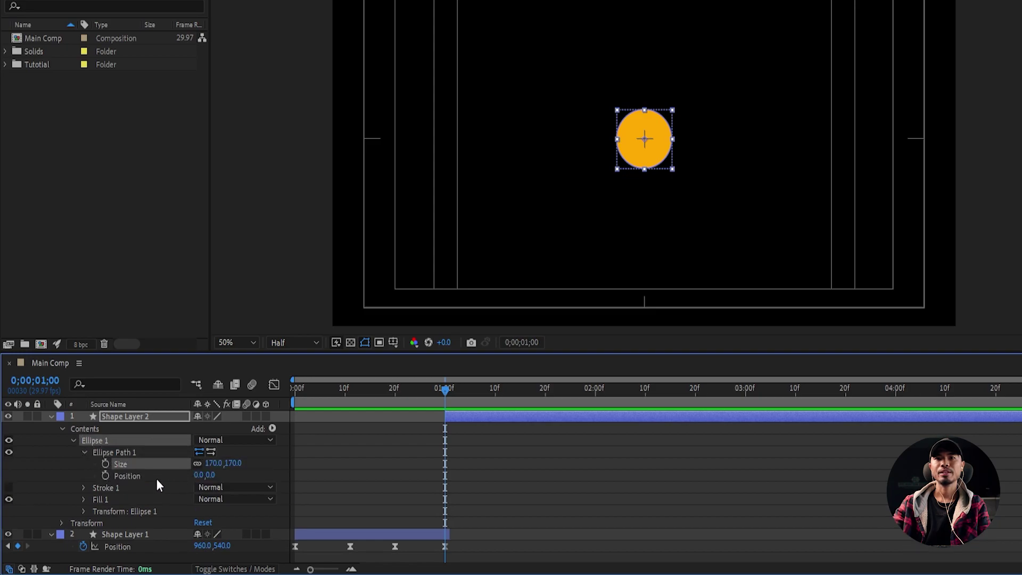
left_click(106, 465)
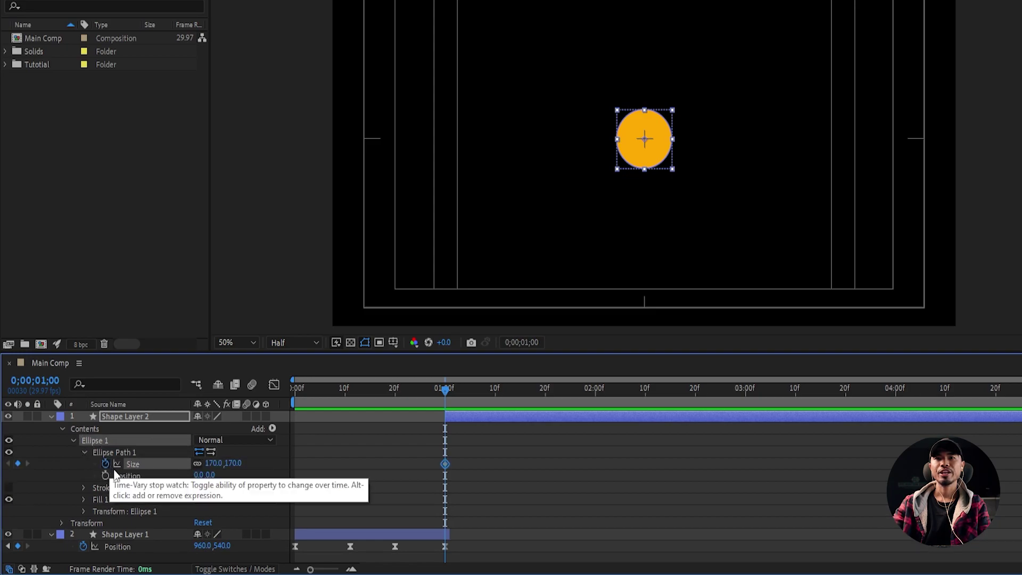
left_click_drag(444, 386, 547, 419)
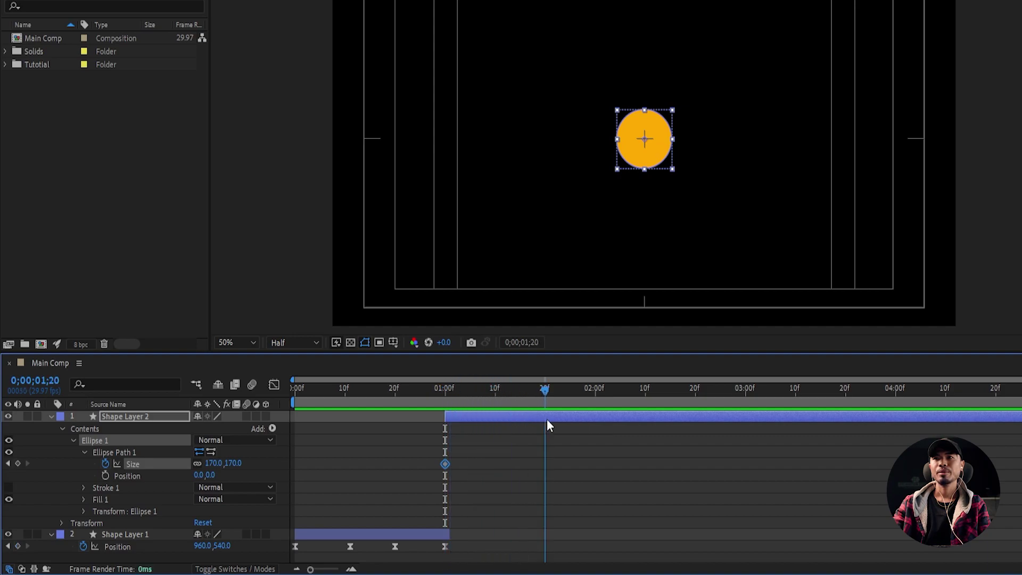
left_click_drag(213, 467, 887, 501)
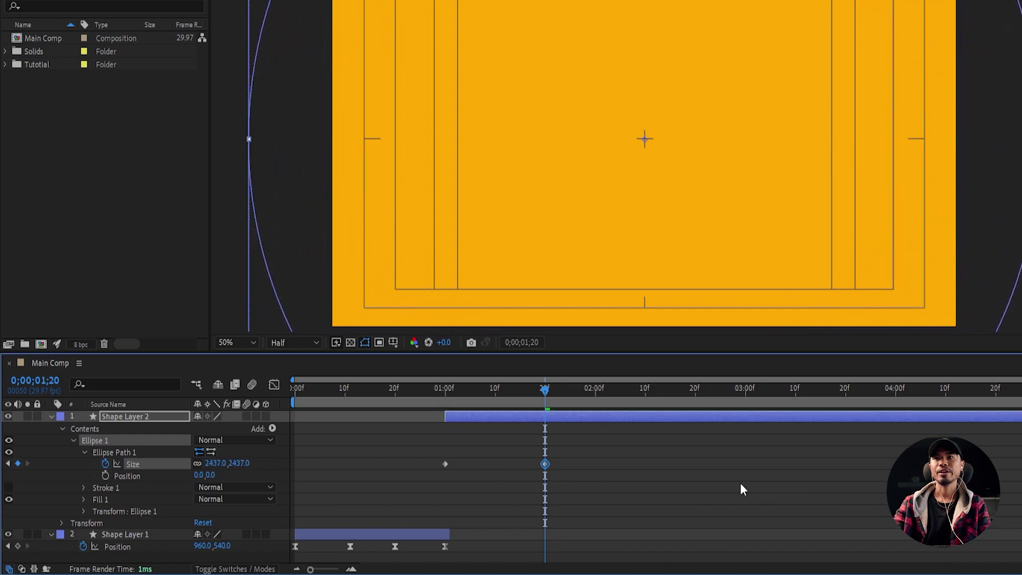
- Preview the growth and steepen the Size speed curve's easing into the final keyframe
left_click(406, 390)
key("space")
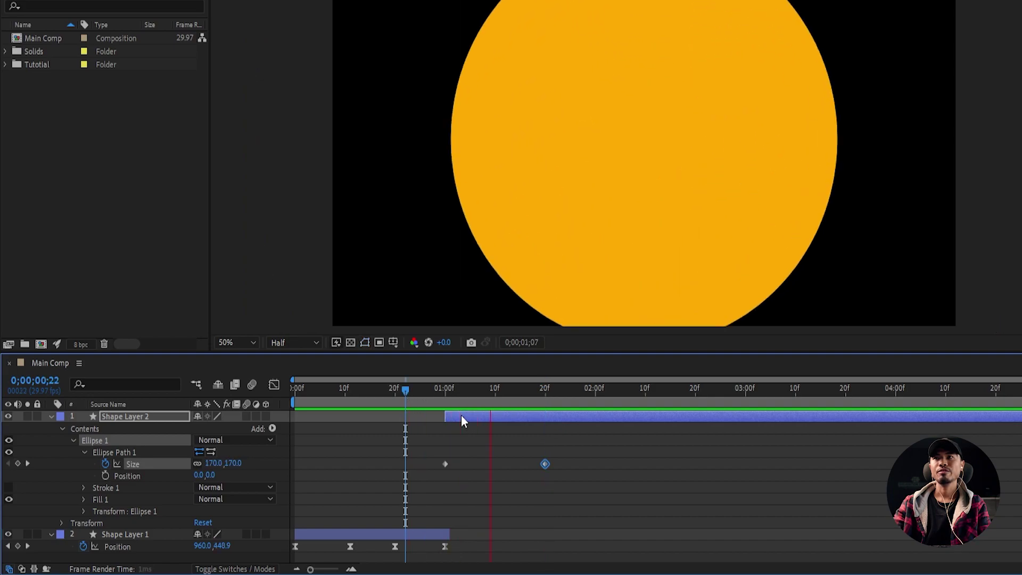
left_click(348, 382)
left_click(496, 389)
left_click_drag(617, 457, 429, 471)
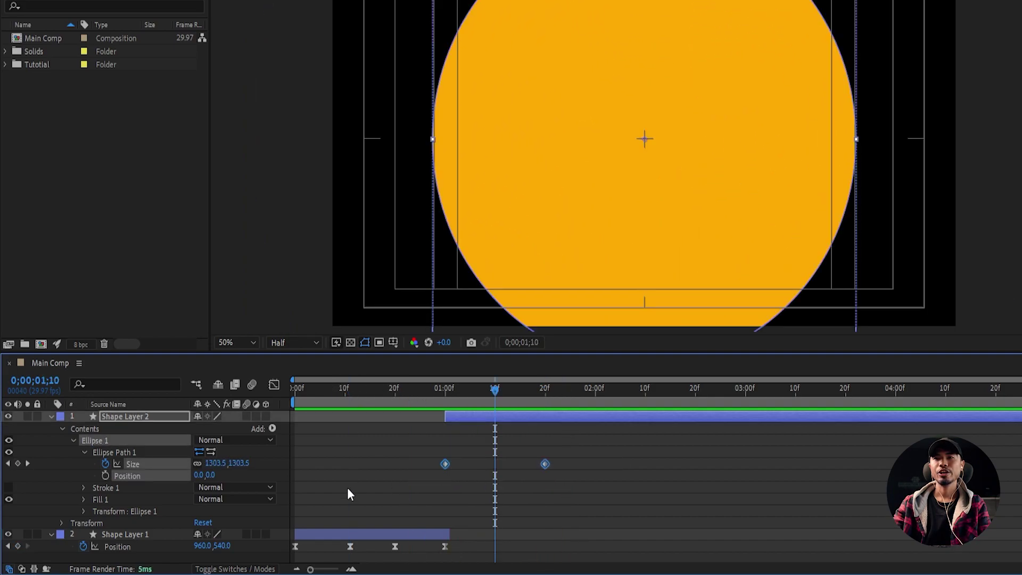
left_click(274, 385)
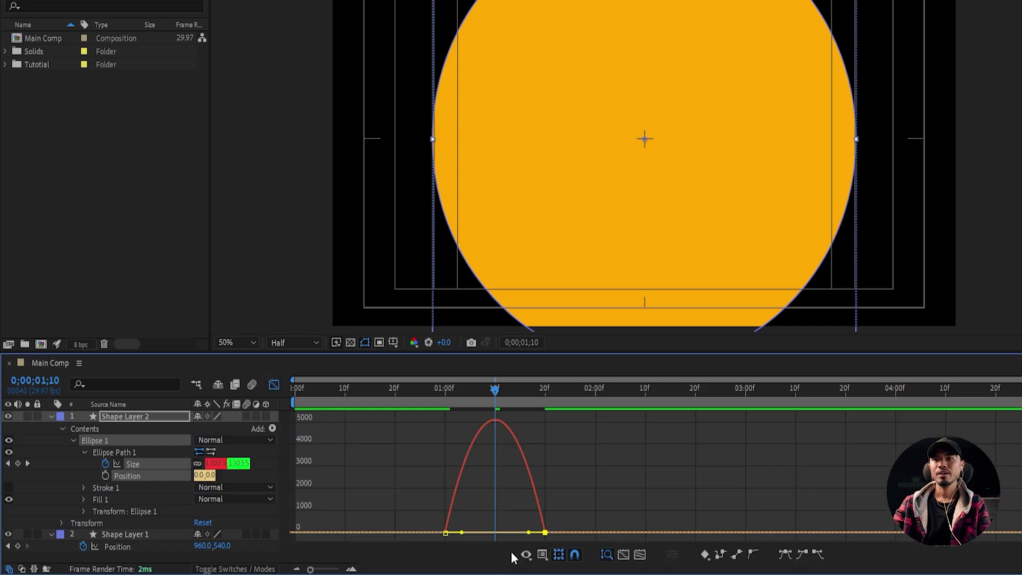
left_click_drag(528, 533, 507, 533)
left_click(274, 385)
- Slide Shape Layer 2 to start earlier, at 00;22
left_click_drag(330, 390, 481, 415)
left_click_drag(439, 389, 466, 400)
left_click(527, 471)
left_click(483, 413)
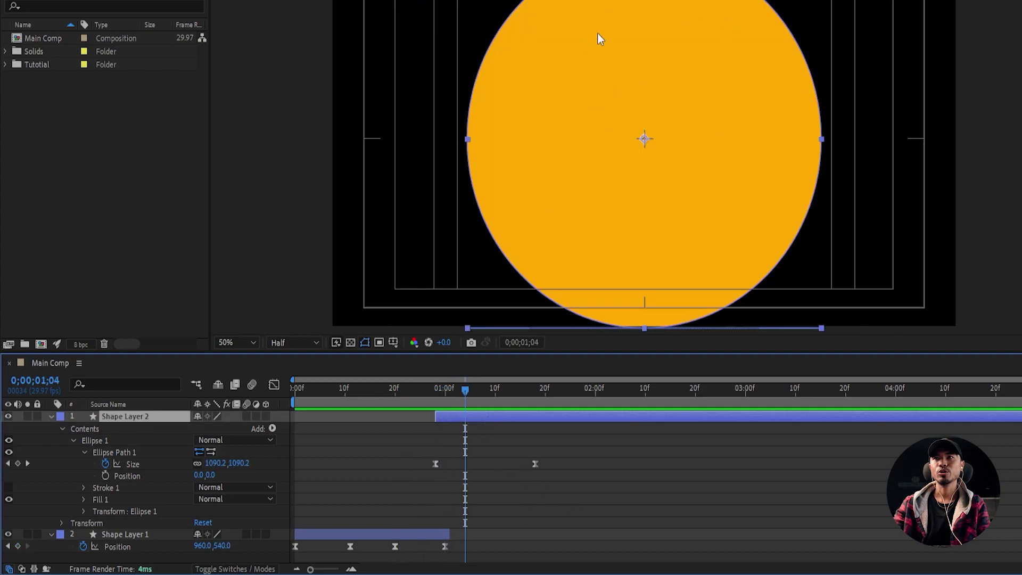
- Duplicate Ellipse 1 as Ellipse 2 and offset its Size keyframes a few frames later
left_click(352, 471)
left_click(105, 442)
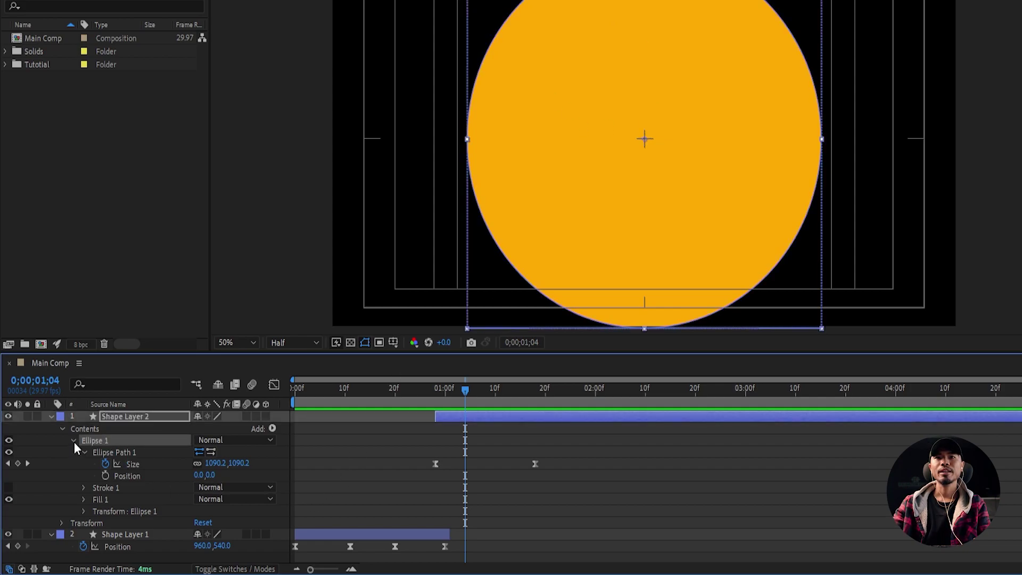
left_click(74, 441)
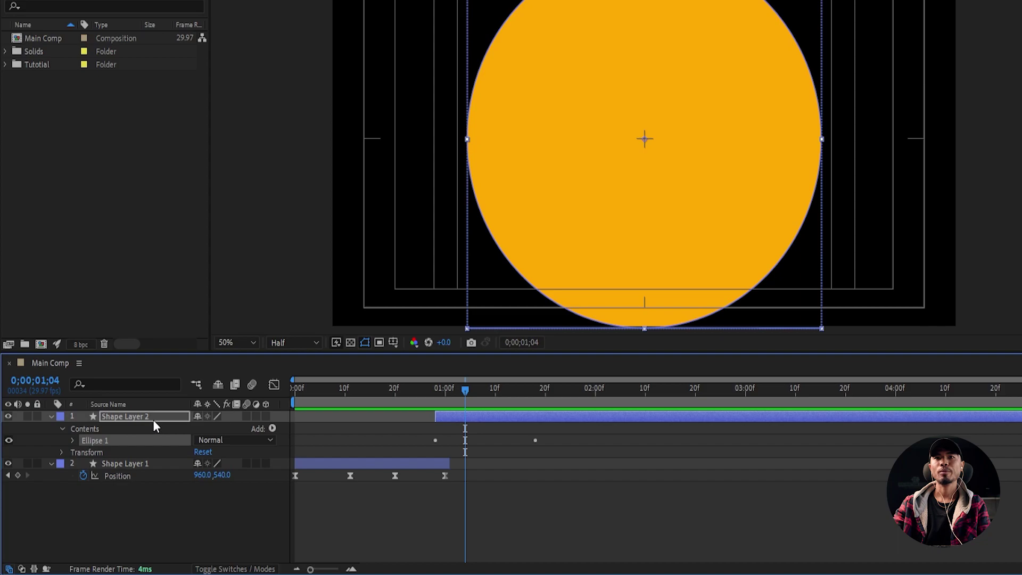
key("ctrl+d")
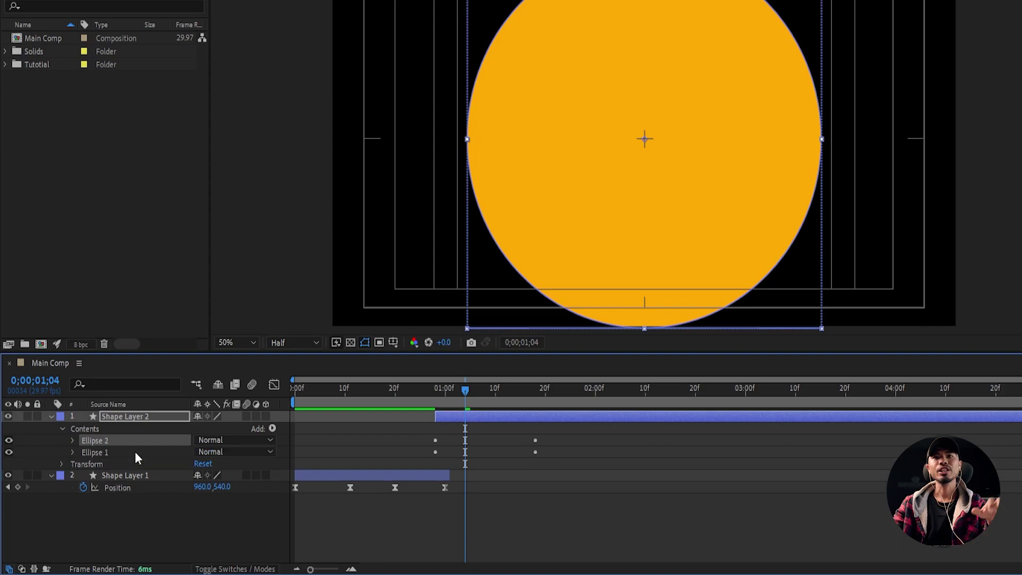
left_click(72, 441)
left_click(72, 441)
key("u")
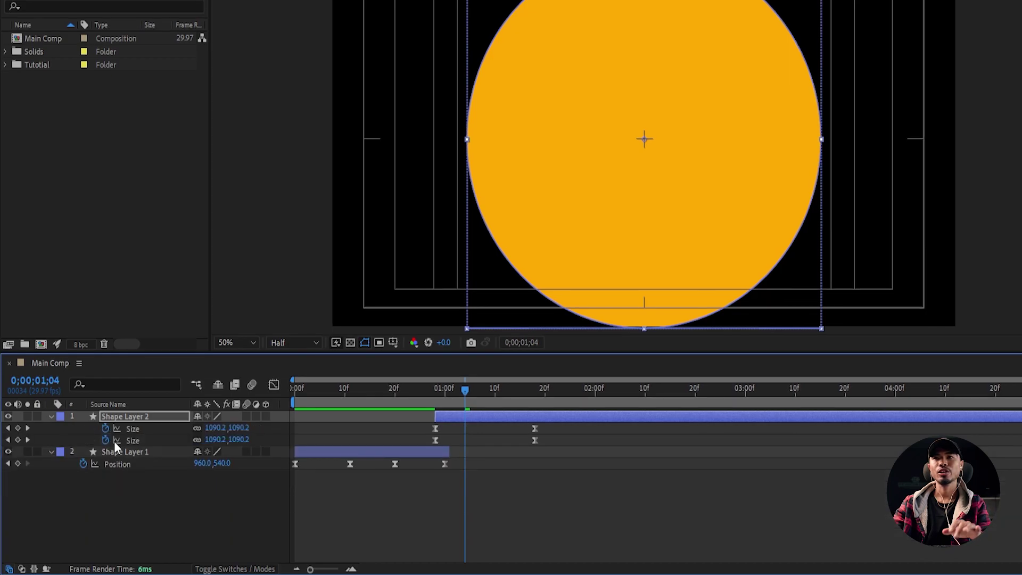
left_click_drag(552, 429, 431, 437)
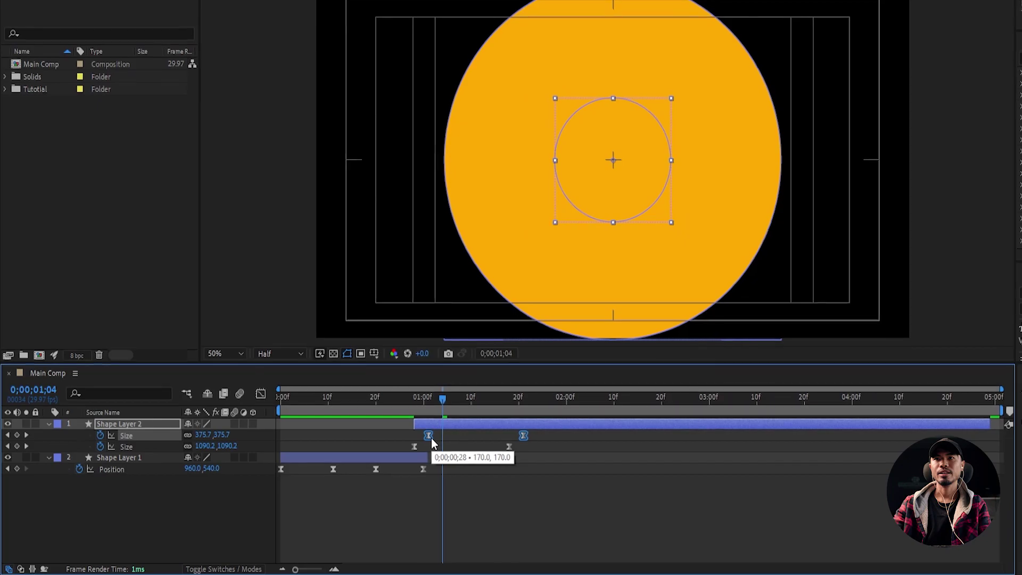
key("u")
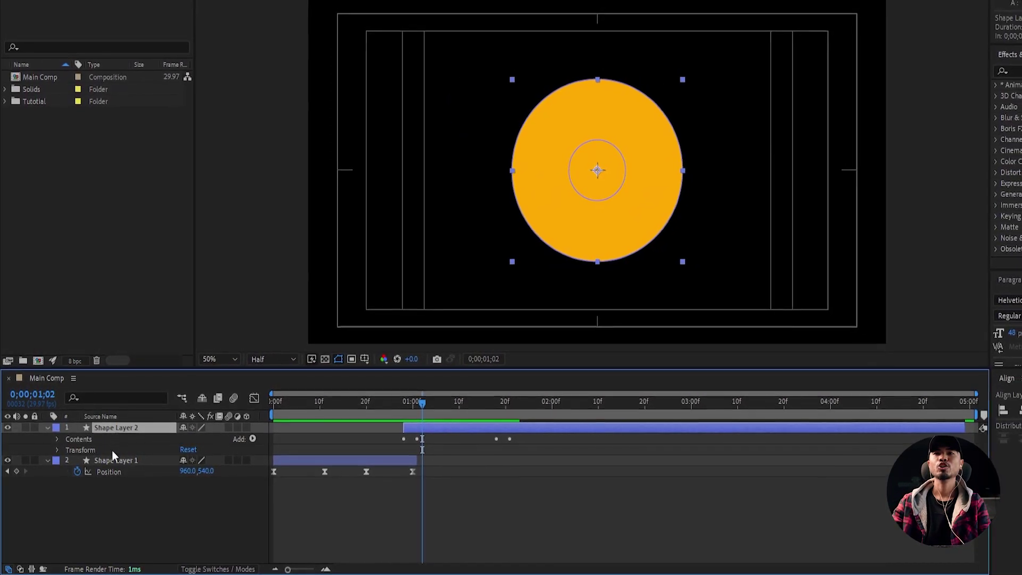
- Add Merge Paths to the shape layer with Mode set to Exclude Intersections
left_click(248, 442)
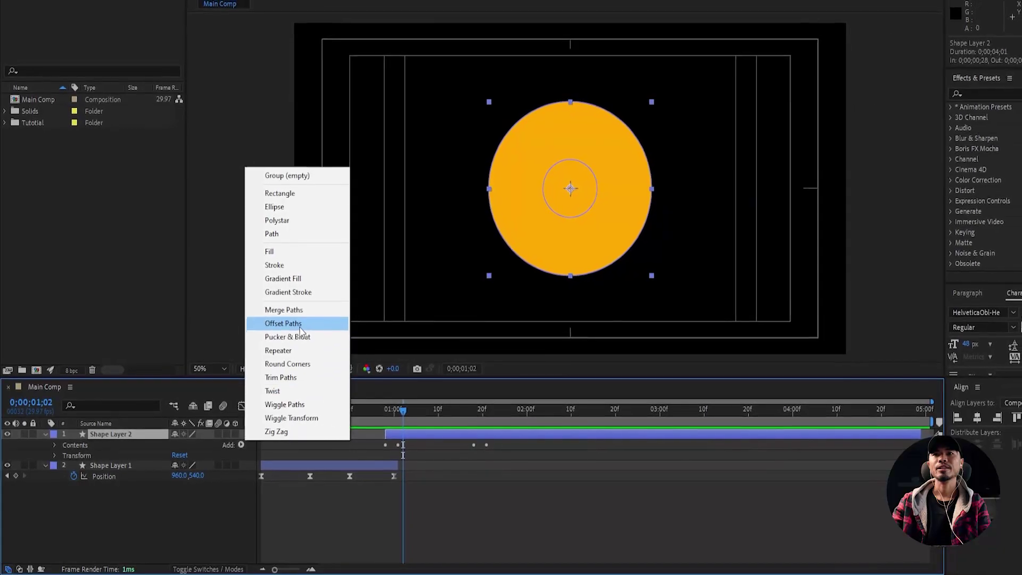
left_click(298, 310)
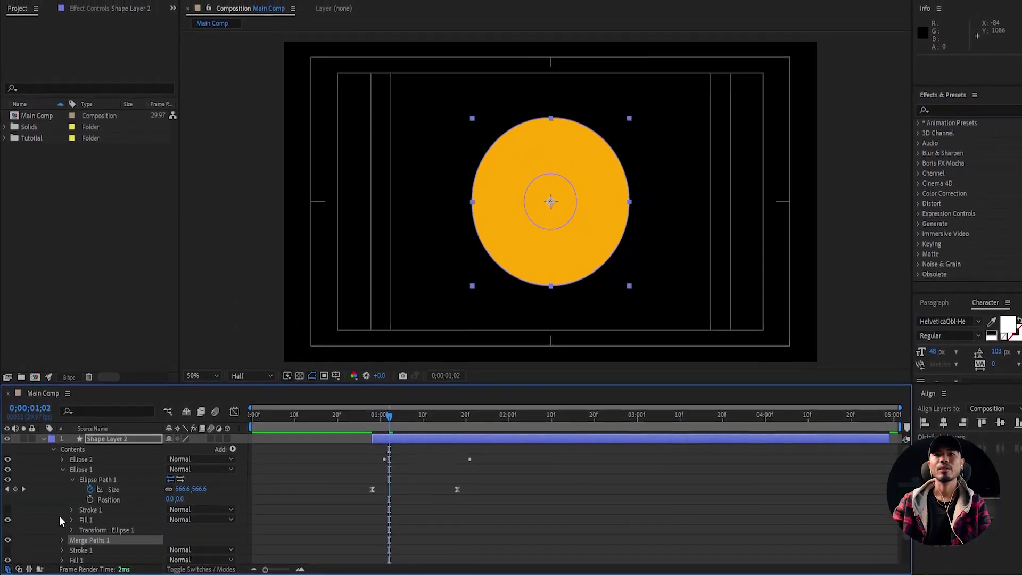
left_click(63, 469)
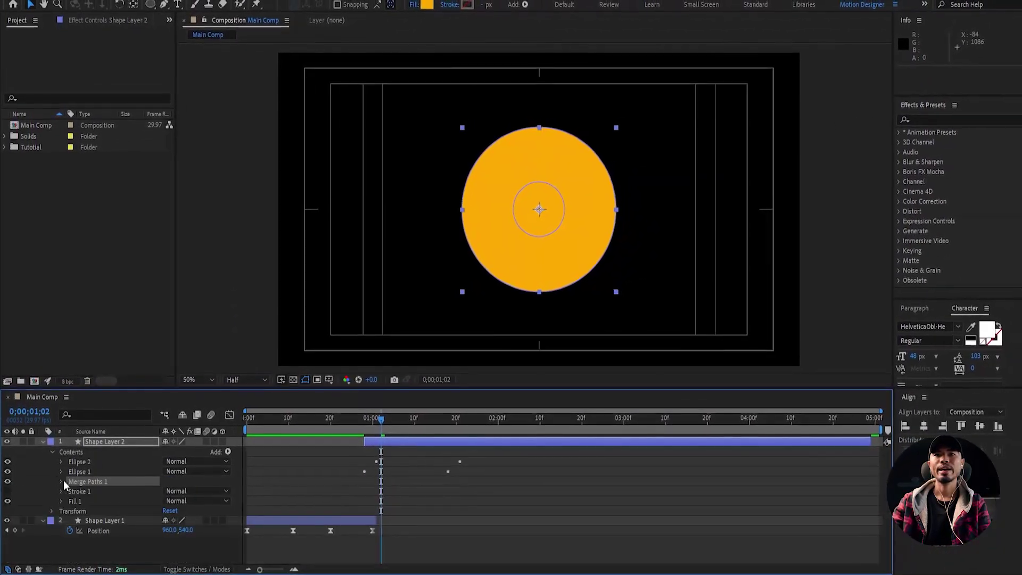
left_click(61, 481)
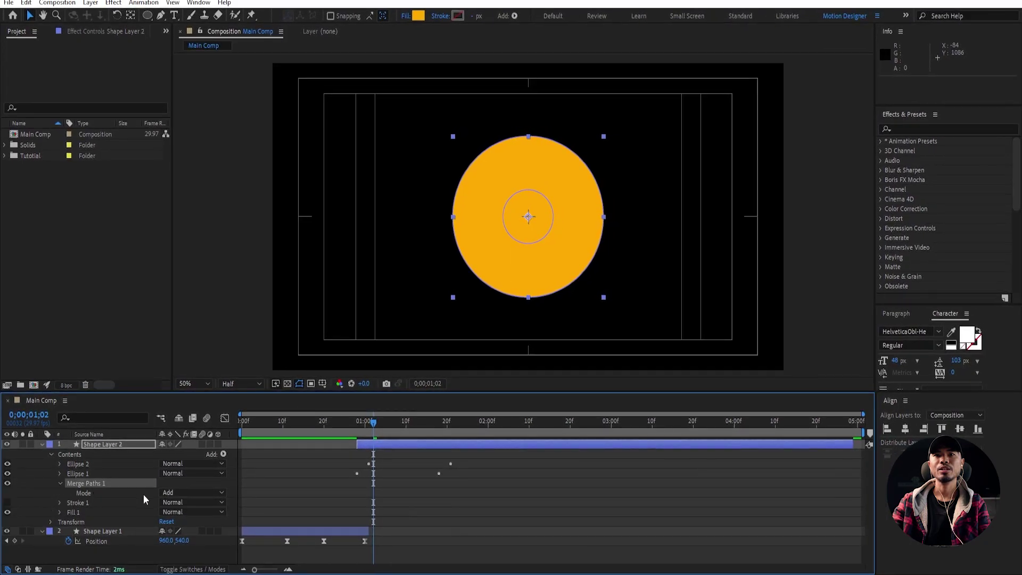
left_click(187, 493)
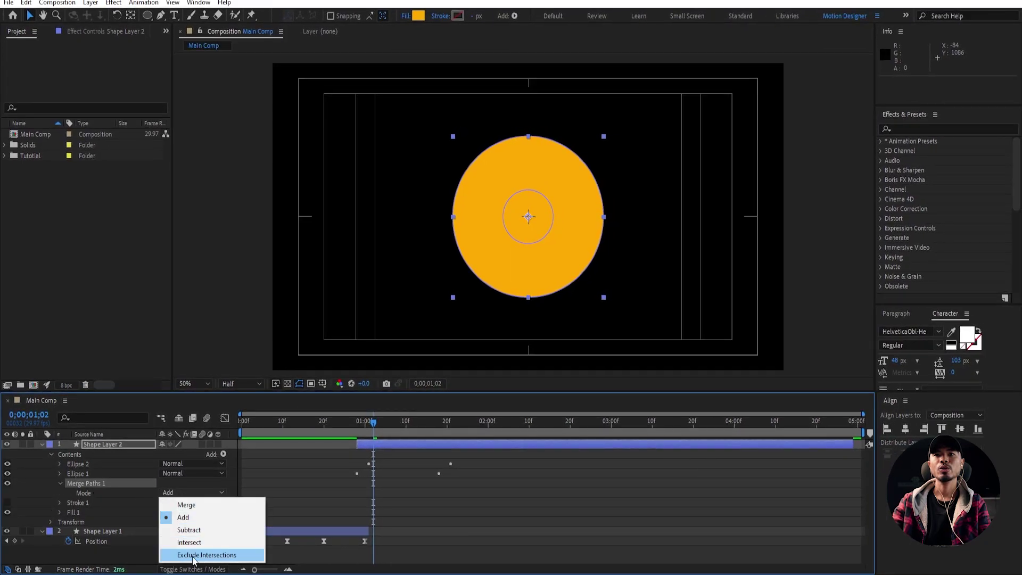
left_click(212, 556)
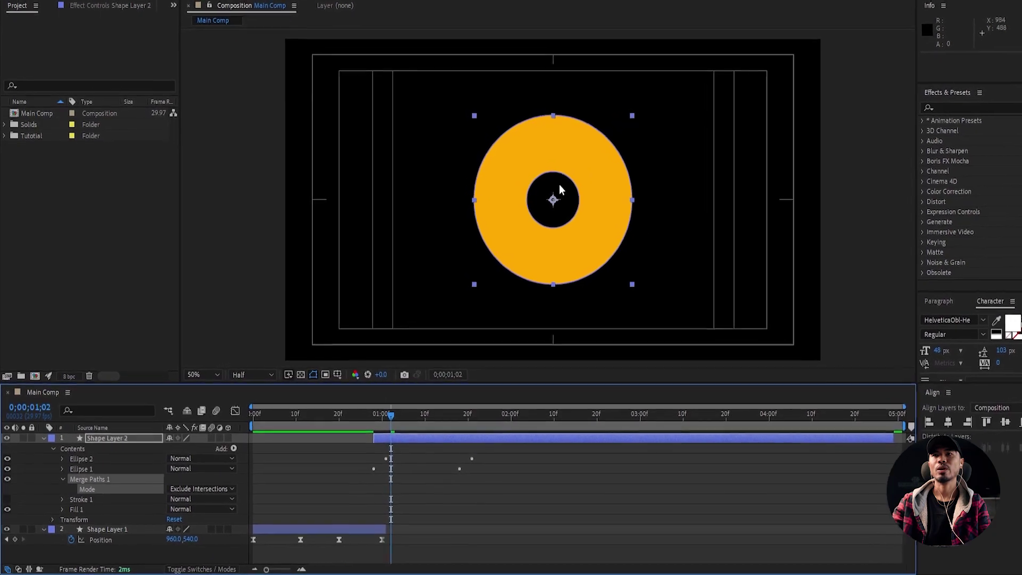
- Rename the ring shape layer to Circle1
left_click(45, 435)
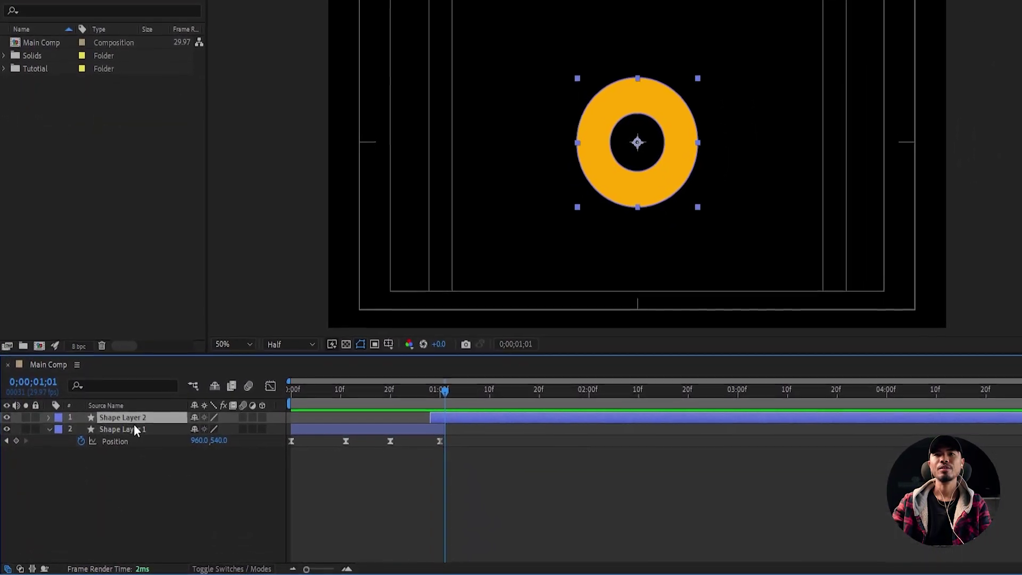
key("Return")
type("Cir")
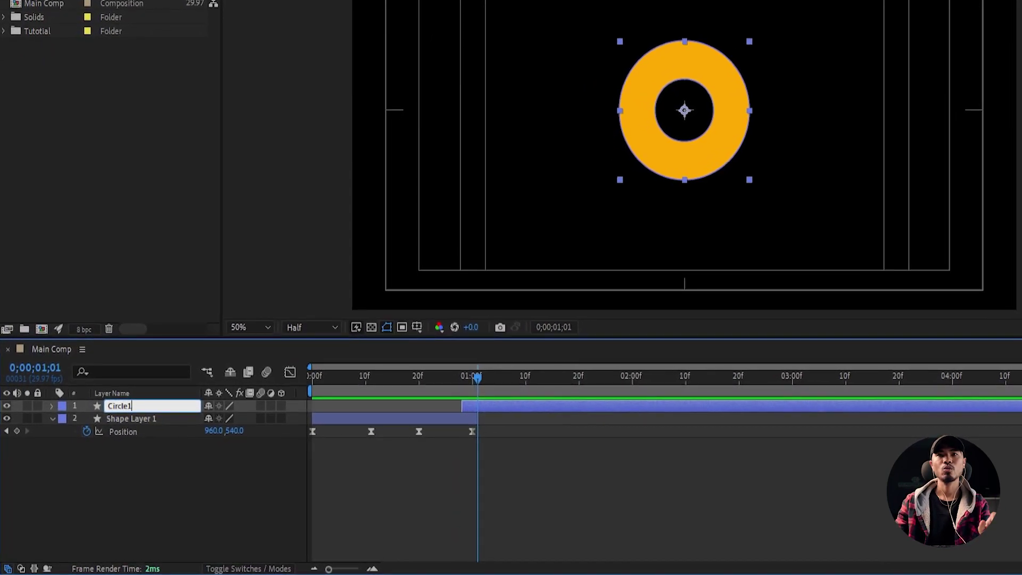
type("cle1")
key("Return")
- Duplicate Circle1 to create Circle2
left_click(136, 459)
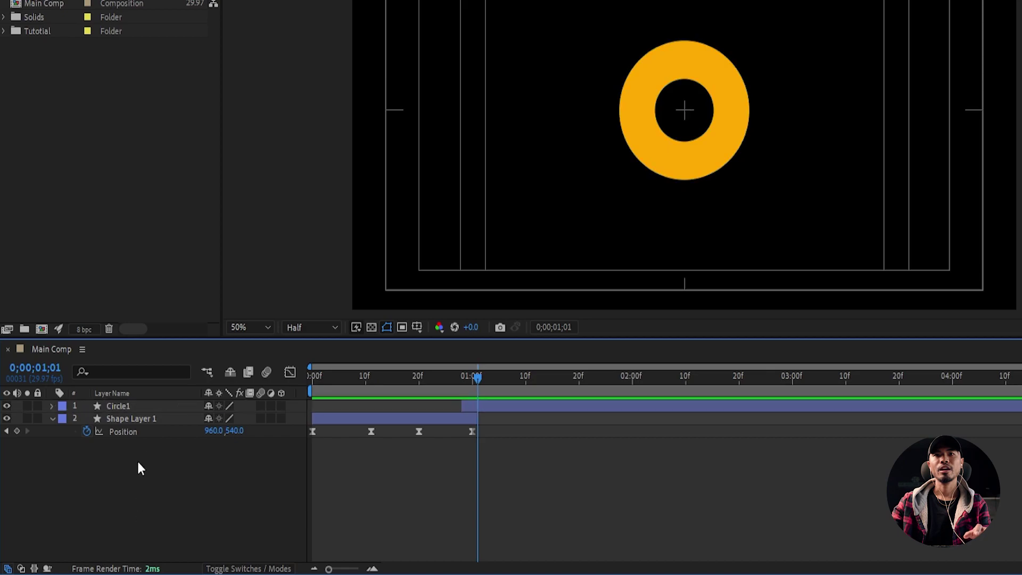
left_click(138, 406)
key("ctrl+d")
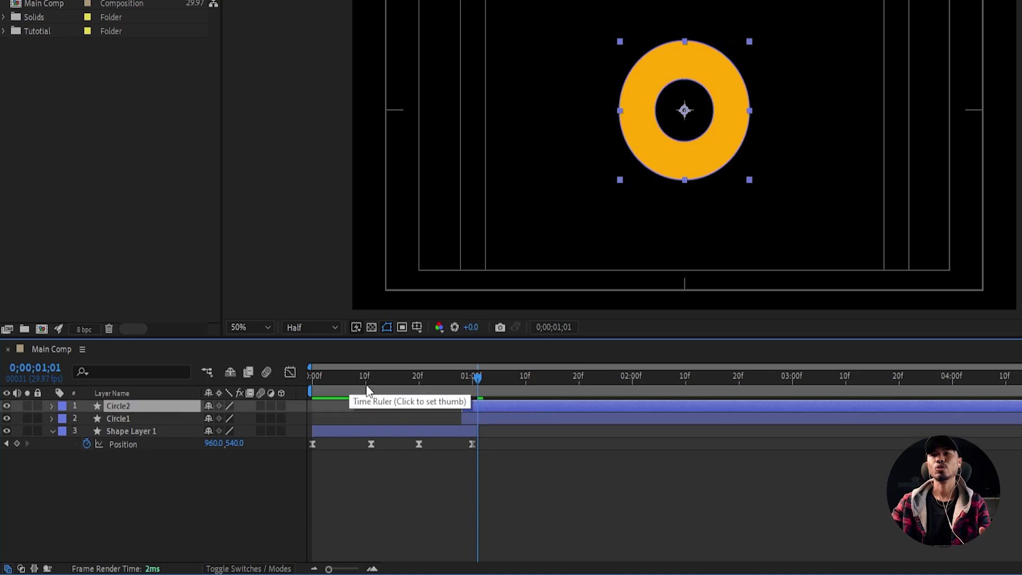
- Shift Circle2's Size keyframes a few frames after Circle1's
left_click(484, 377)
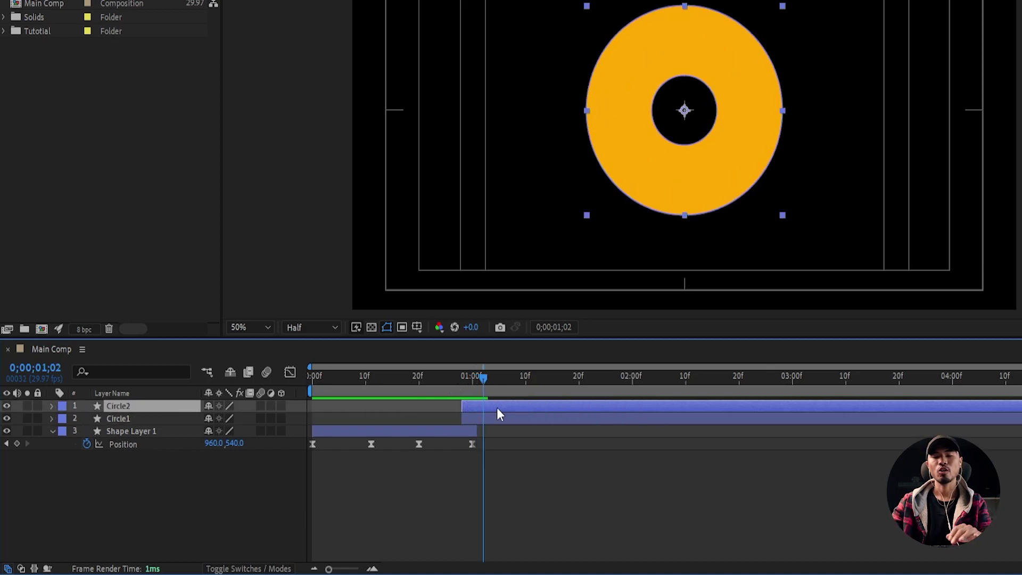
key("u")
left_click(499, 445)
key("u")
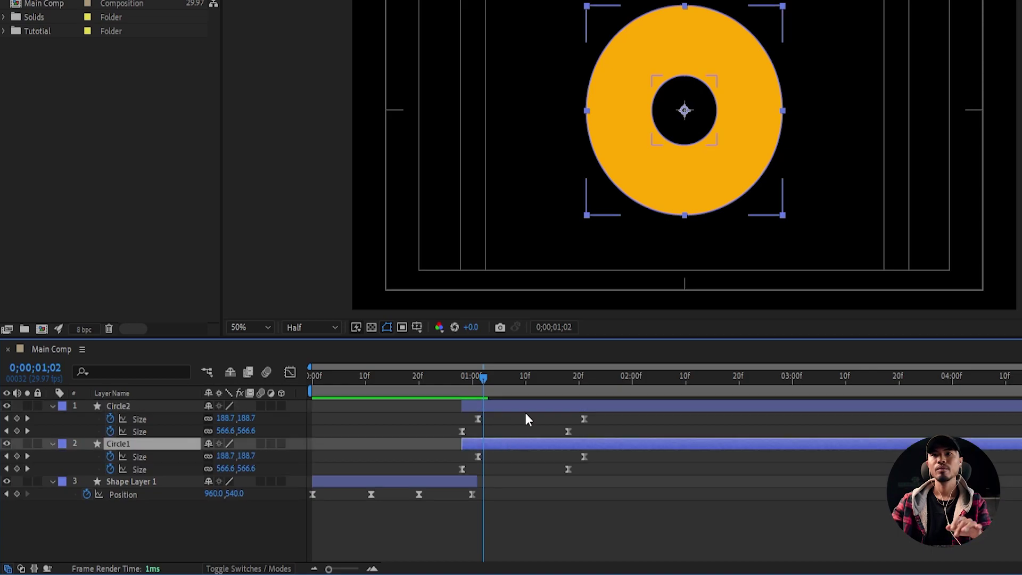
mouse_move(507, 404)
left_mouse_down()
mouse_move(535, 407)
mouse_move(519, 406)
left_mouse_up()
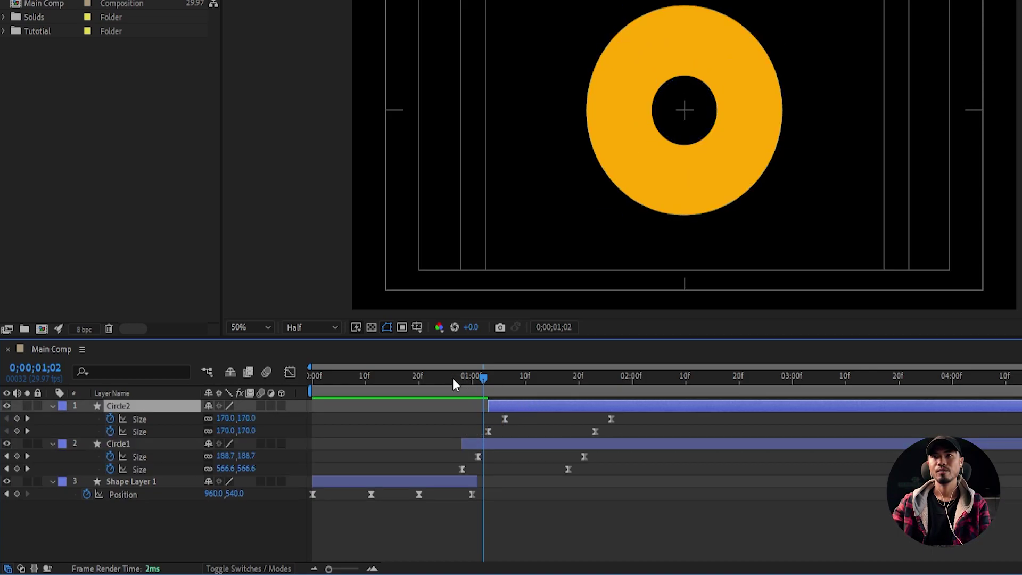
- Give Circle2 a white FFFFFF fill, preview the rings, and duplicate it as Circle3
type("ffffff")
left_click(592, 194)
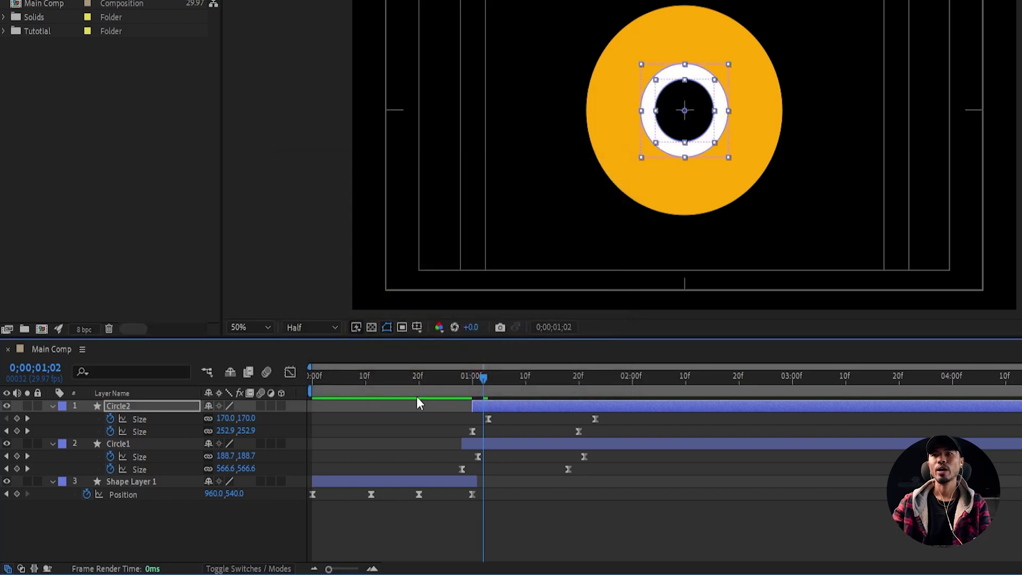
key("space")
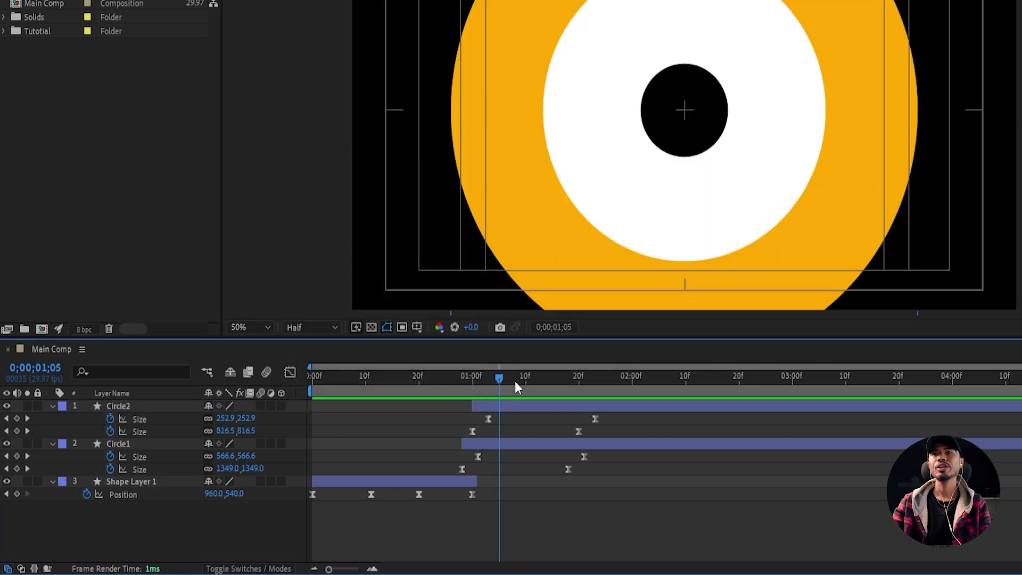
left_click(515, 408)
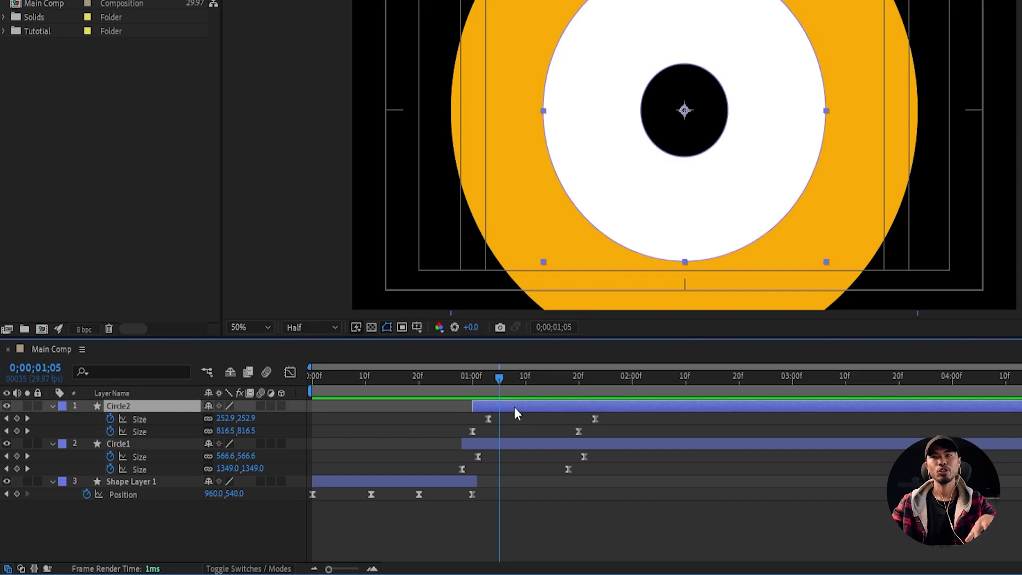
key("ctrl+d")
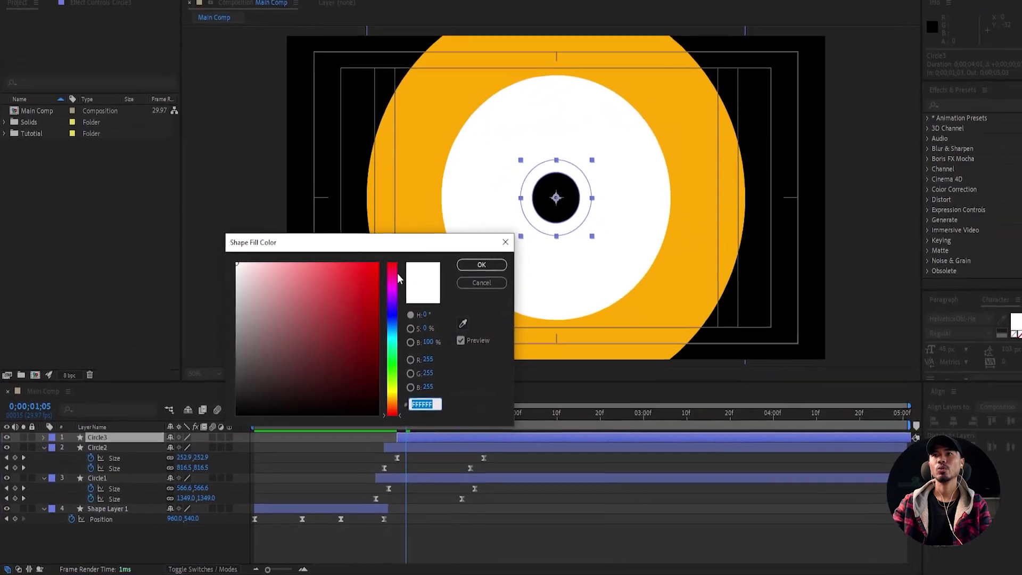
- Change Circle3's fill to magenta, deselect it, and pick the Type tool
left_click_drag(398, 273, 392, 286)
left_click(362, 284)
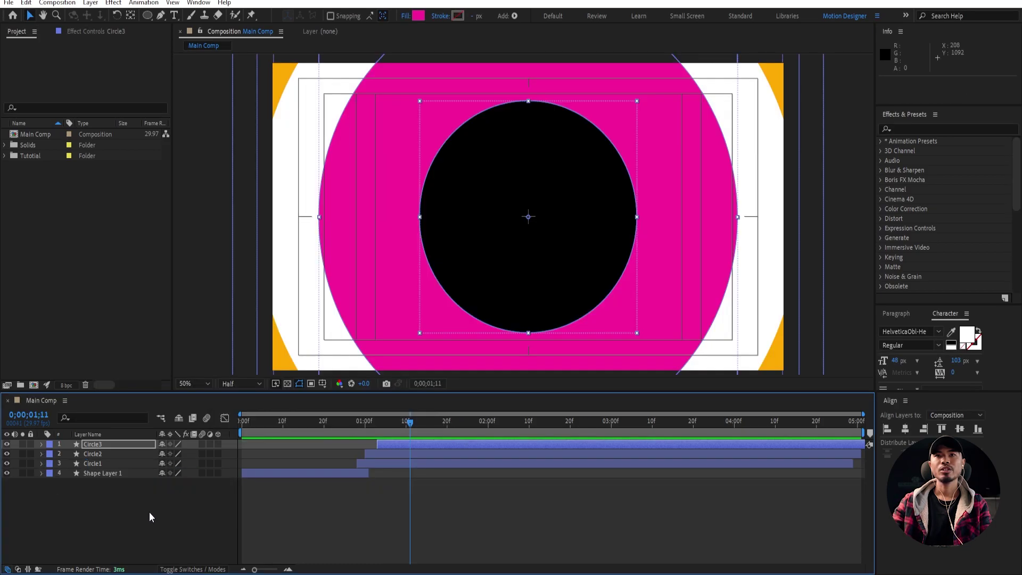
left_click(153, 517)
left_click(174, 15)
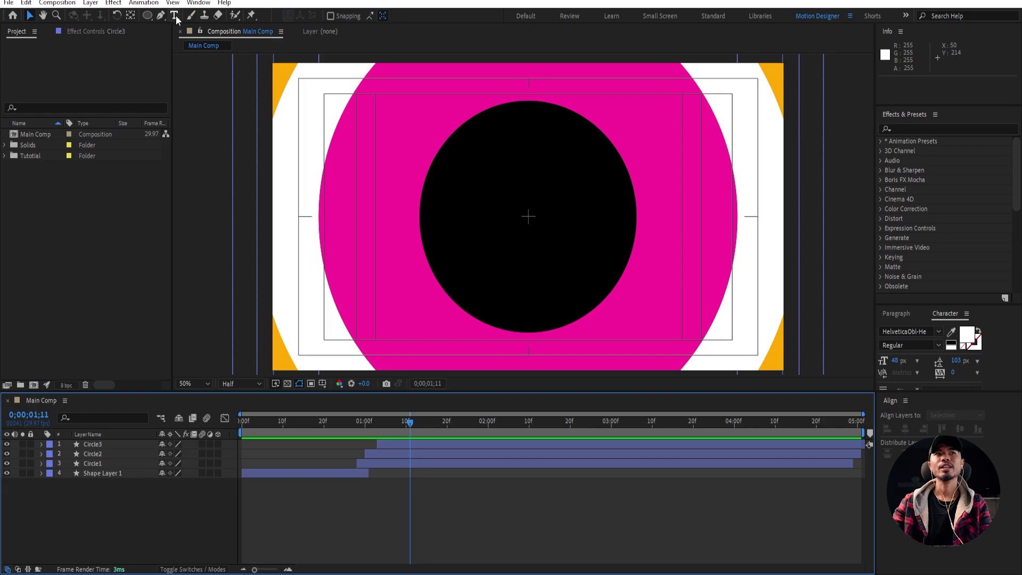
- Type 'trend' at the comp centre in lowercase at 312 px
left_click(517, 237)
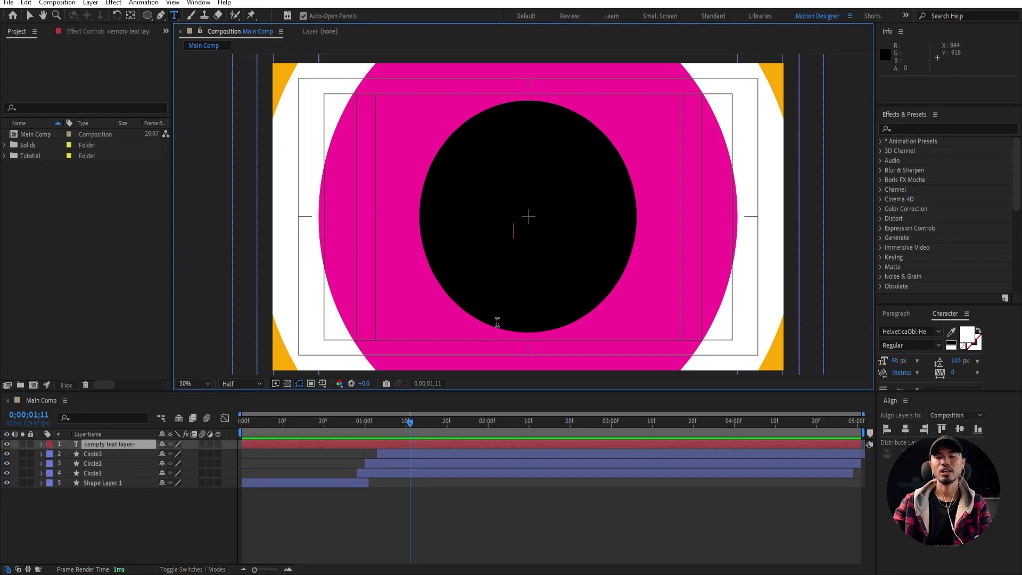
type("trend")
key("Escape")
key("v")
left_click_drag(939, 303, 939, 229)
left_click(927, 363)
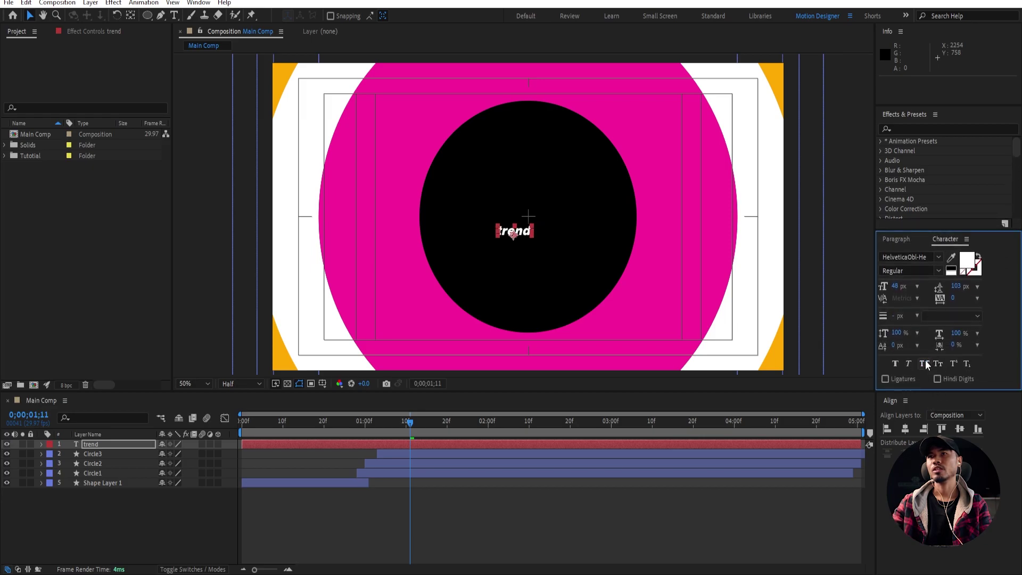
left_click_drag(894, 286, 914, 415)
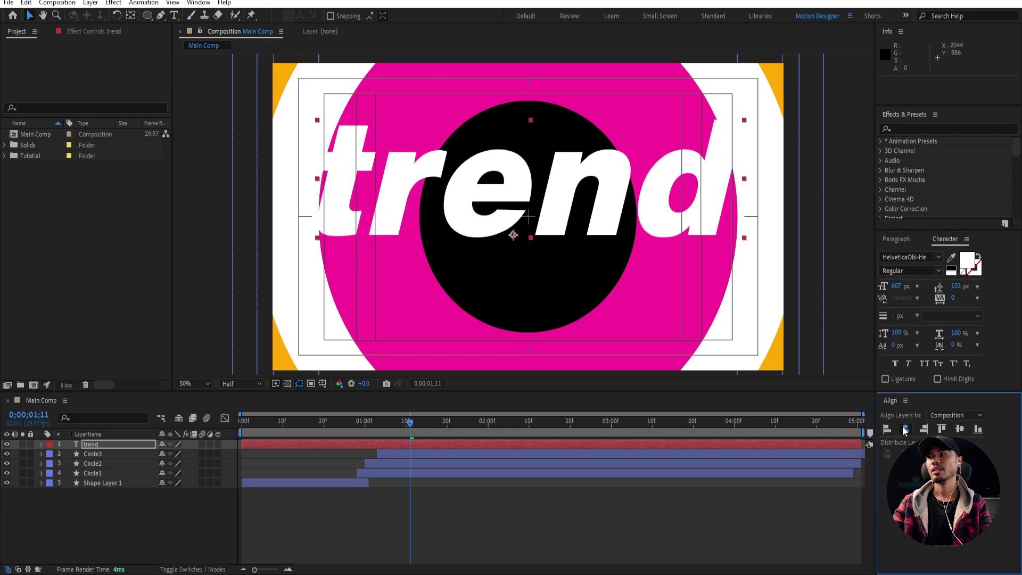
- Centre 'trend' vertically, swap it to an outline with no fill, and move it below the circle layers
left_click(960, 428)
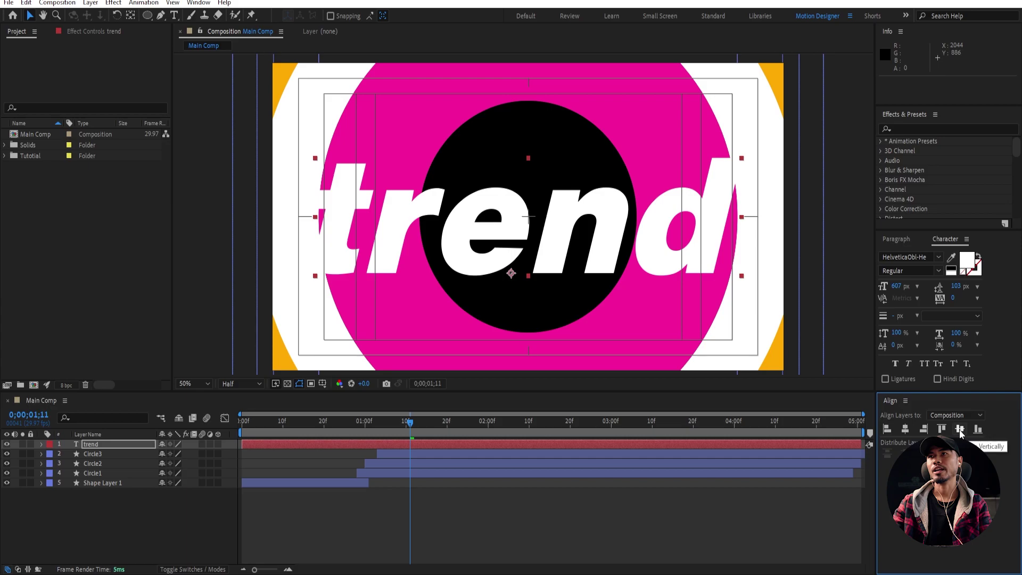
left_click(979, 258)
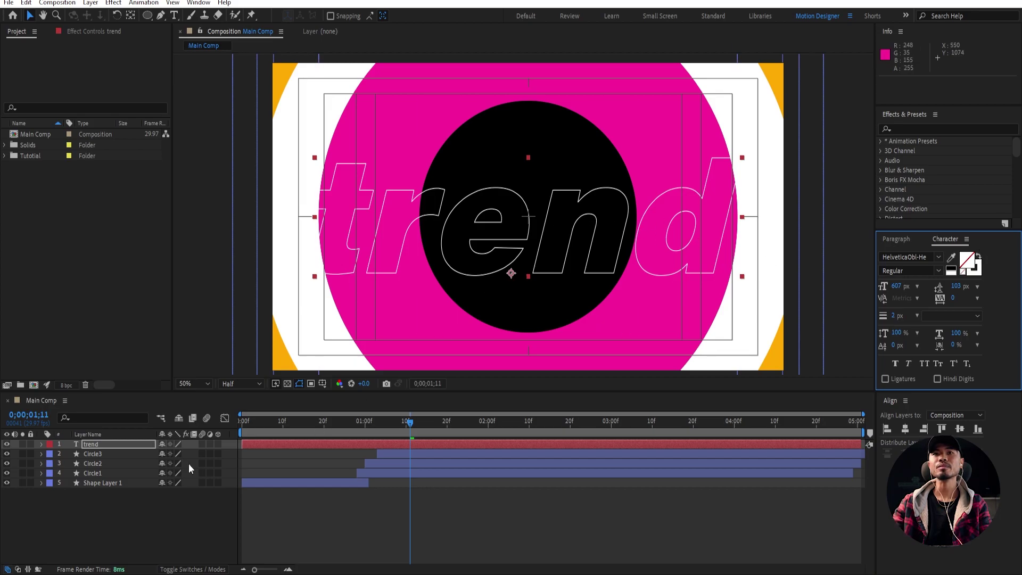
left_click_drag(121, 444, 131, 495)
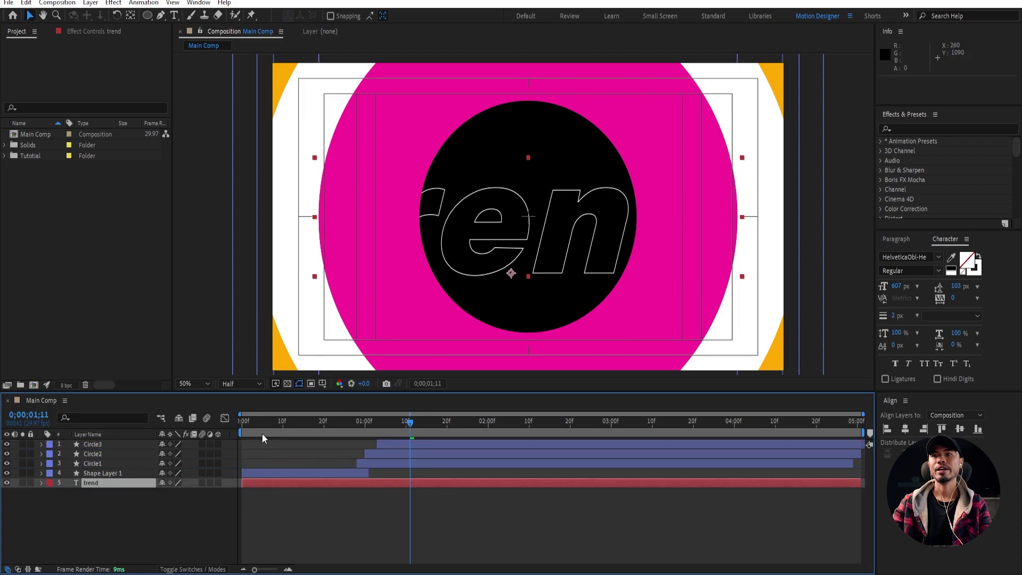
- Keyframe the trend text's Position from right of centre at 1;00 to horizontally centred at 1;19
mouse_move(351, 437)
left_mouse_down()
mouse_move(356, 426)
mouse_move(389, 431)
mouse_move(356, 440)
left_mouse_up()
left_click(368, 482)
key("p")
left_click(68, 493)
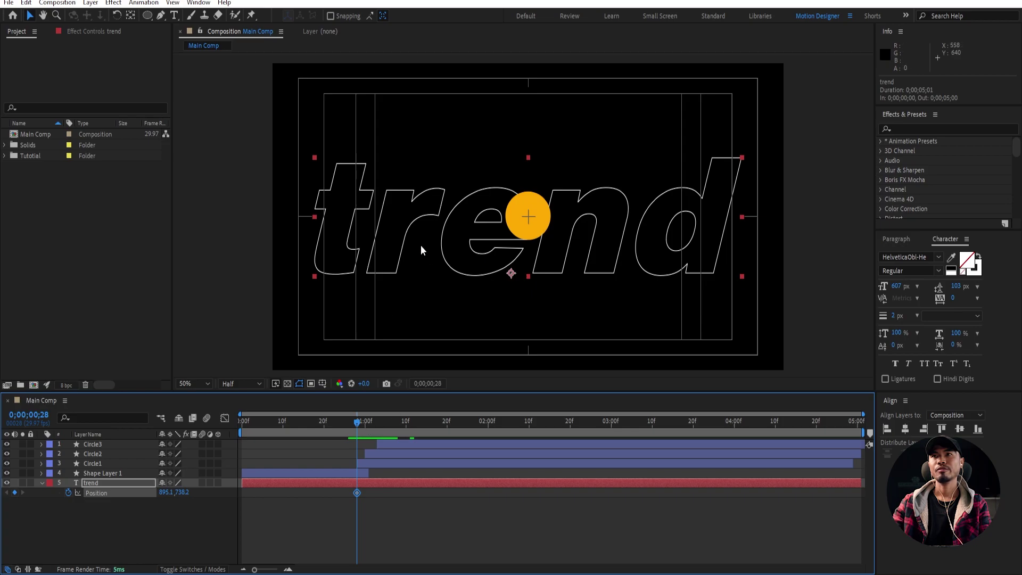
left_click_drag(407, 234, 451, 238)
left_click_drag(359, 434, 444, 436)
left_click_drag(734, 240, 700, 240)
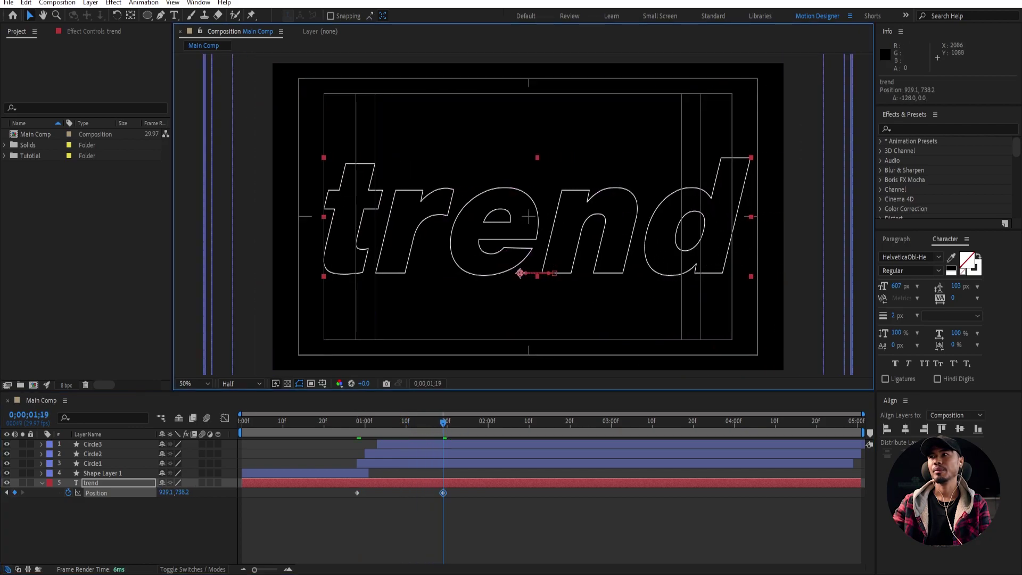
left_click(906, 430)
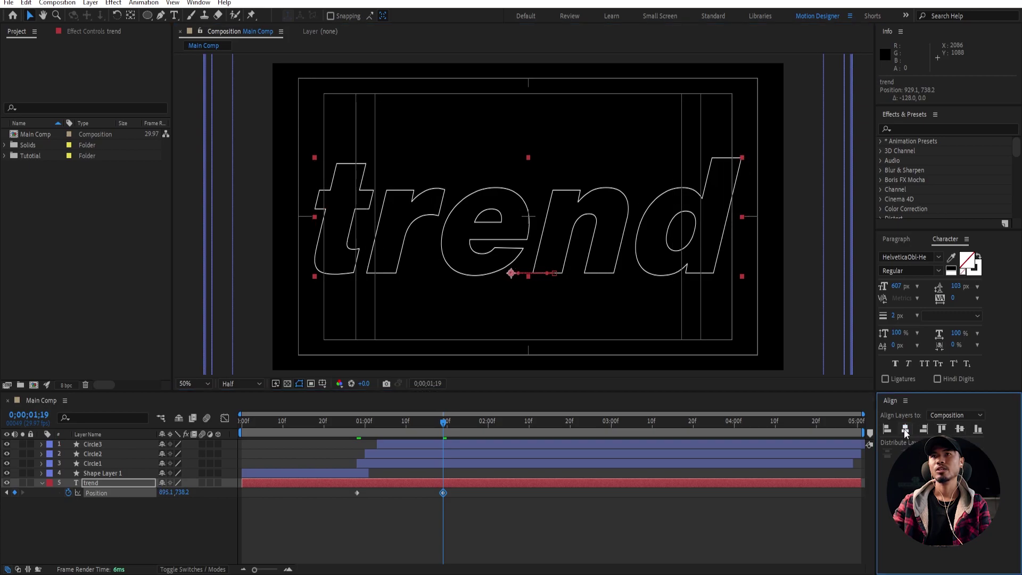
- Easy Ease both Position keyframes and reshape the speed graph so the slide starts fast
left_click(342, 422)
key("space")
key("space")
left_click_drag(371, 504, 307, 510)
key("F9")
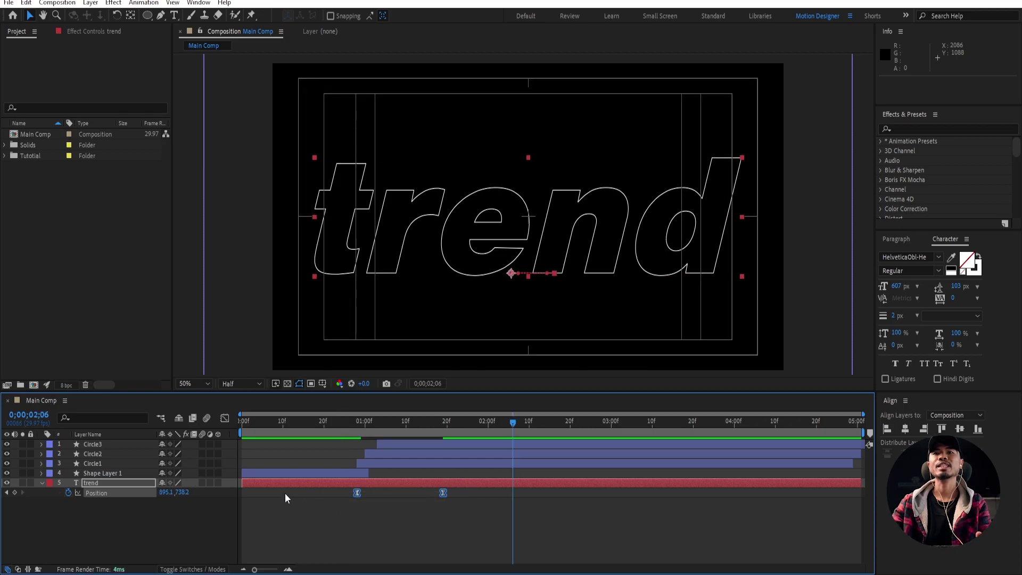
left_click(225, 419)
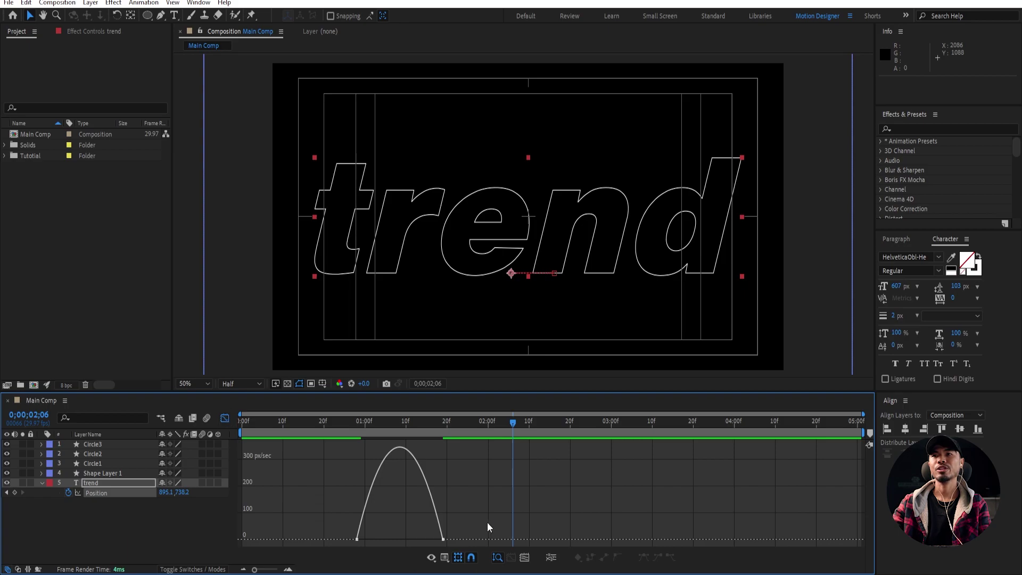
left_click_drag(429, 536, 401, 538)
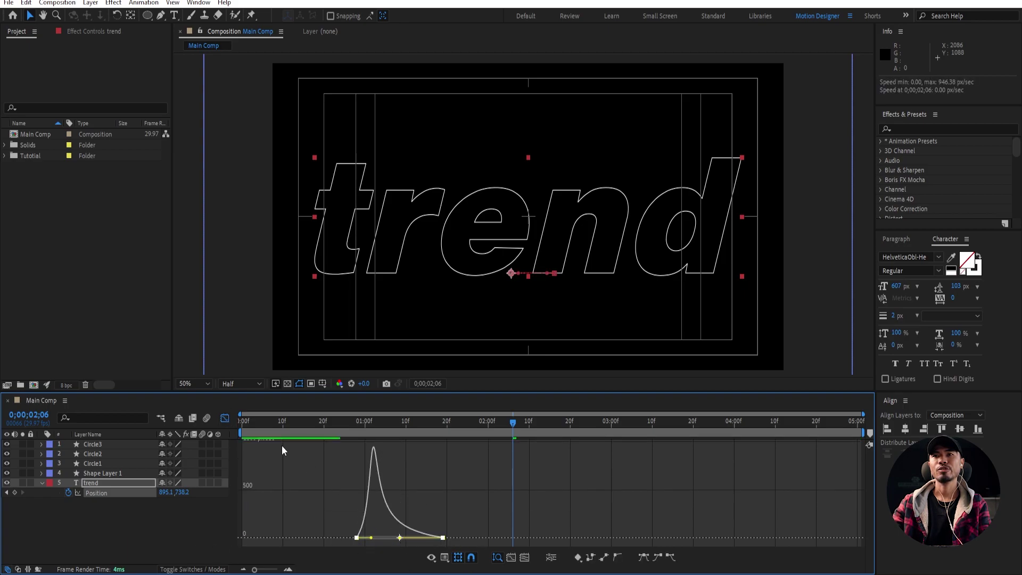
left_click(224, 419)
- Retime the Position keyframes to about 1;00 and 1;27, then preview the slide
left_click(309, 424)
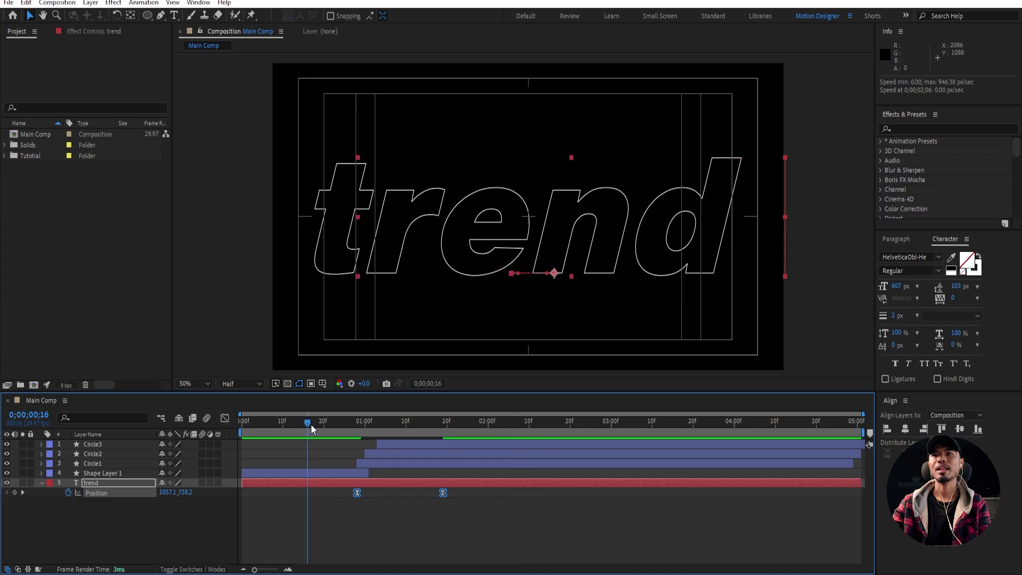
key("space")
left_click_drag(326, 423, 423, 439)
left_click(463, 494)
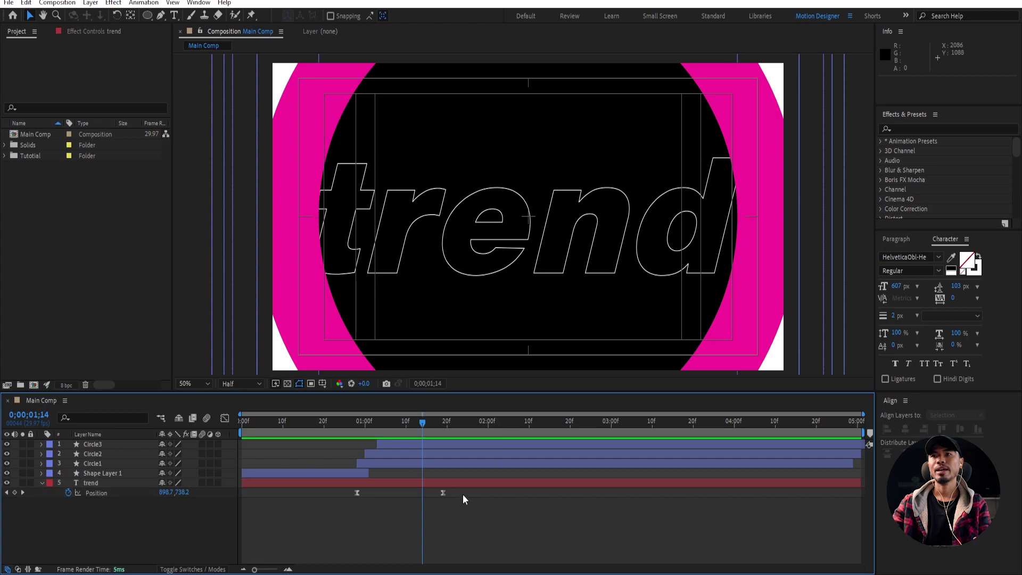
left_click(443, 493)
left_click_drag(445, 493, 478, 493)
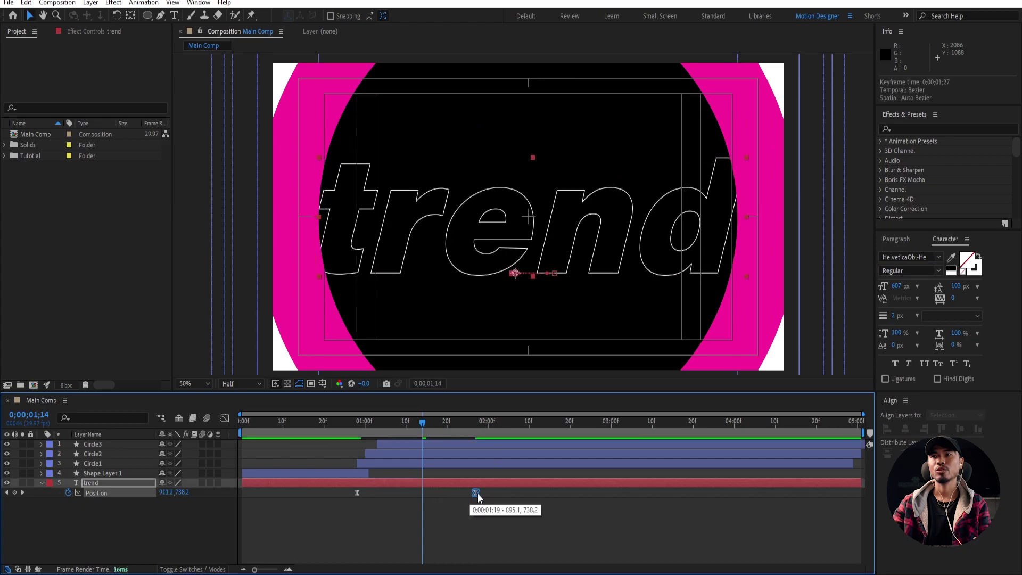
left_click_drag(357, 493, 368, 492)
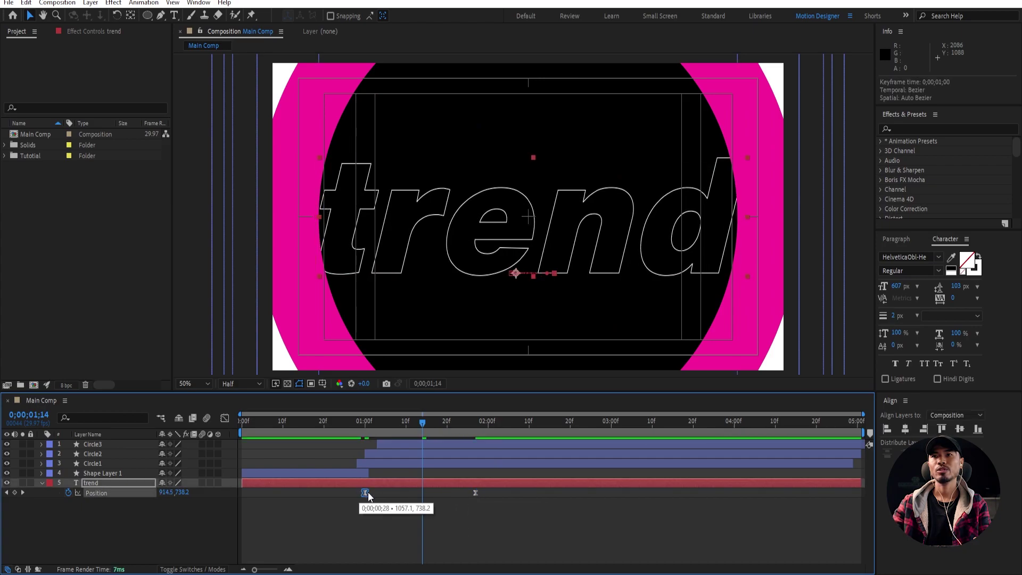
left_click(328, 420)
key("space")
key("space")
- Duplicate Circle3 and move the Circle4 copy between Shape Layer 1 and trend
left_click_drag(479, 422, 387, 452)
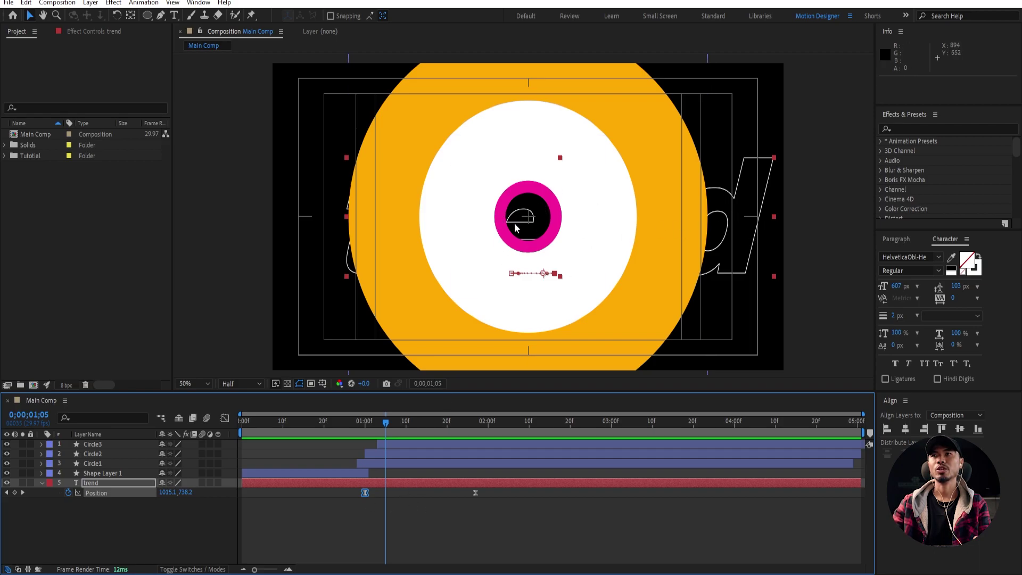
left_click(120, 541)
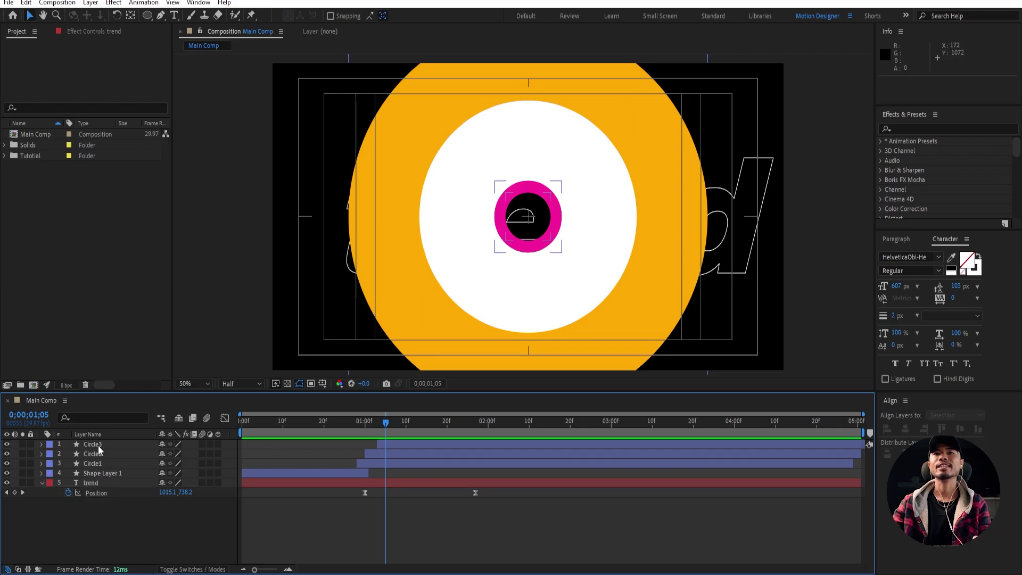
left_click(98, 447)
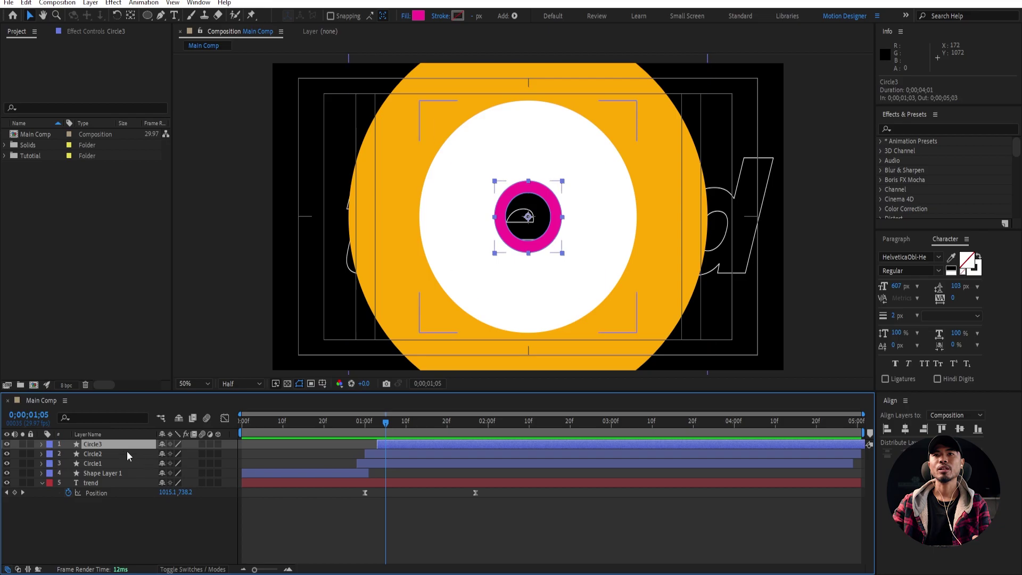
key("ctrl+d")
left_click_drag(114, 443, 140, 491)
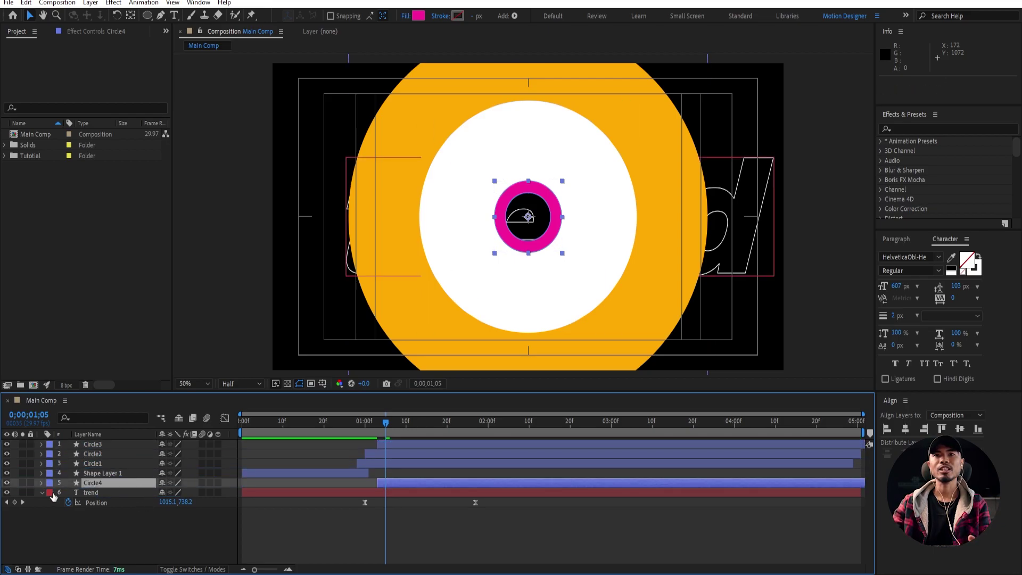
- Change Circle4's Merge Paths 1 mode from Exclude Intersections to Add, filling the pink ring
left_click(42, 483)
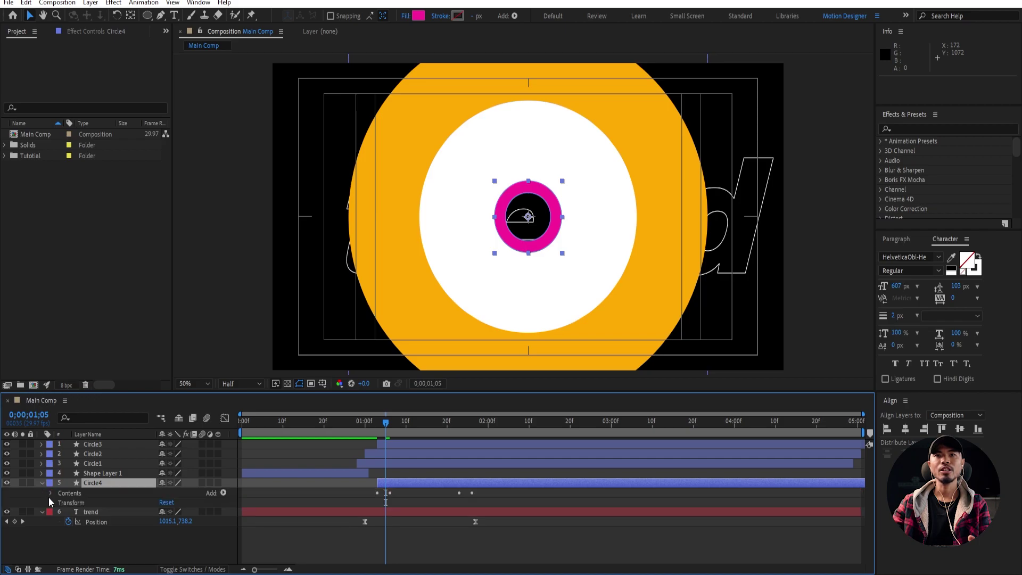
left_click(50, 493)
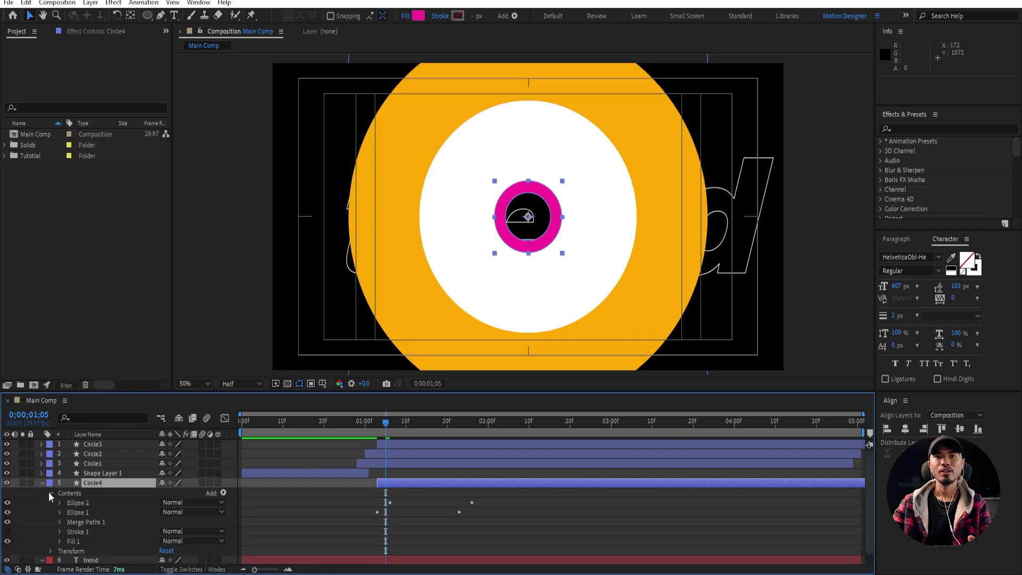
left_click(81, 504)
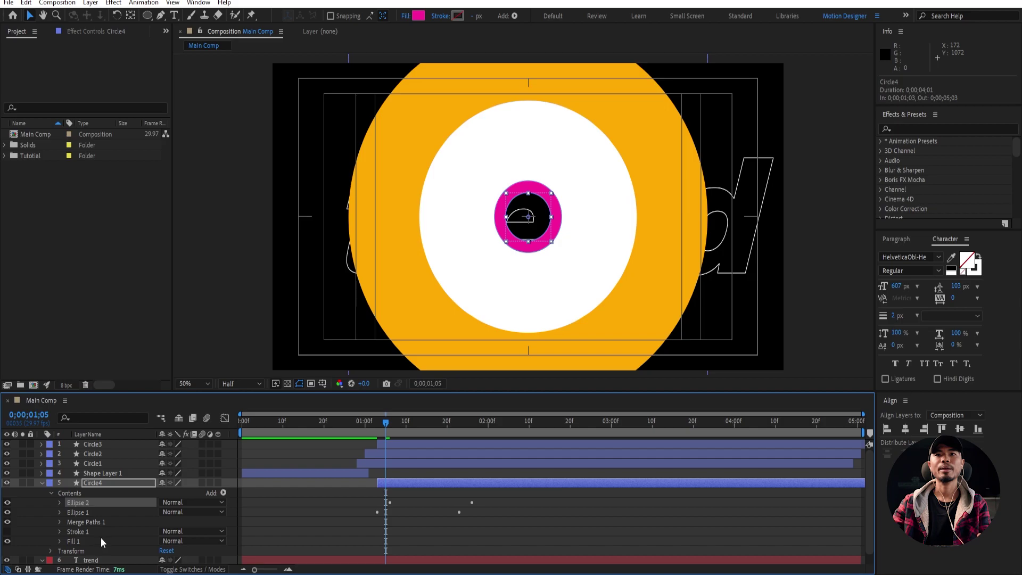
left_click(95, 523)
left_click(60, 522)
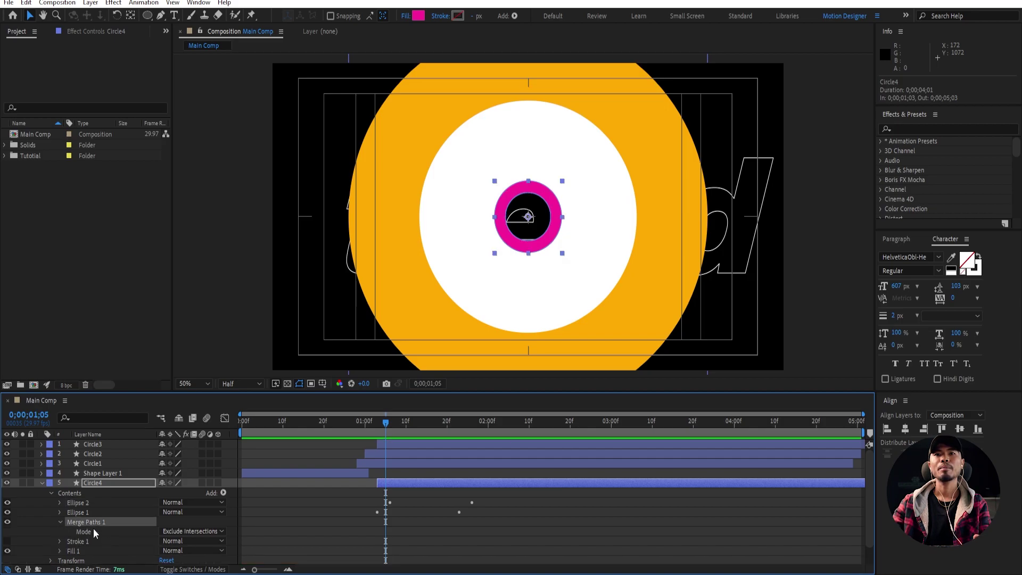
left_click(210, 532)
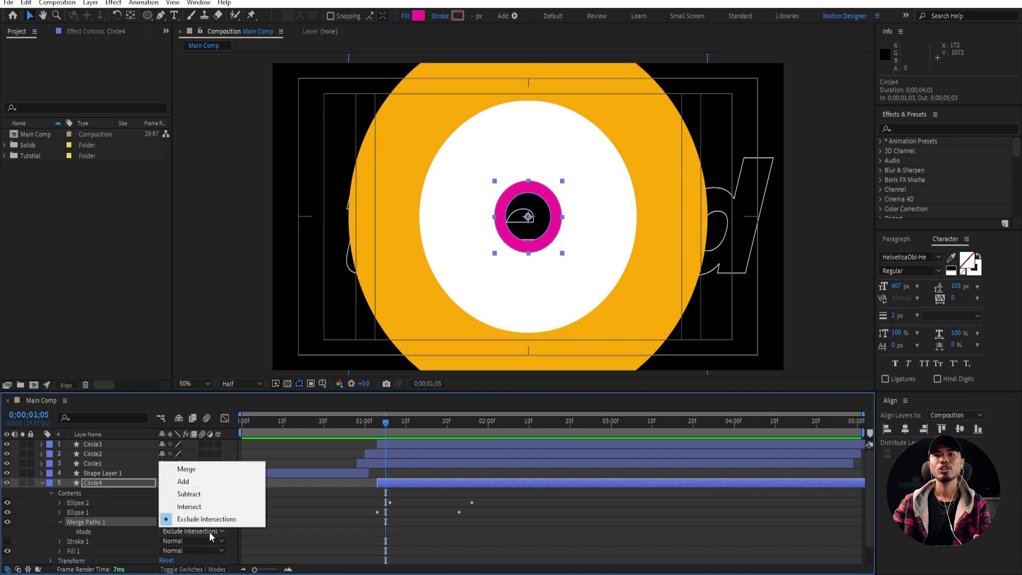
left_click(207, 481)
left_click(96, 483)
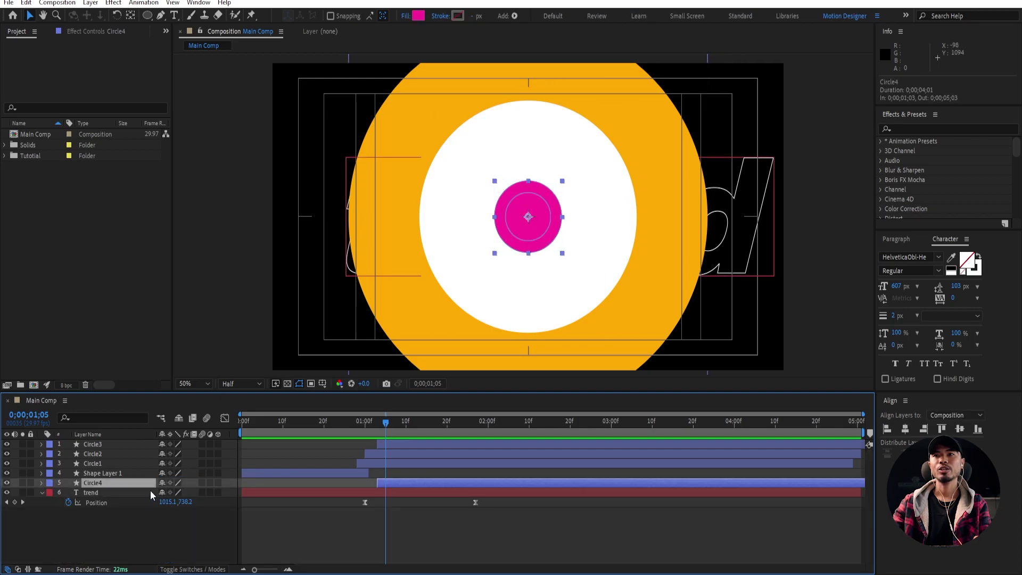
left_click(185, 569)
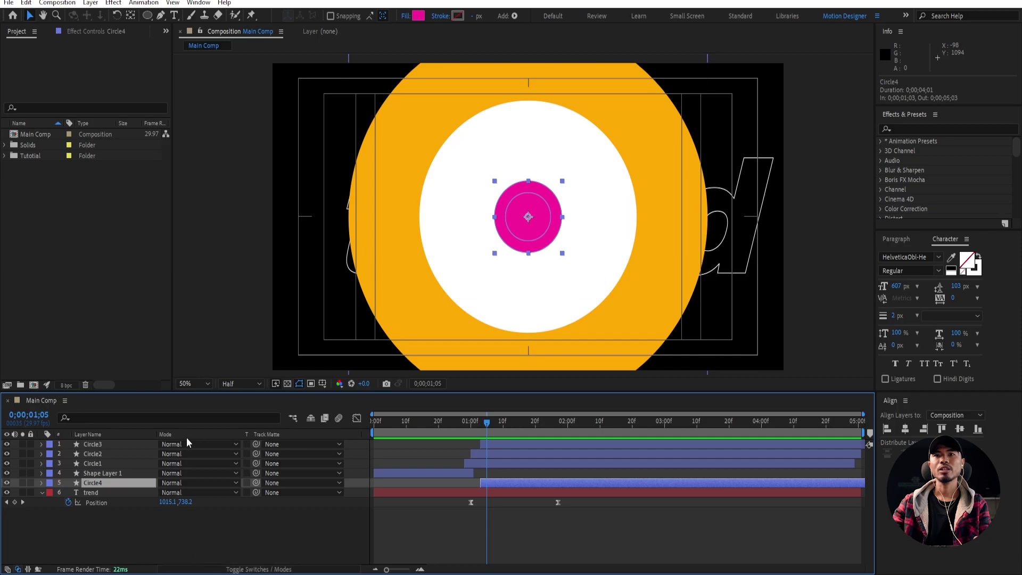
- Set trend's Track Matte to Circle4 and rename Circle4 to 'Mask'
left_click(103, 494)
left_click(323, 494)
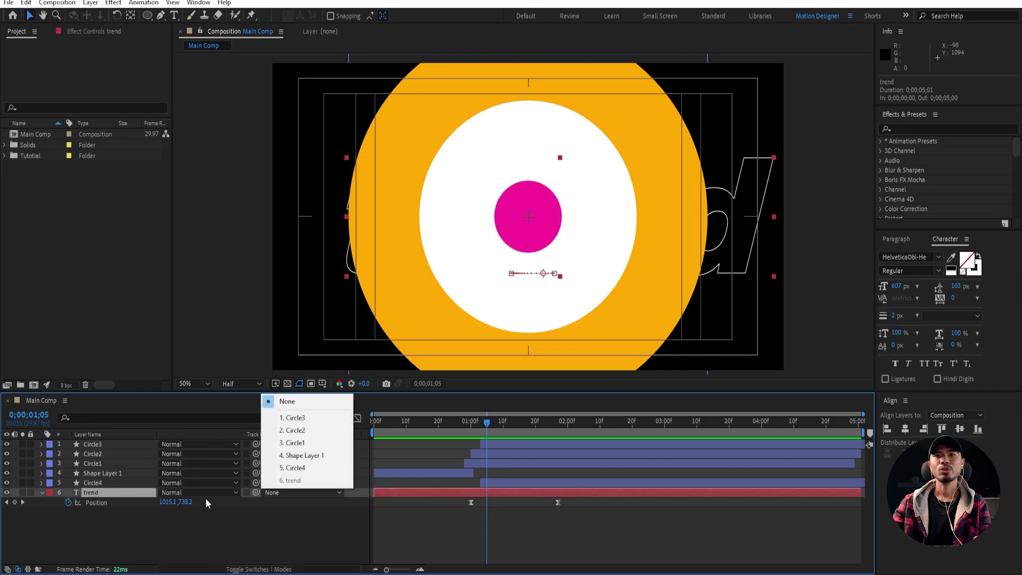
left_click(314, 468)
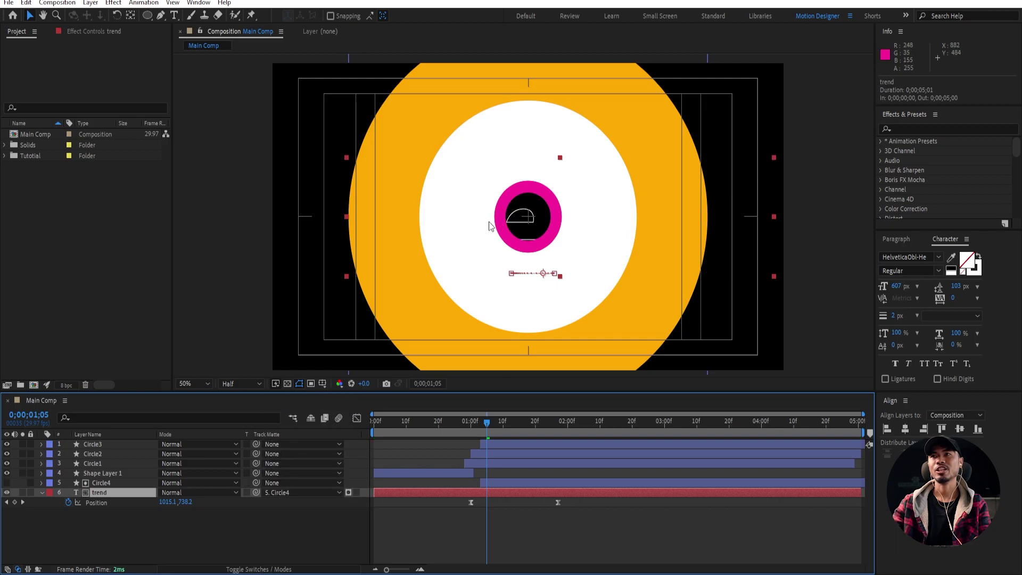
left_click(100, 526)
left_click(105, 483)
key("Return")
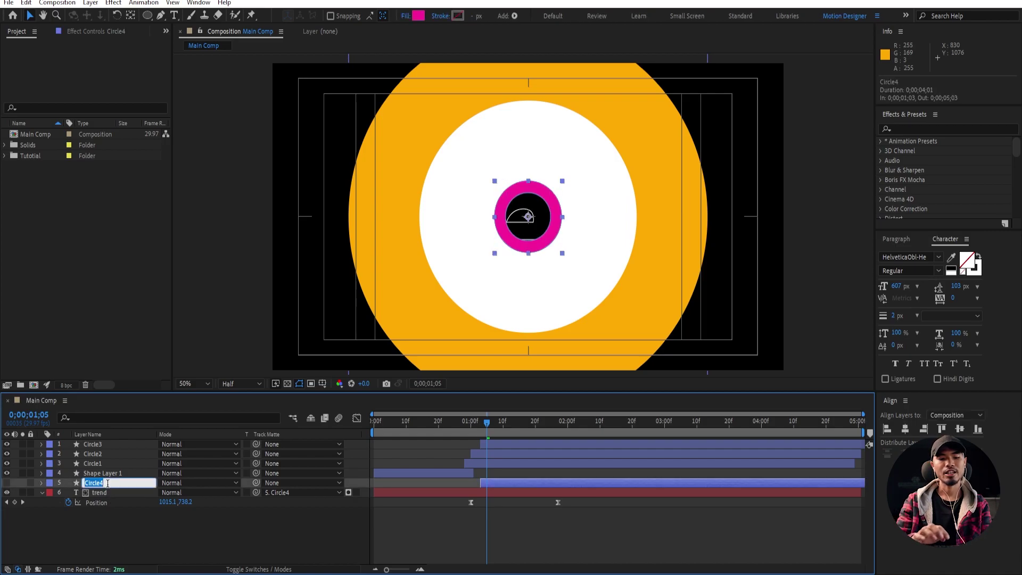
type("Mask")
key("Return")
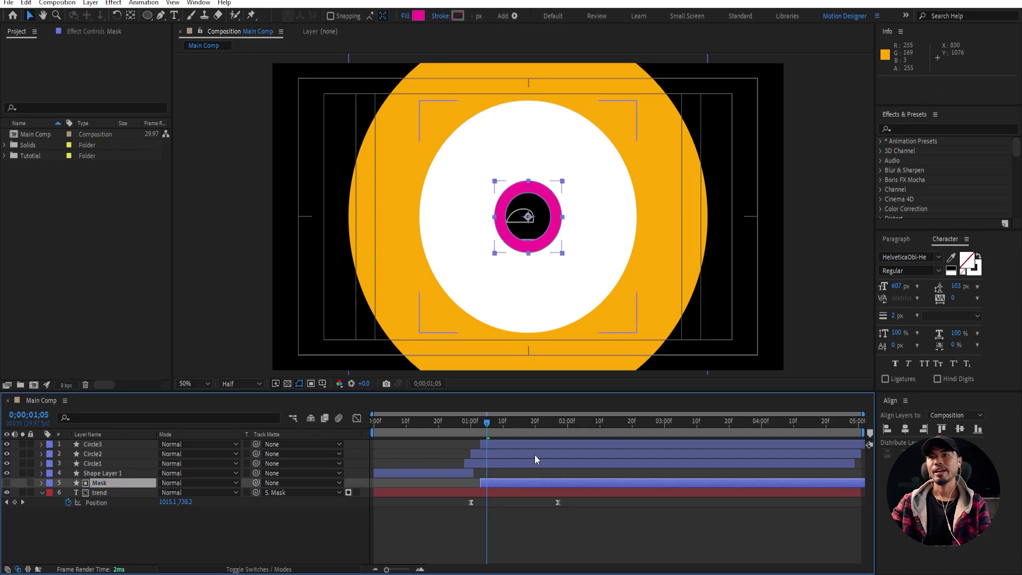
- Trim the trend layer to start at 1;00 and end at 2;01
left_click(470, 425)
left_click(481, 494)
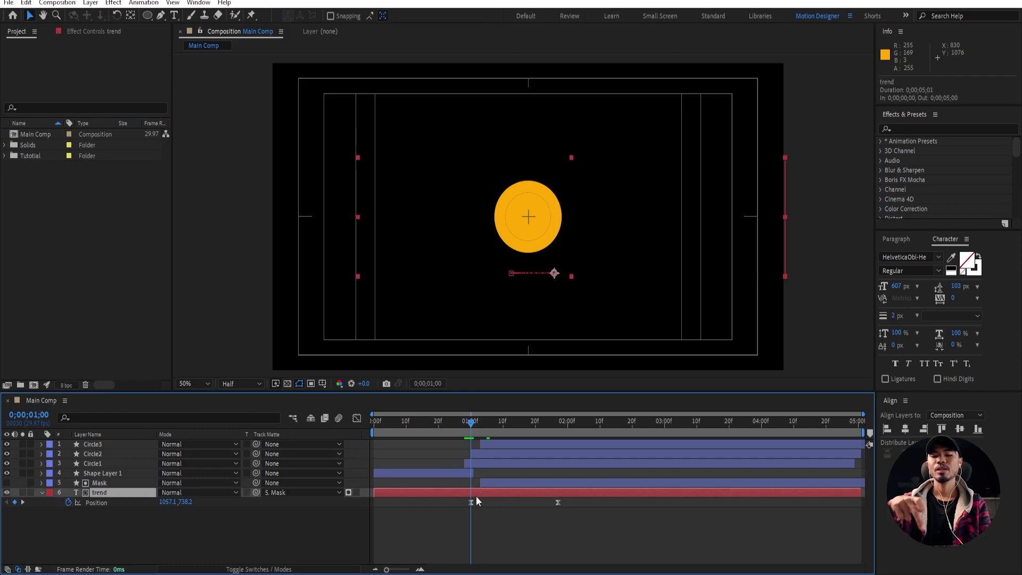
key("alt+bracketleft")
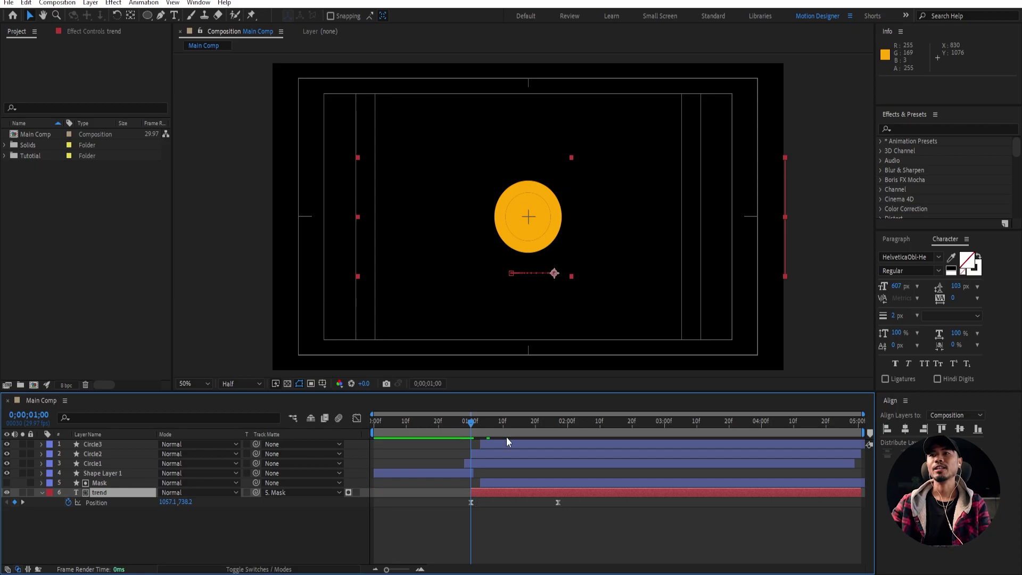
left_click_drag(465, 429, 579, 495)
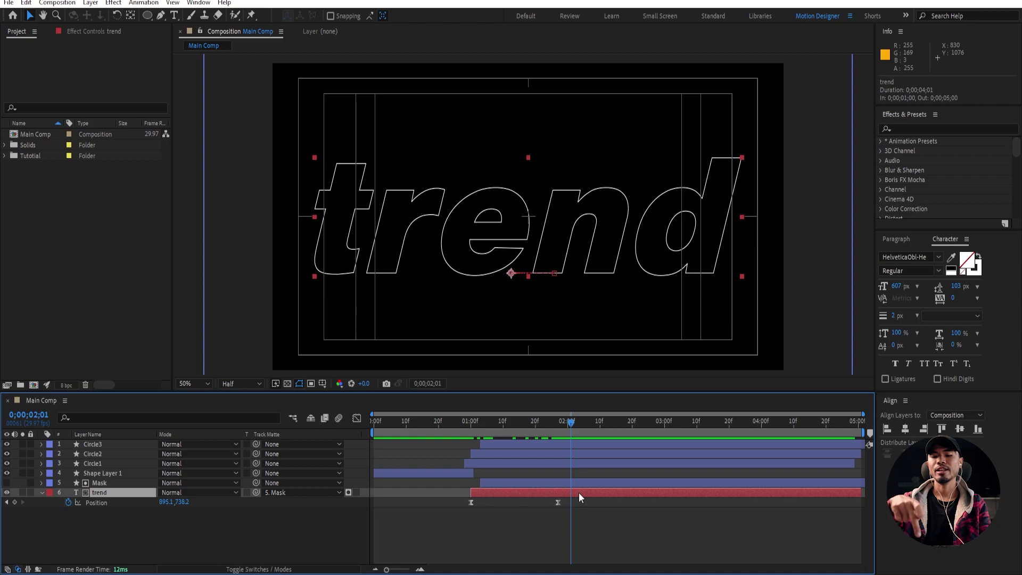
key("alt+bracketright")
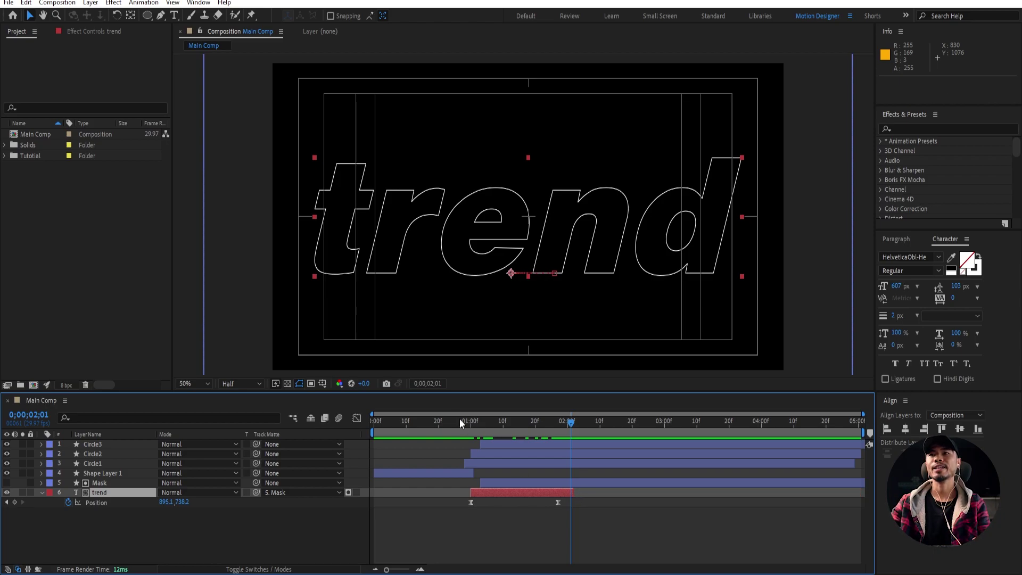
- Trim the Mask, Circle and Shape layers to end at 02;02
key("ctrl+Up")
key("Page_Down")
scroll(499, 439, "up", 4)
left_click(569, 482)
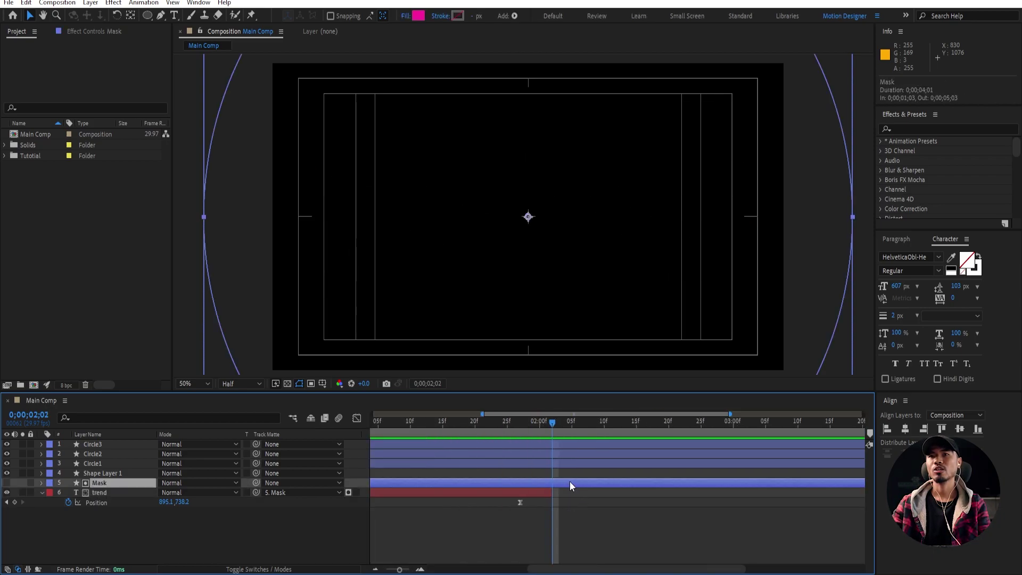
key("ctrl+shift+Up")
key("ctrl+shift+Up")
key("ctrl+shift+Up")
key("ctrl+shift+Up")
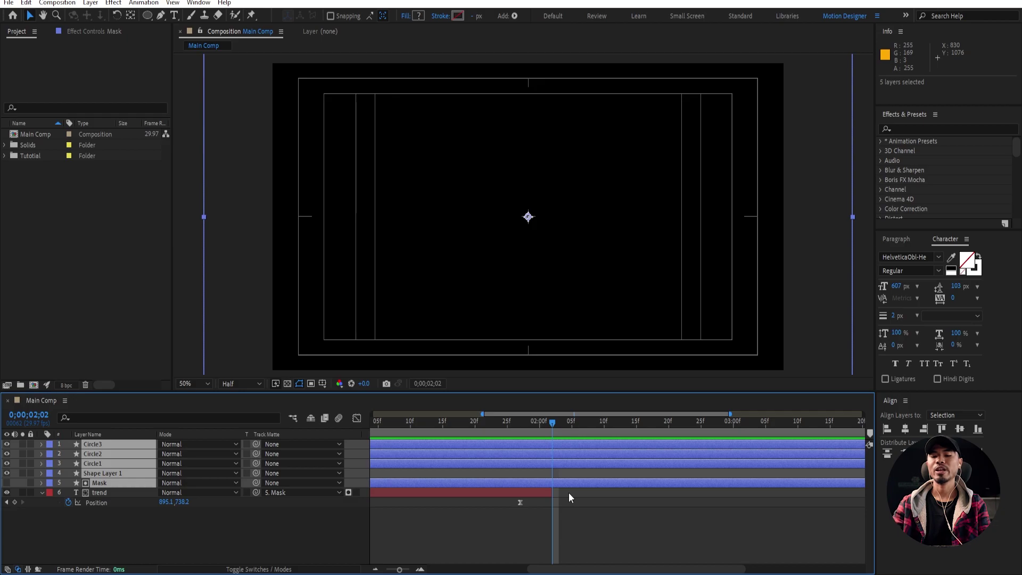
key("alt+bracketright")
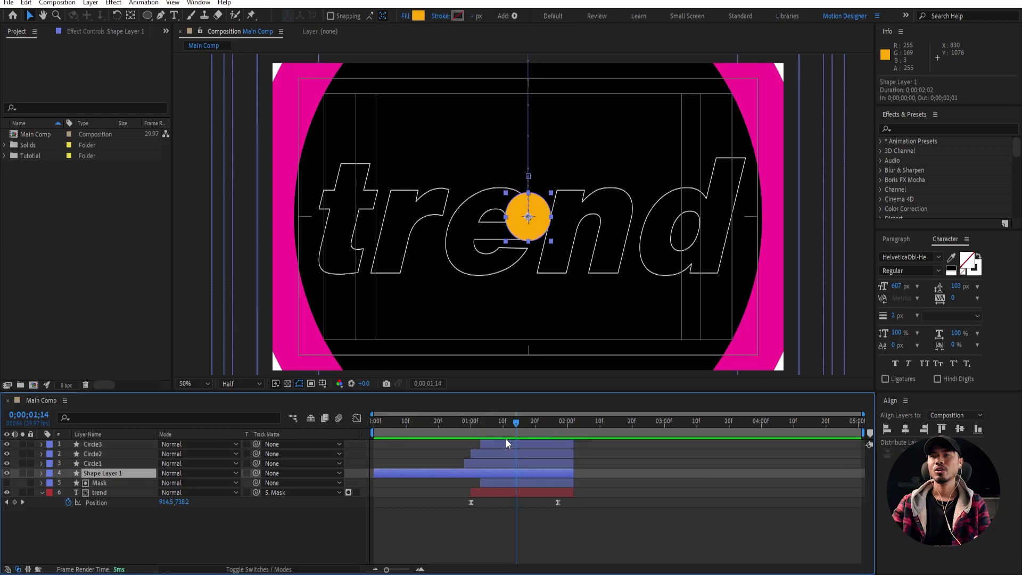
- Trim Shape Layer 1, the orange circle, to end at about 01;01
left_click_drag(506, 438, 473, 442)
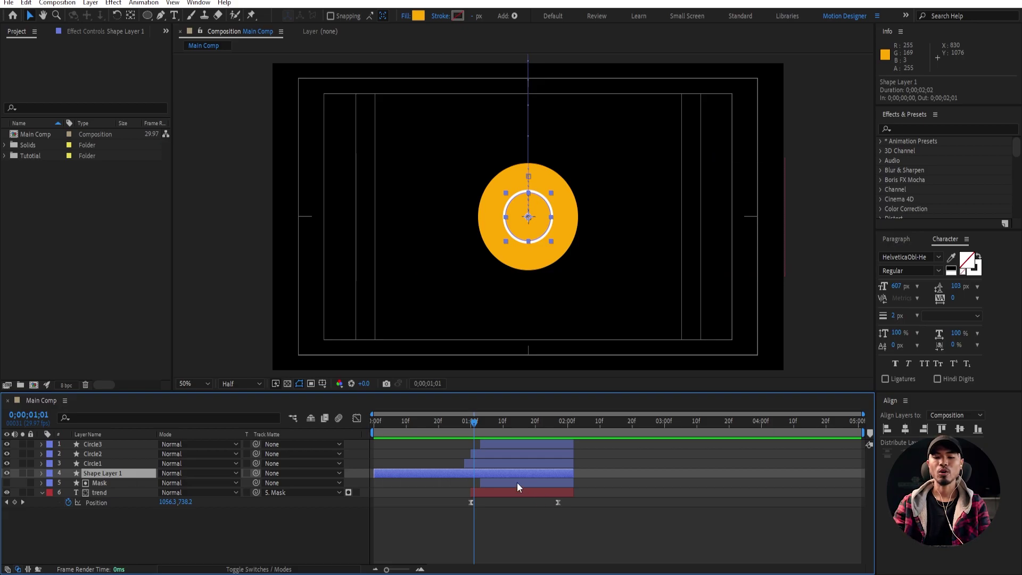
key("alt+bracketright")
left_click(475, 474)
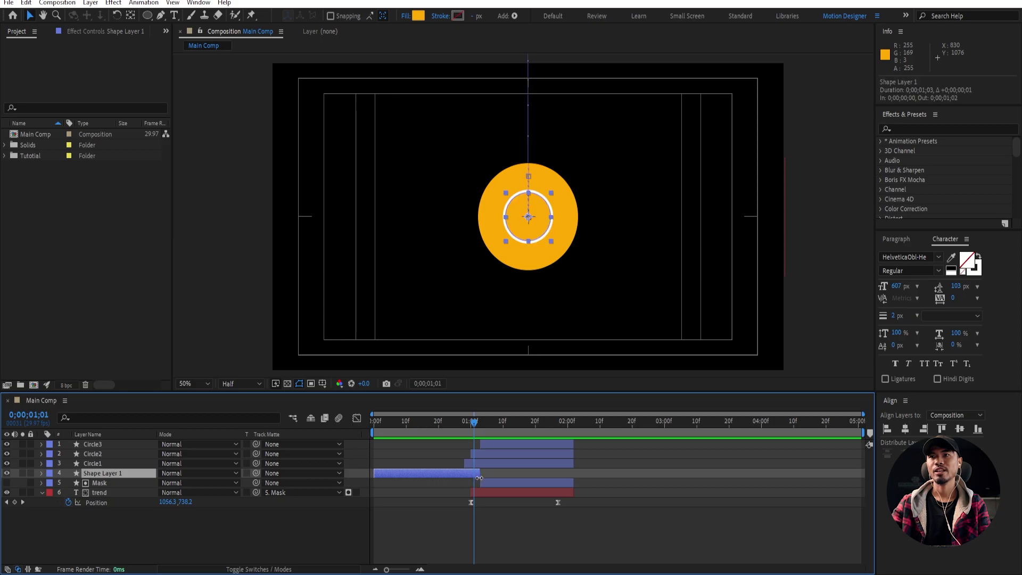
left_click_drag(445, 423, 574, 430)
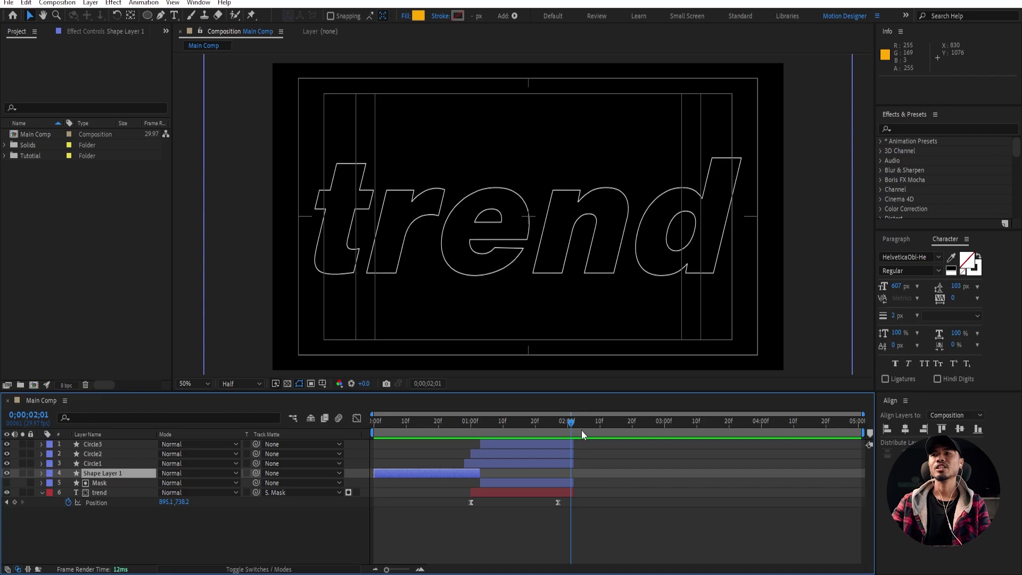
- Add a 'trends' text layer at 204 px, centred horizontally and vertically in the frame
key("Page_Down")
left_click(464, 529)
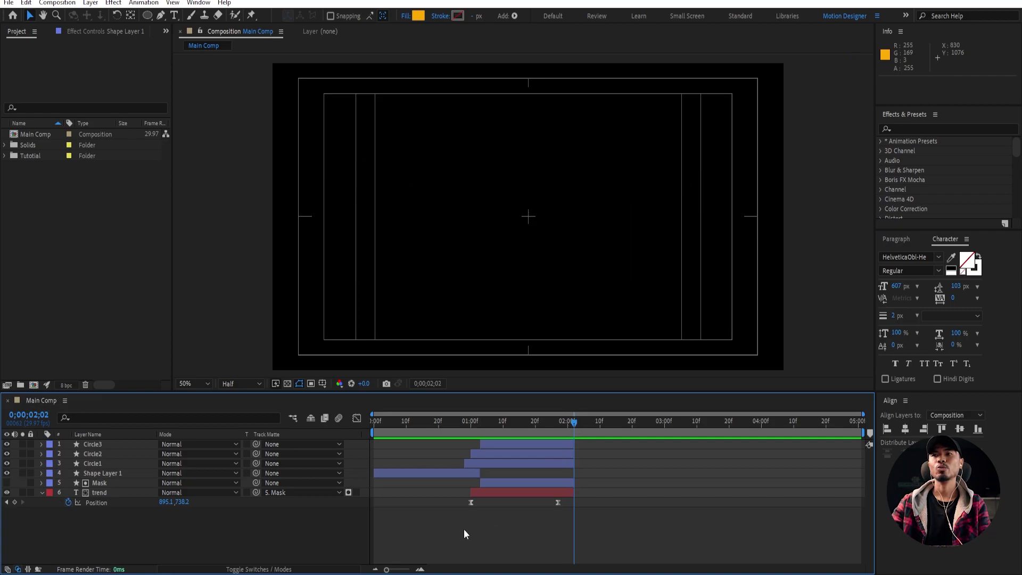
type("trends")
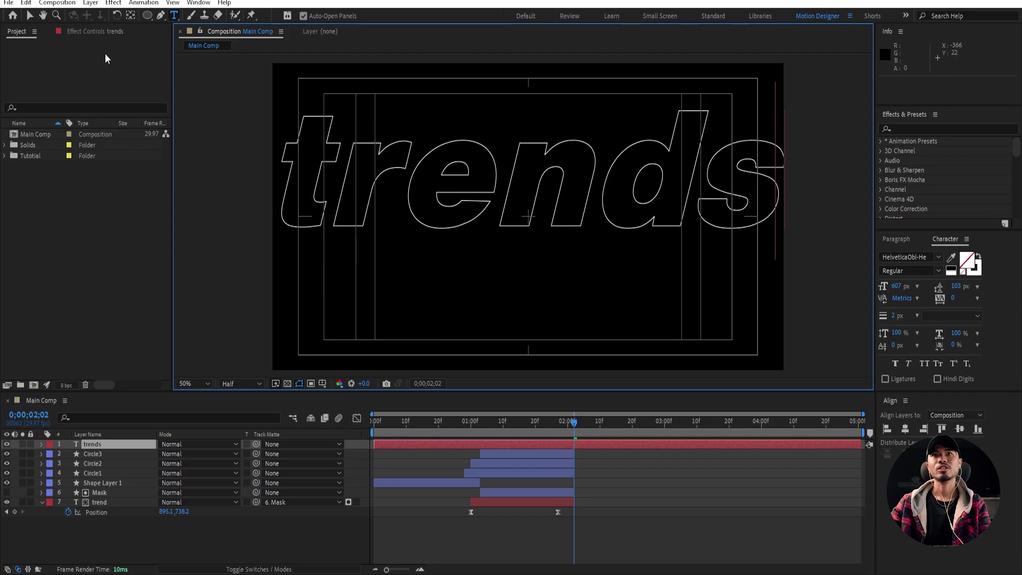
left_click(28, 15)
left_click_drag(900, 286, 861, 423)
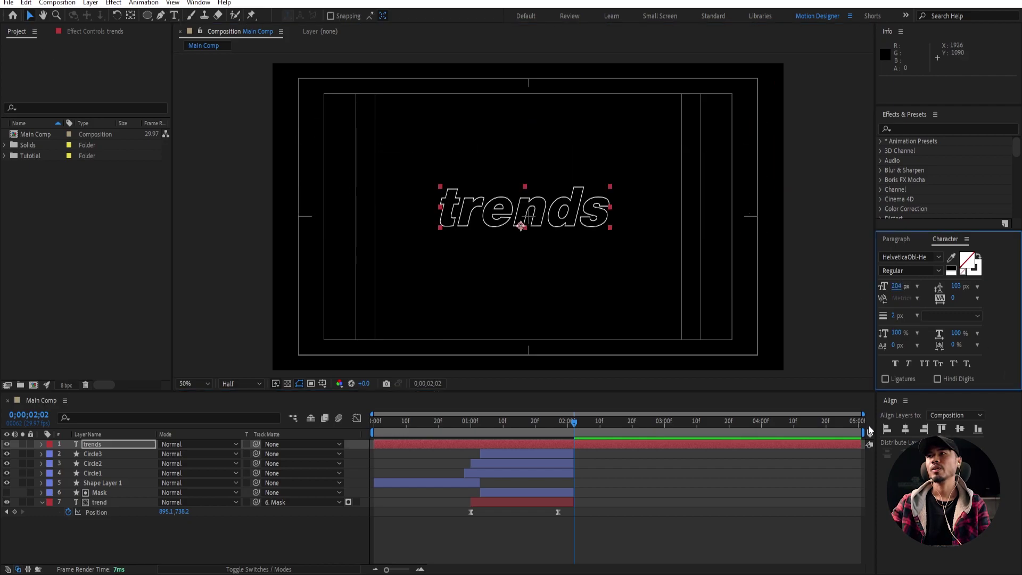
left_click(906, 429)
left_click(960, 429)
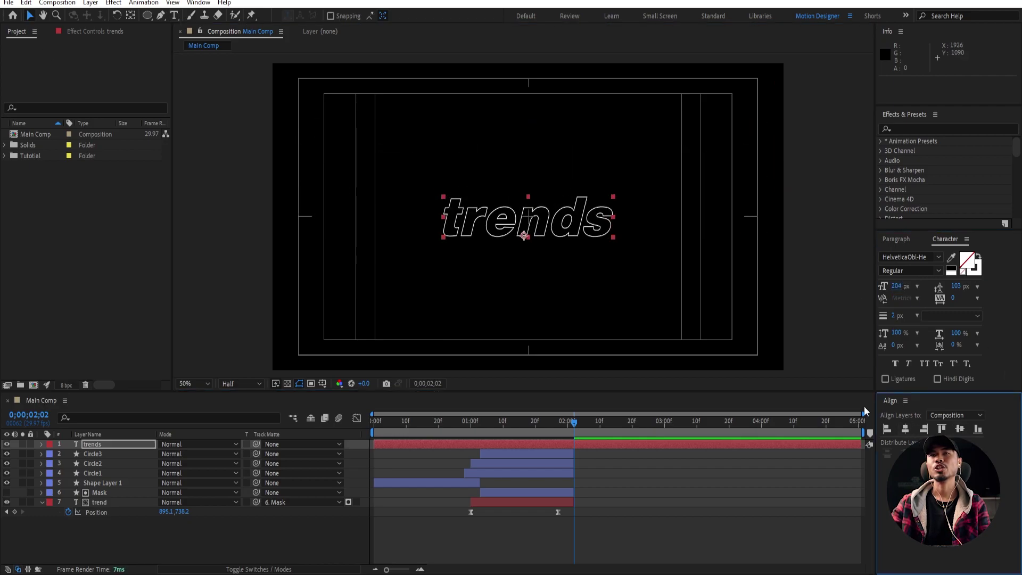
left_click(583, 434)
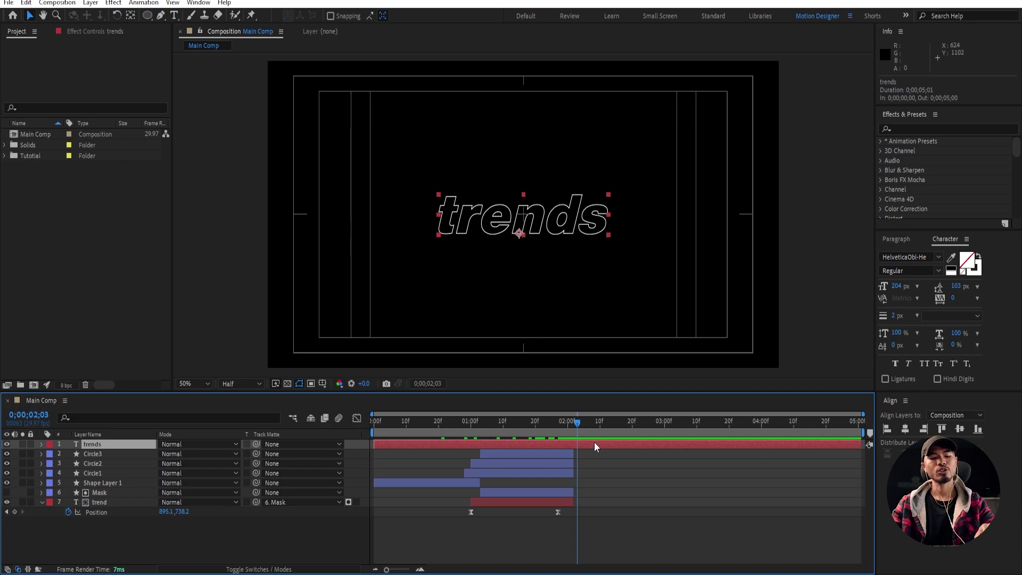
- Precompose the trends text layer into a composition named 'text'
key("ctrl+shift+c")
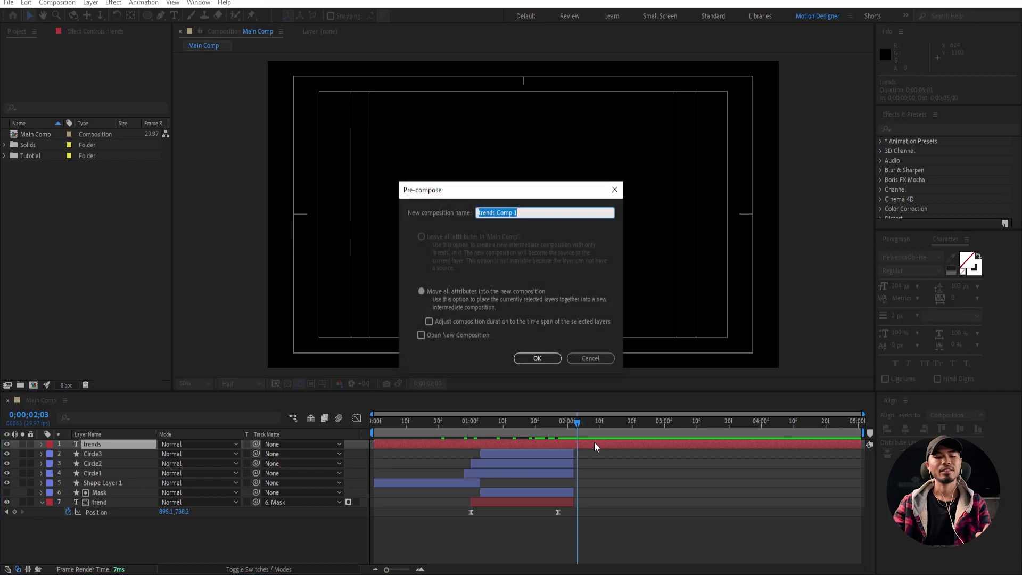
type("text")
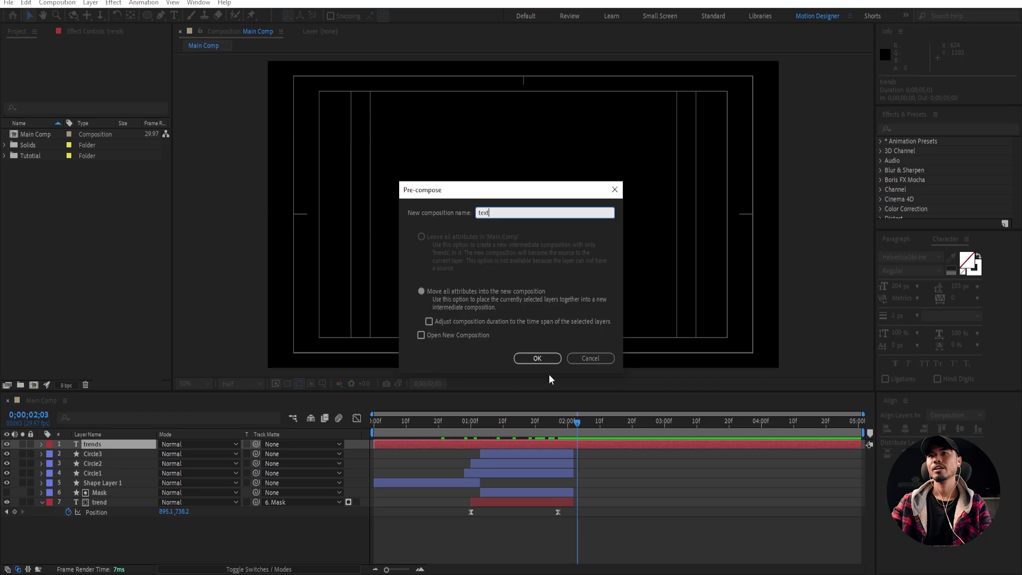
left_click(533, 357)
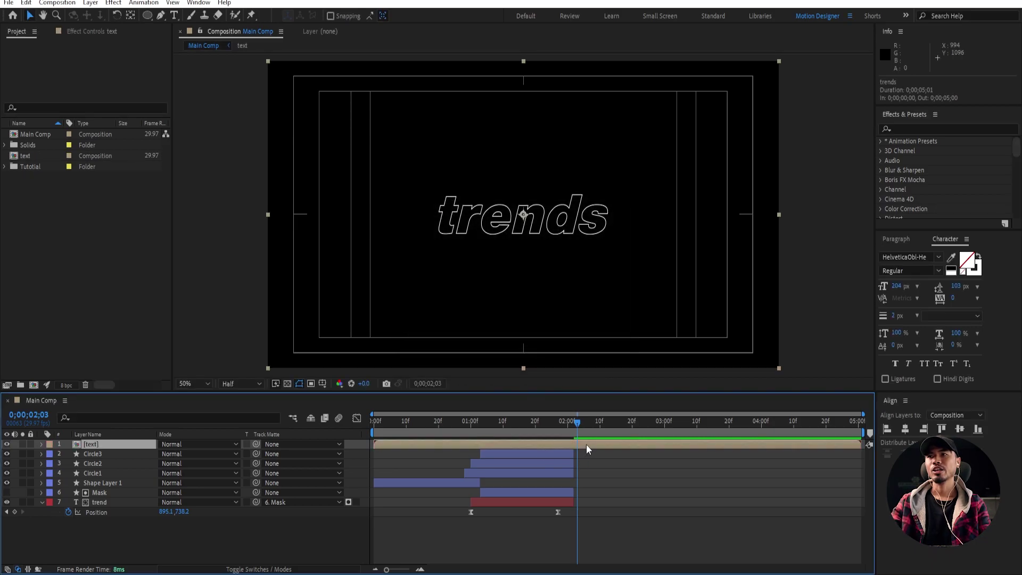
- Crop the text composition to a Region of Interest tightly around the word
double_click(586, 444)
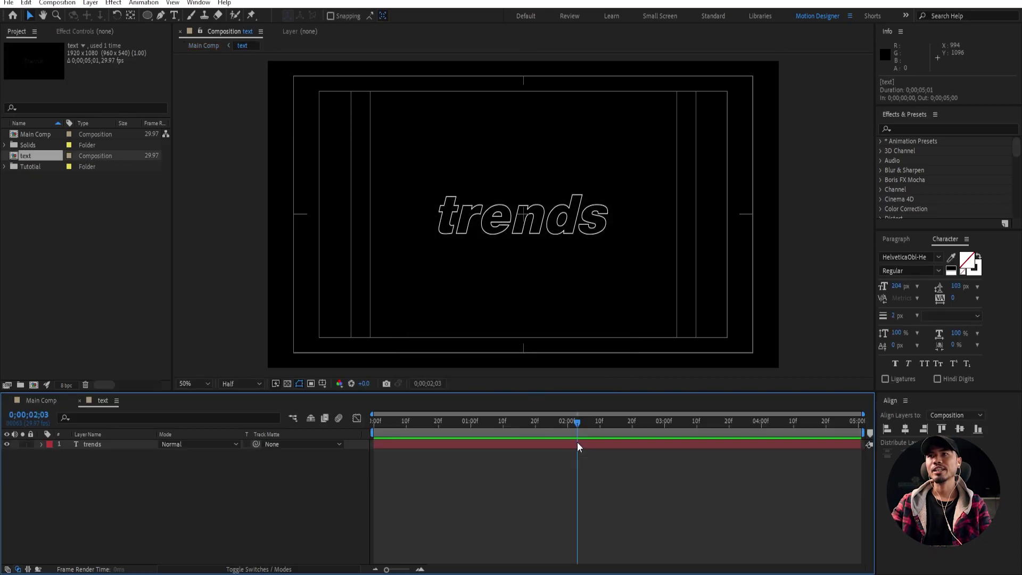
left_click(312, 385)
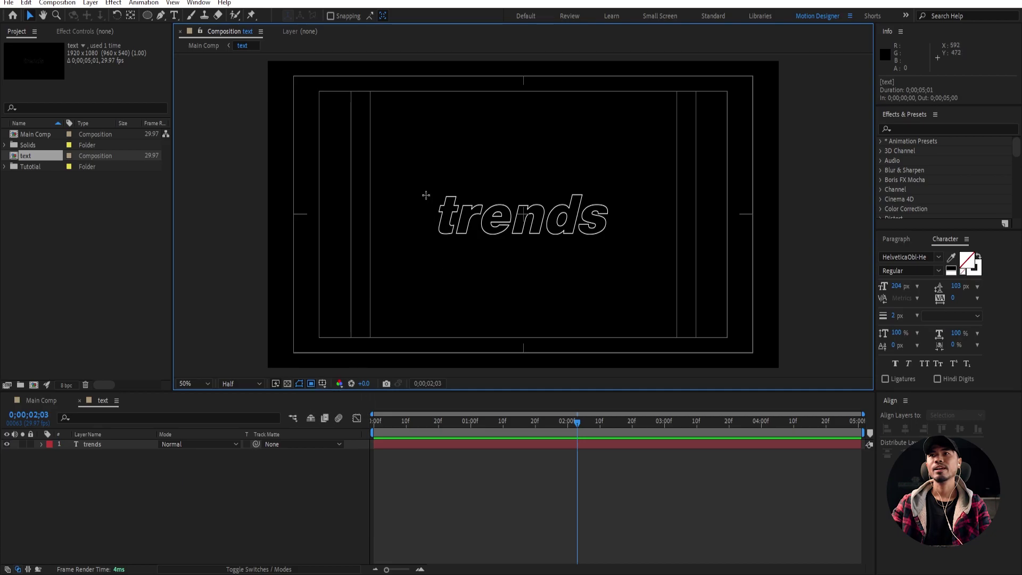
left_click_drag(428, 187, 619, 246)
left_click(68, 3)
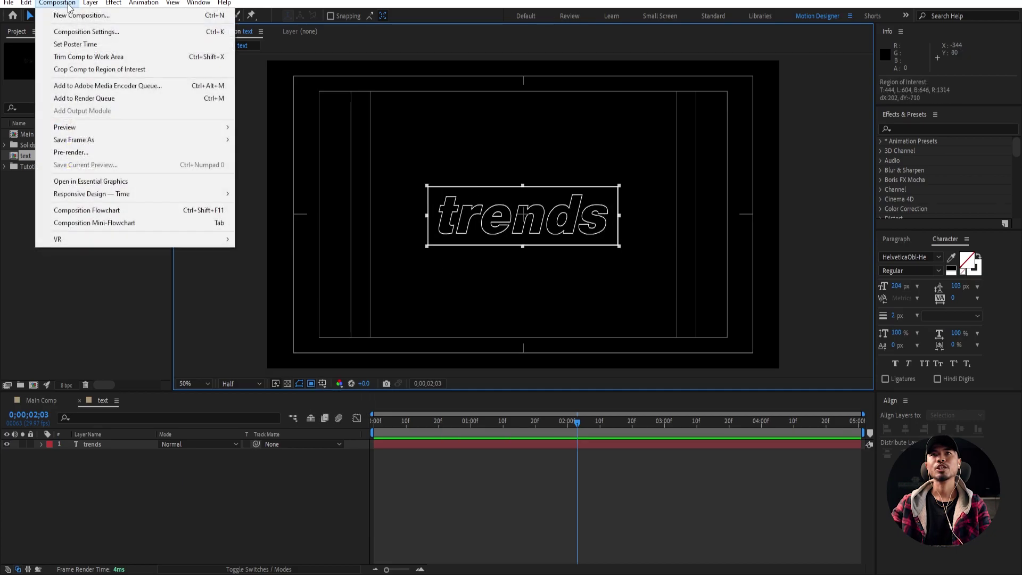
left_click(126, 70)
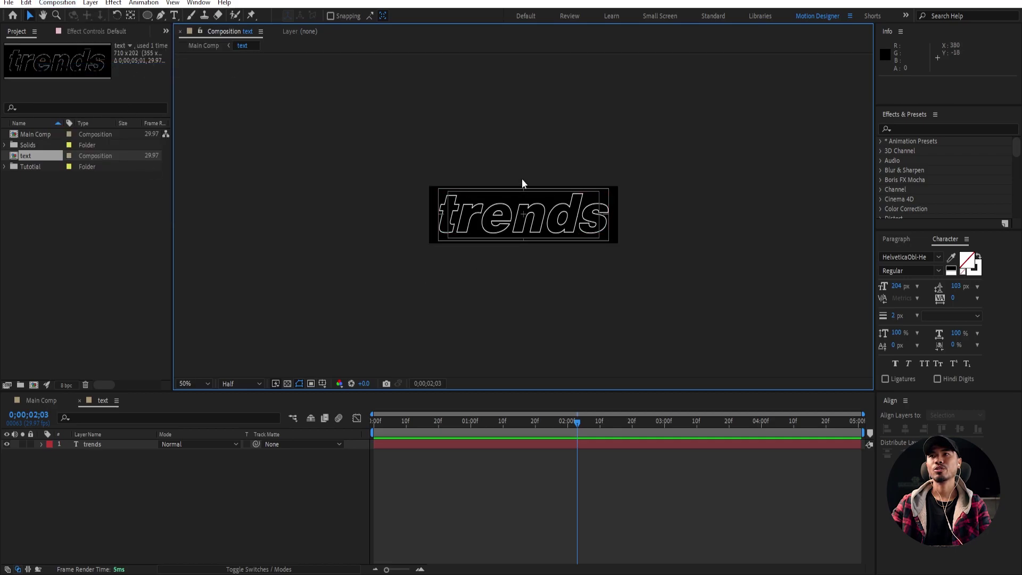
- In Main Comp, start the text layer at about 2 seconds and apply Motion Tile to it
left_click(42, 400)
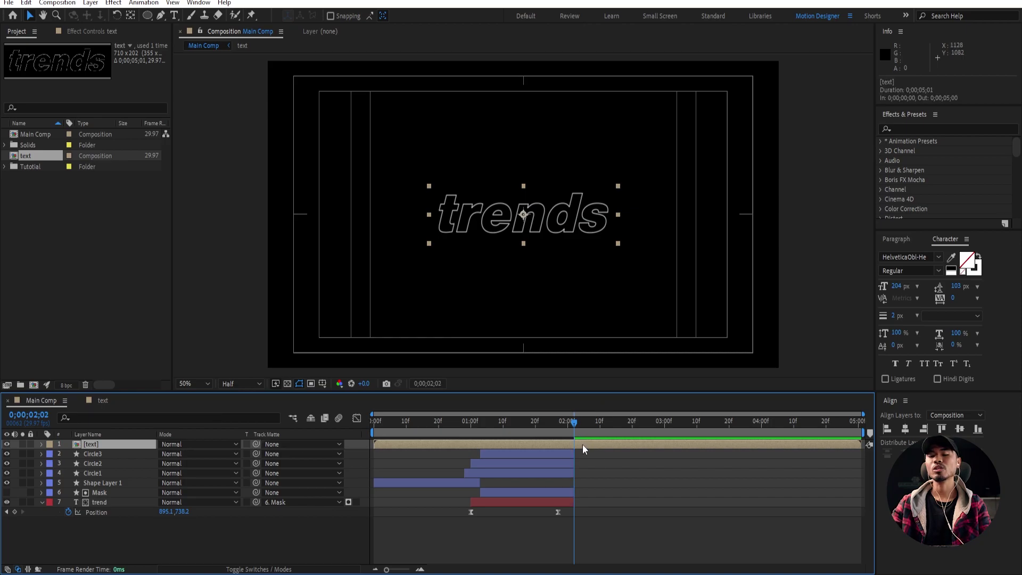
key("alt+bracketleft")
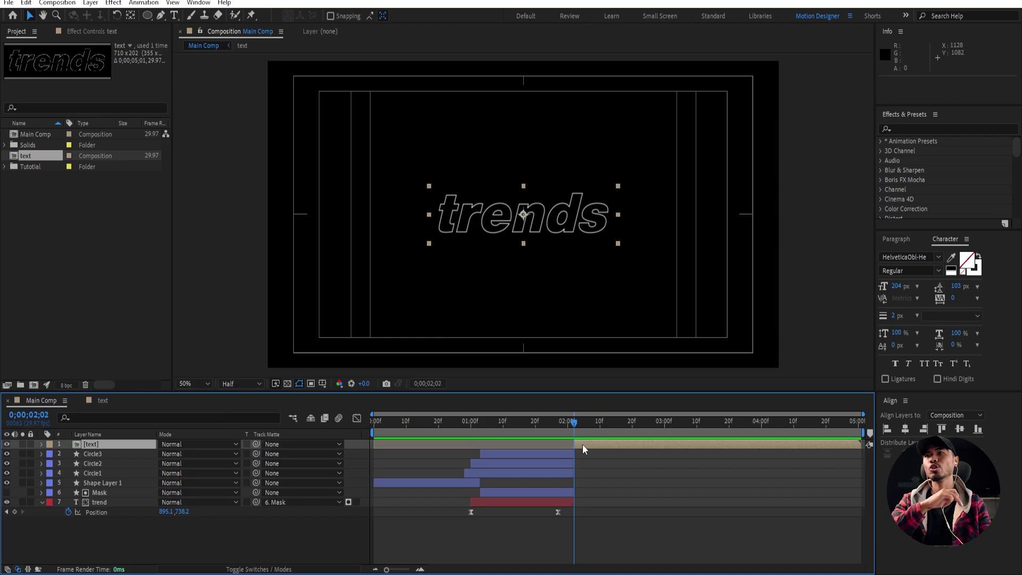
left_click(607, 469)
left_click(600, 444)
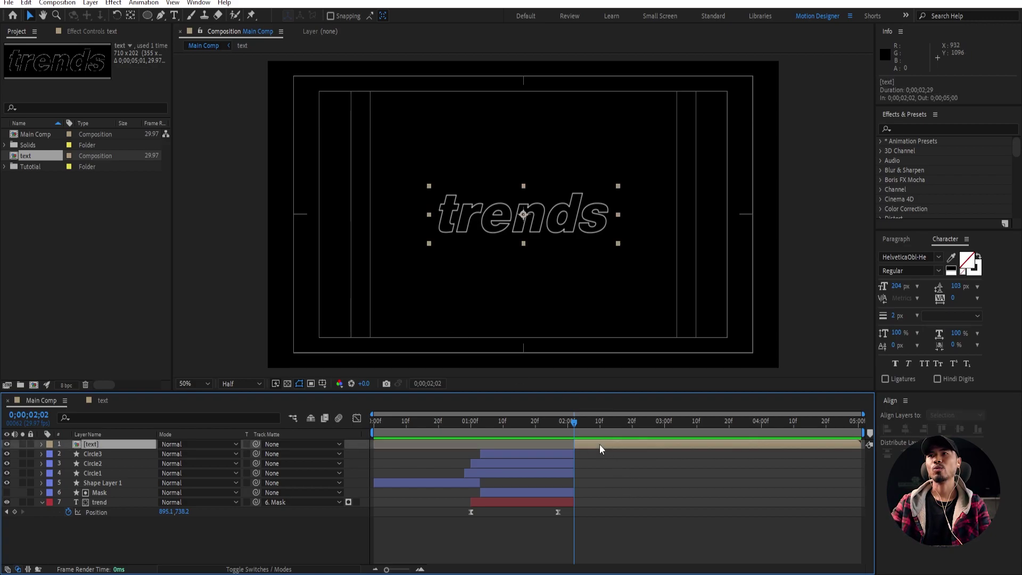
left_click(918, 129)
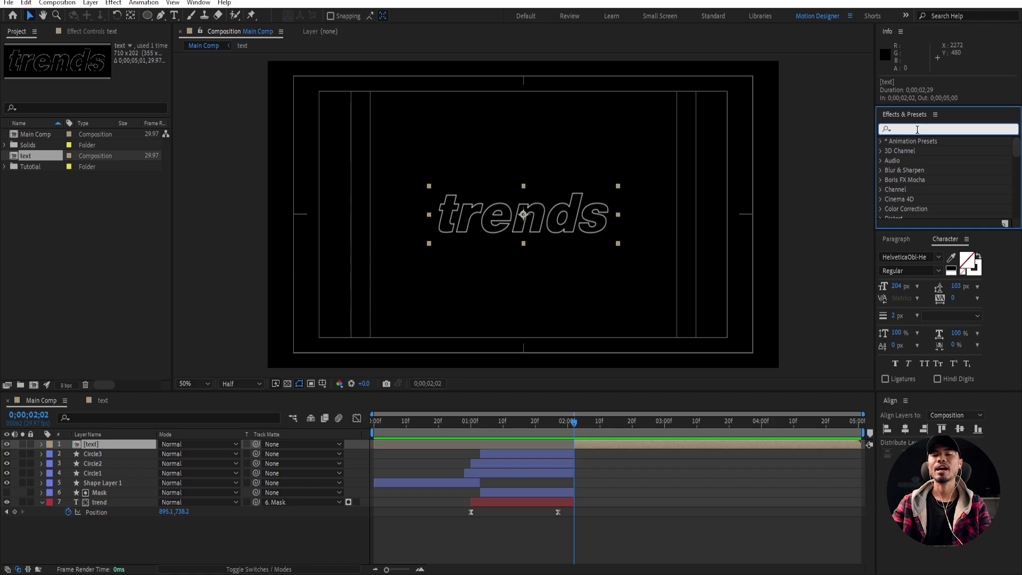
type("motion")
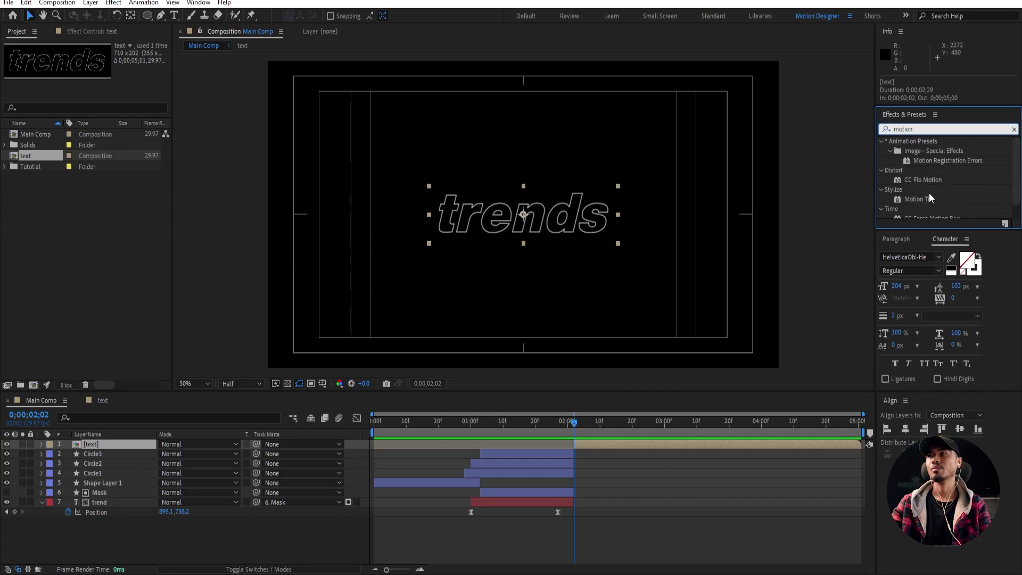
left_click_drag(930, 199, 595, 447)
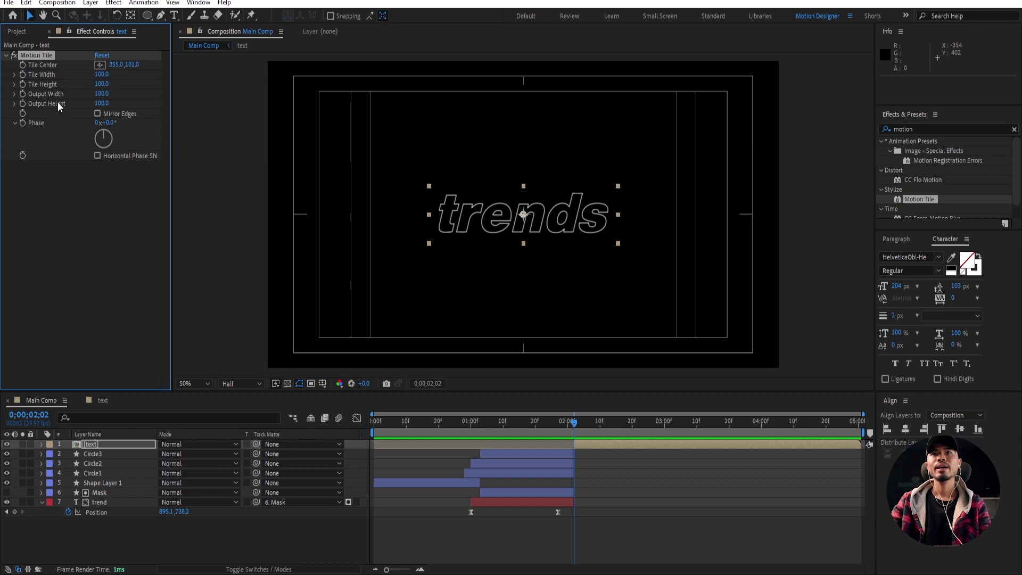
- Set Motion Tile Output Height to 870 and move the tiled text to the left side
left_click_drag(102, 103, 156, 105)
left_click_drag(580, 215, 433, 222)
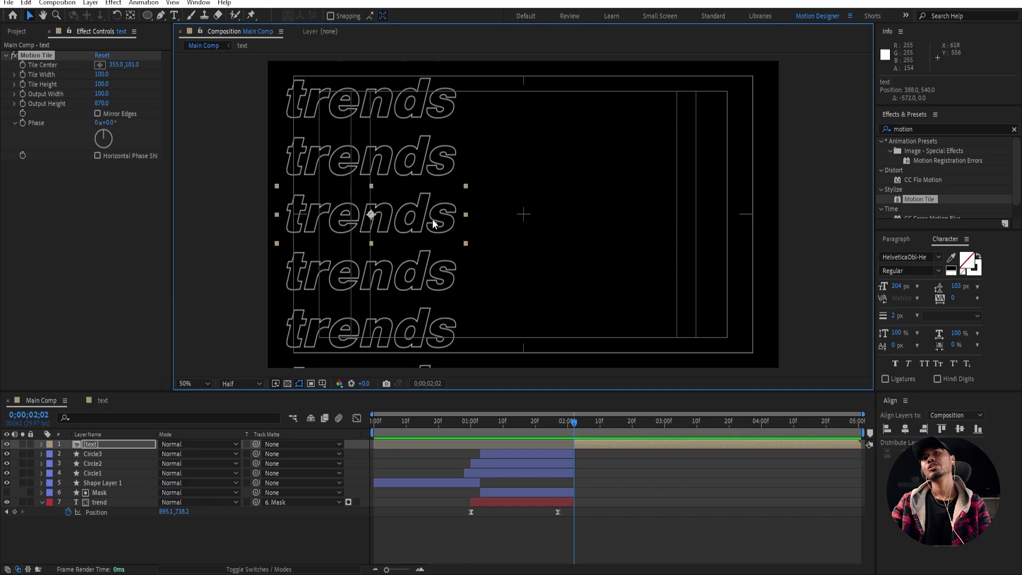
key("period")
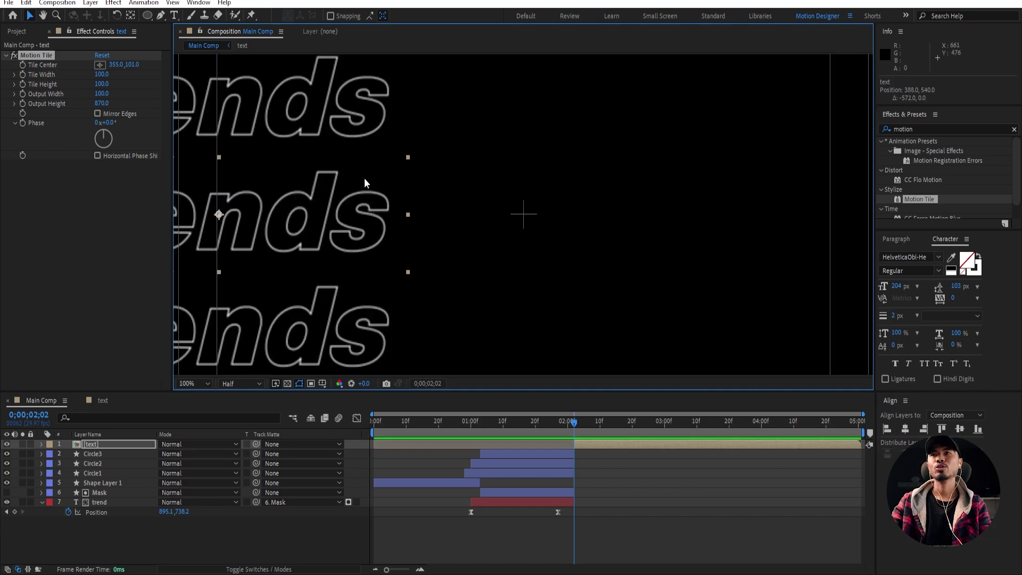
key("comma")
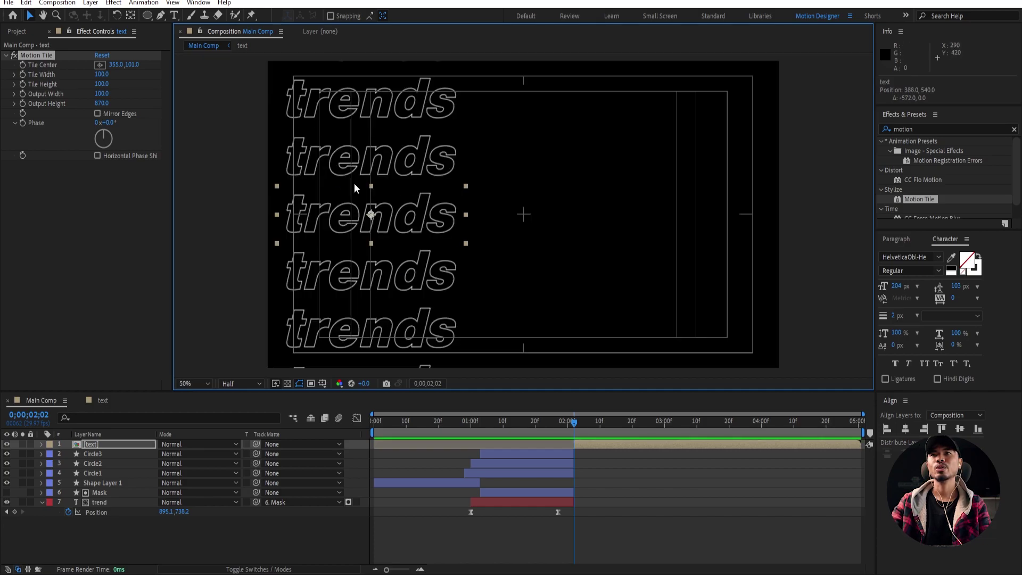
- Re-crop the text precomp to a new Region of Interest around 'trends', back in Main Comp
double_click(605, 450)
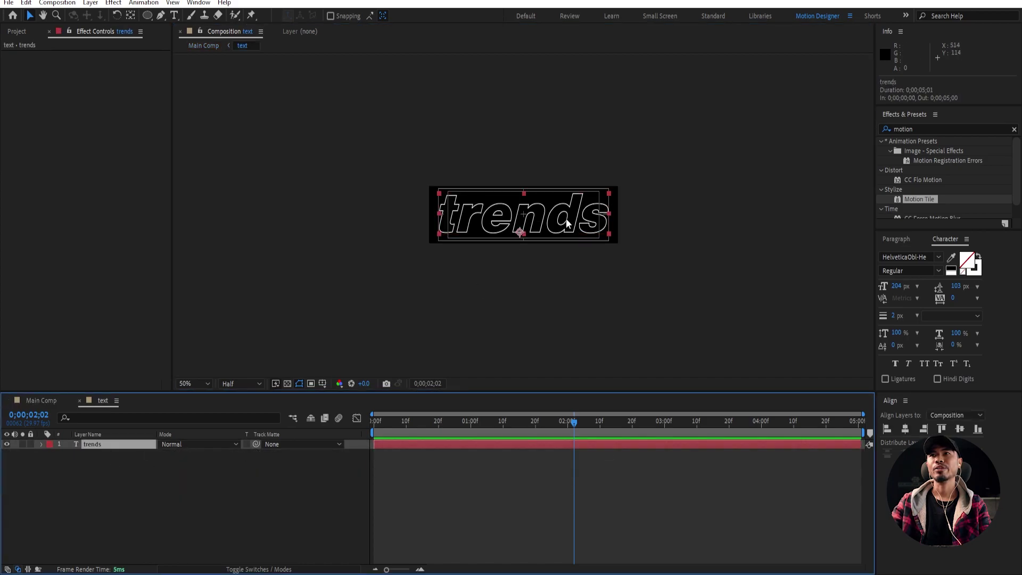
key("period")
key("period")
key("comma")
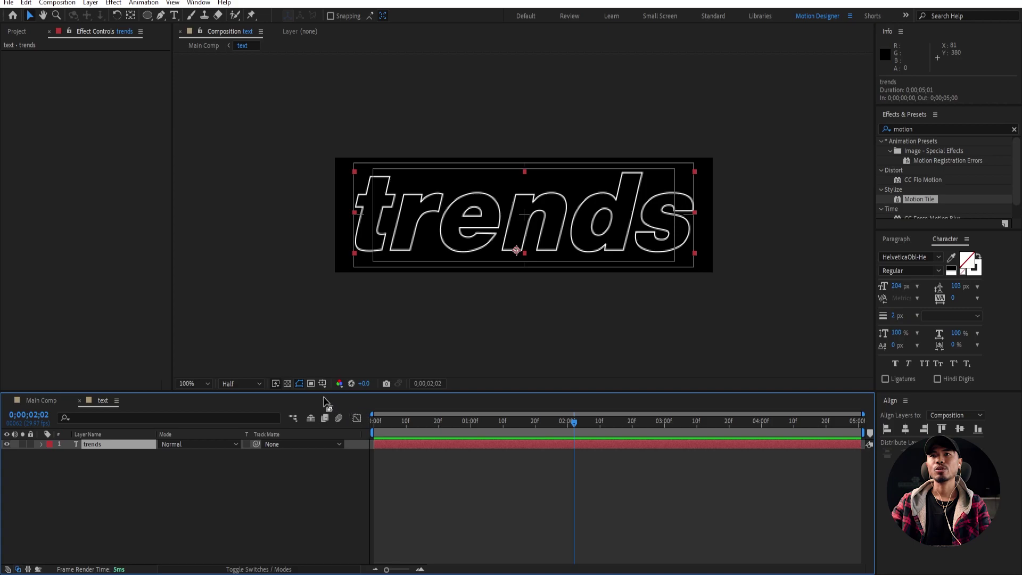
left_click(311, 384)
left_click_drag(352, 164, 699, 263)
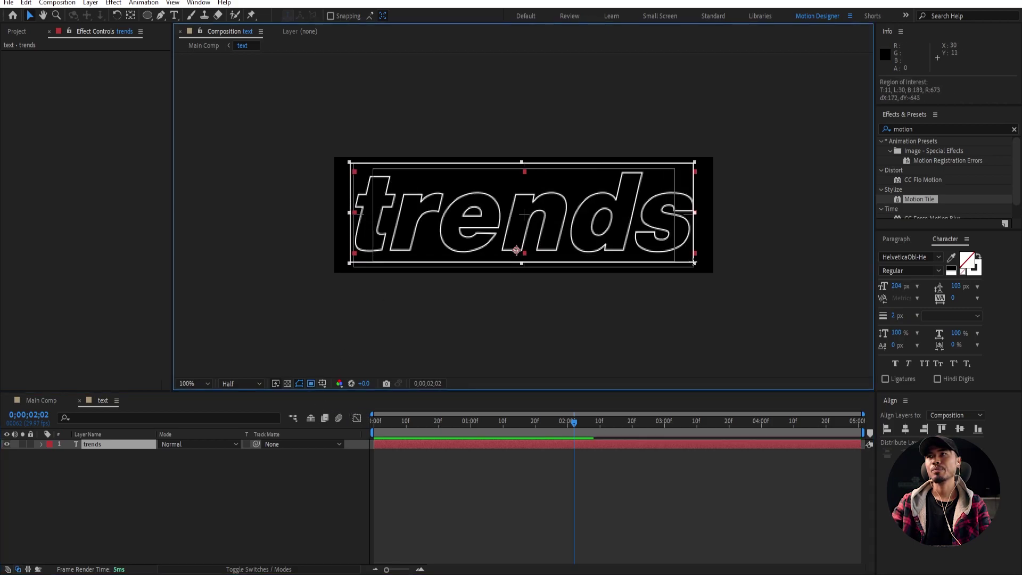
left_click(57, 2)
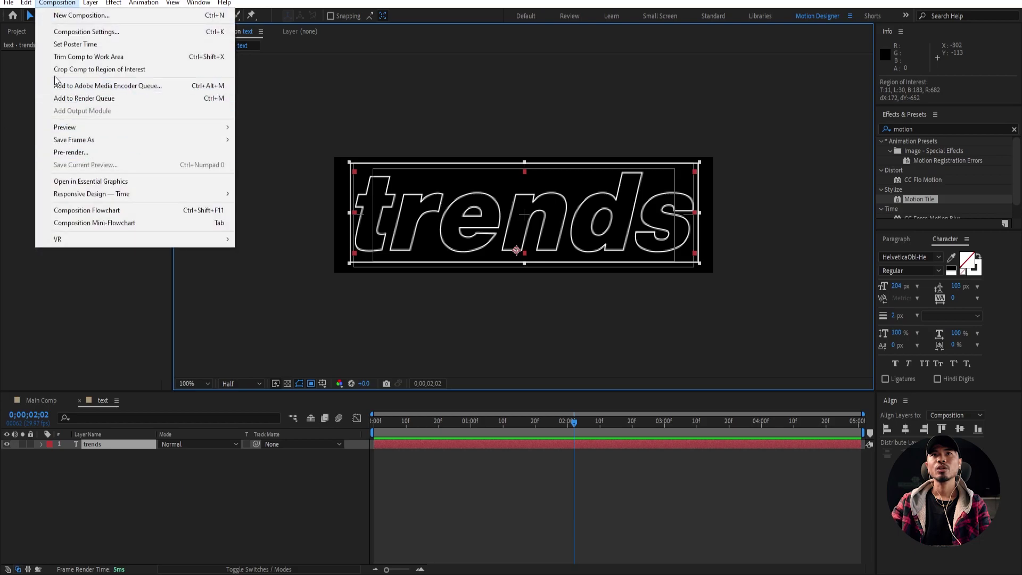
left_click(133, 70)
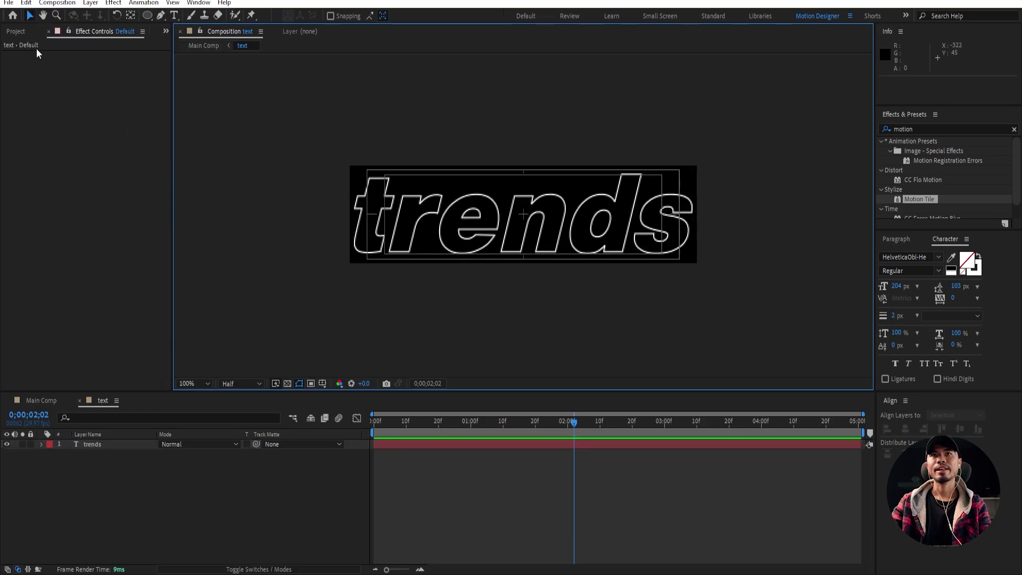
left_click(40, 400)
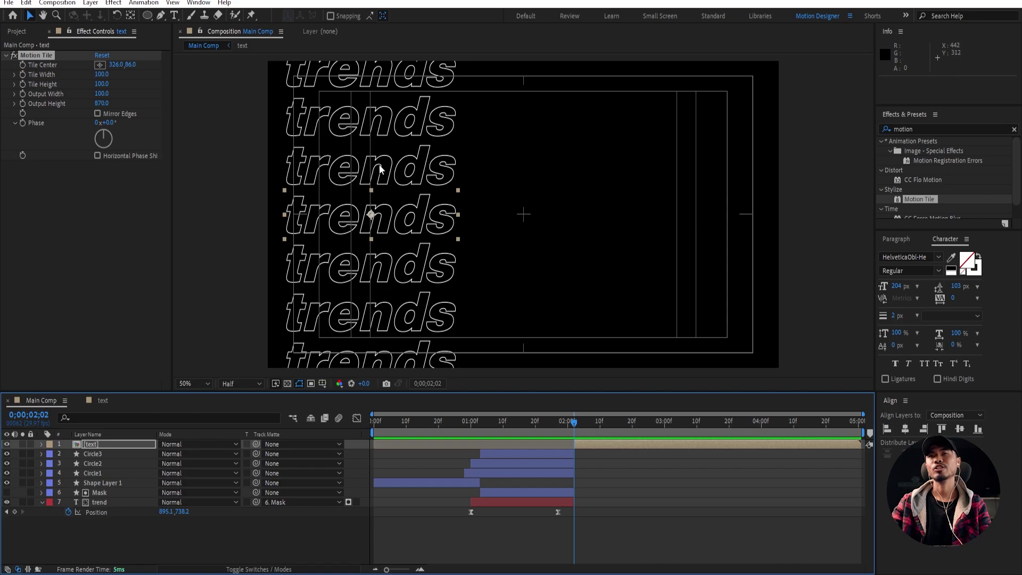
- Keyframe Motion Tile's Tile Center Y from -74 to 309 across the slide
key("comma")
key("comma")
key("comma")
key("comma")
key("period")
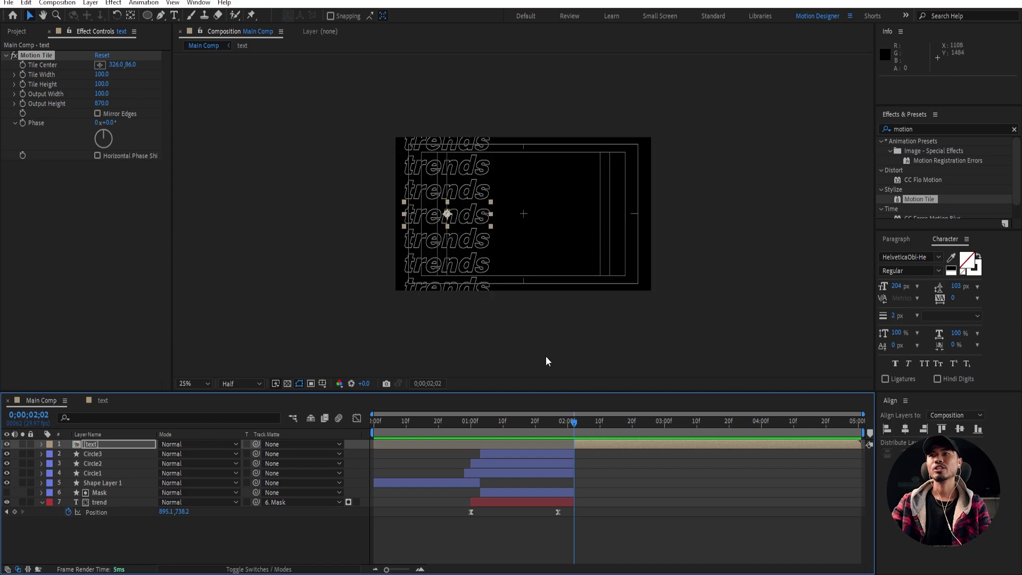
key("period")
key("period")
key("period")
key("period")
key("period")
key("comma")
key("comma")
key("comma")
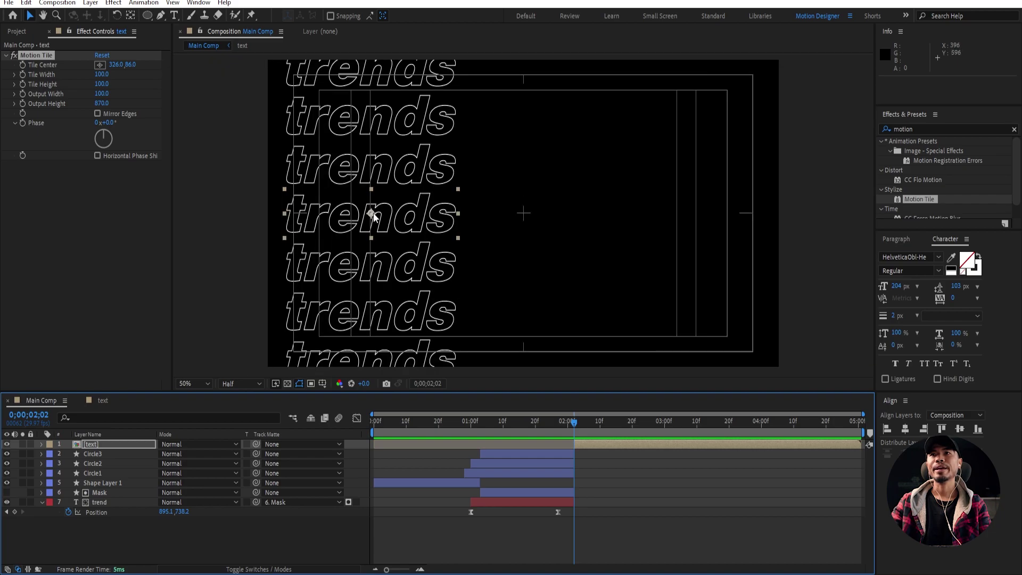
left_click_drag(132, 64, 23, 89)
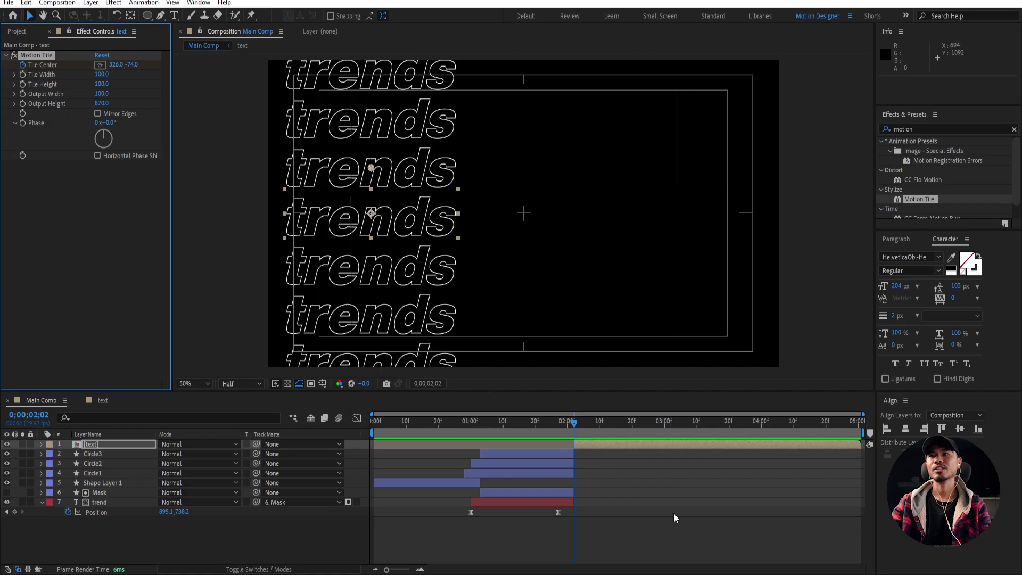
left_click_drag(572, 424, 649, 442)
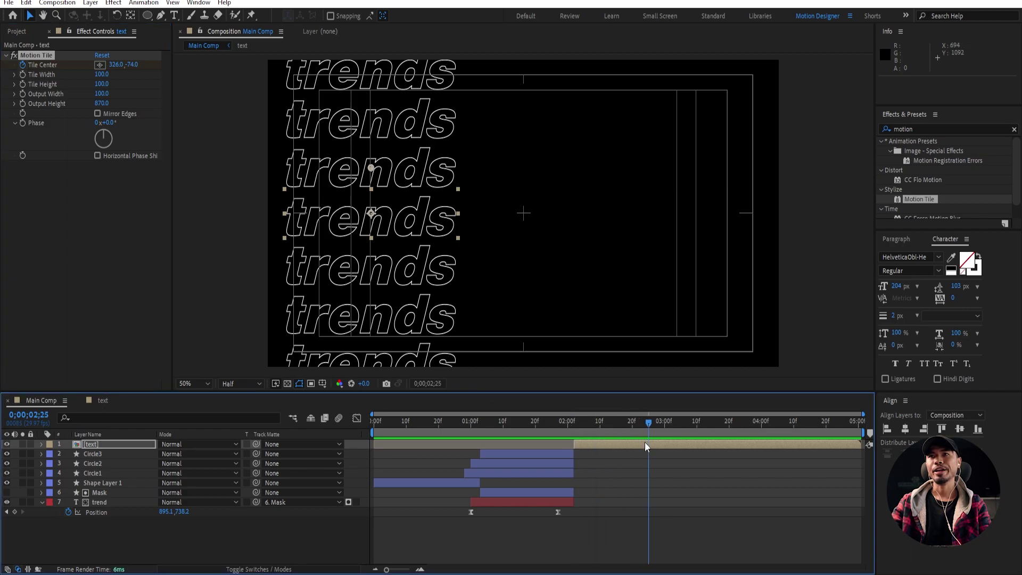
left_click_drag(131, 64, 298, 112)
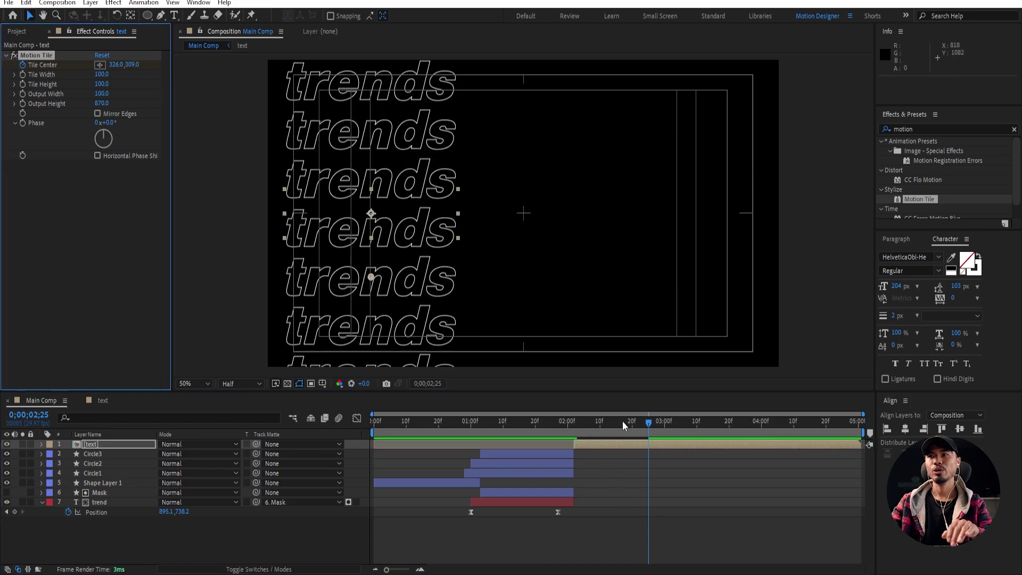
- Easy Ease both Tile Center keyframes, shaping the speed curve to start fast and ease out
key("u")
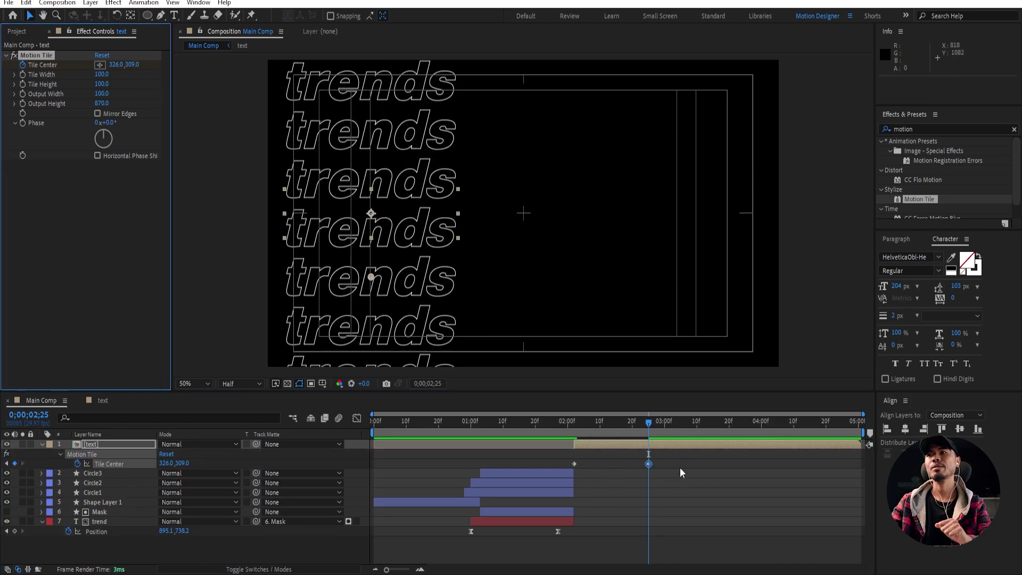
left_click_drag(685, 460, 564, 468)
key("F9")
left_click(357, 419)
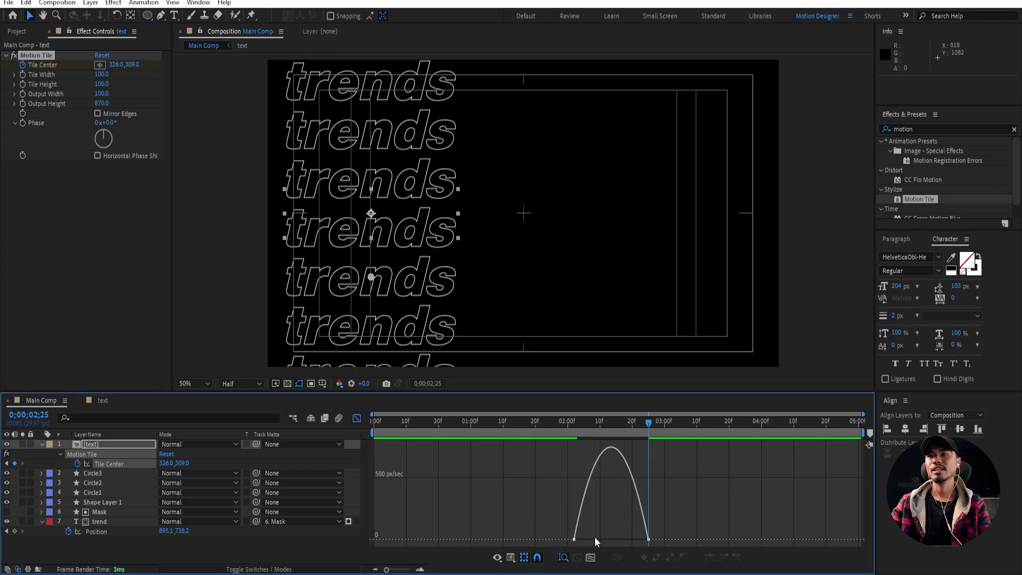
left_click_drag(644, 537, 609, 538)
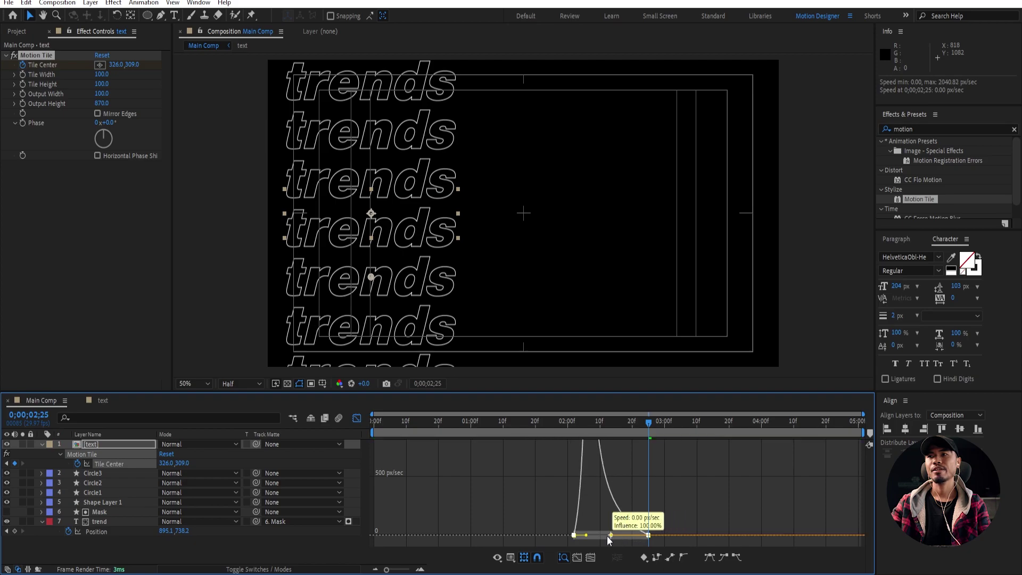
left_click(357, 418)
key("ctrl+z")
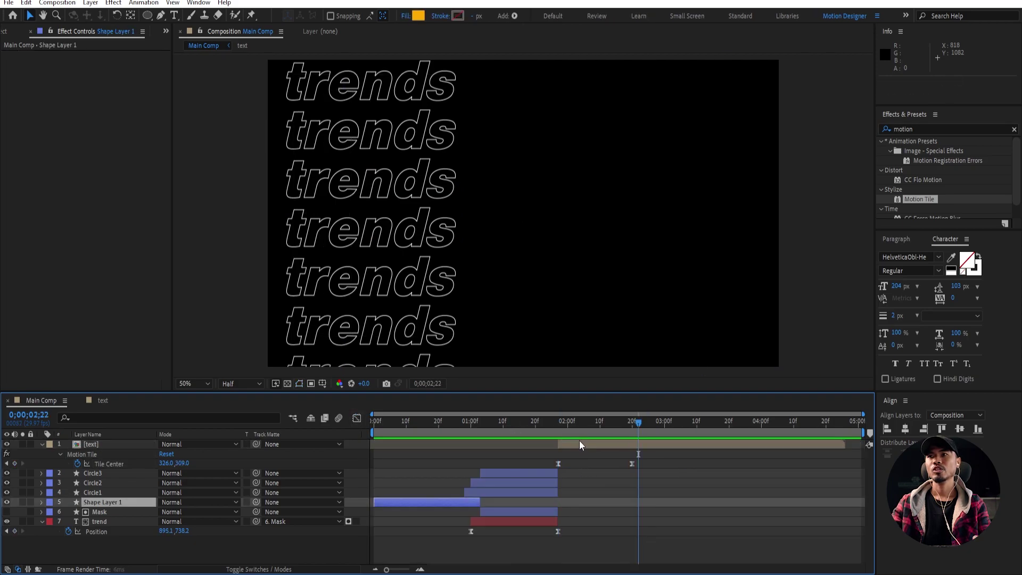
- Duplicate the text layer, centre the copy as a second column, and scale both down slightly
key("ctrl+d")
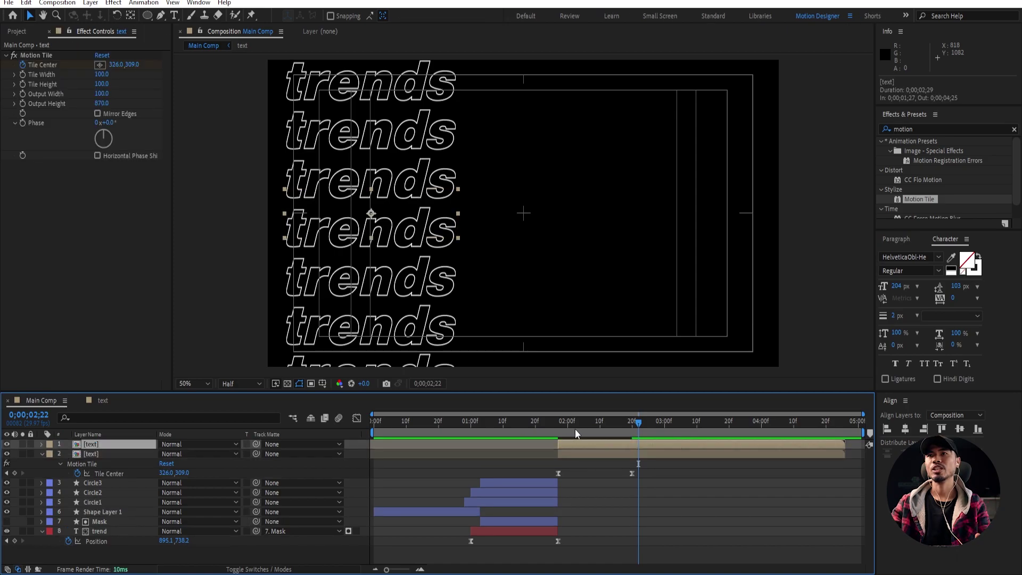
left_click(594, 421)
left_click_drag(454, 241, 640, 241)
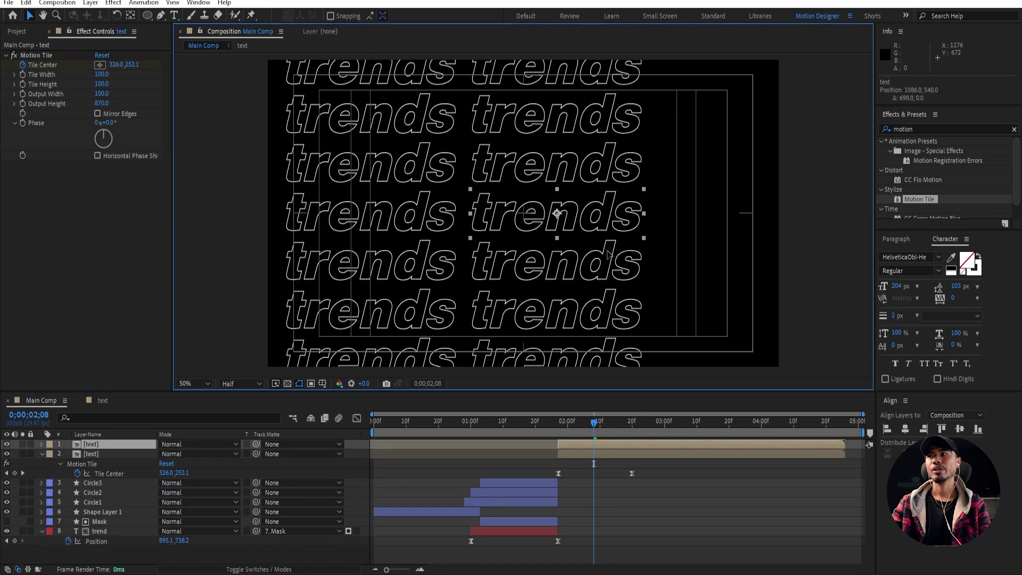
left_click(904, 431)
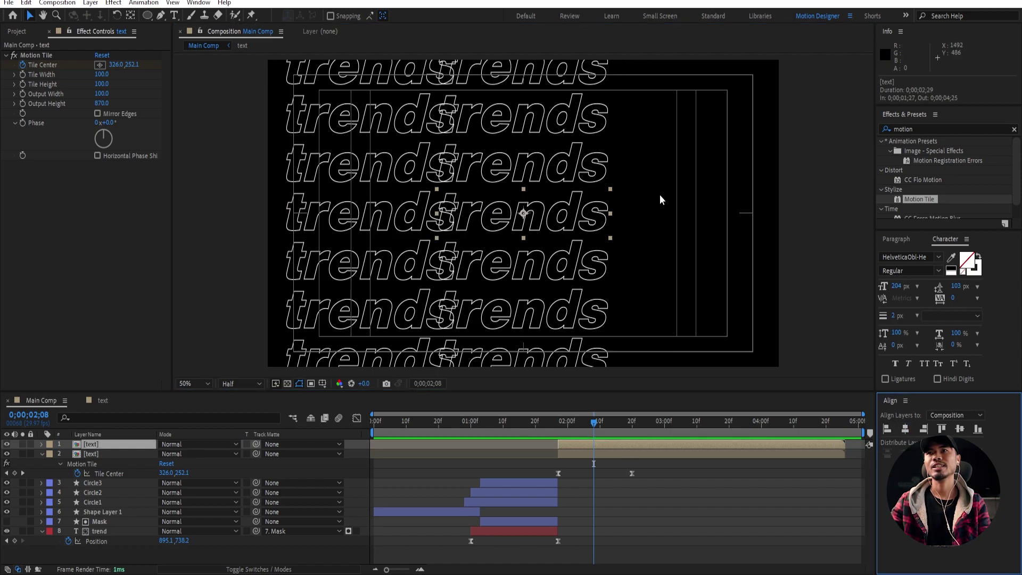
left_click(606, 442)
left_click(595, 454, "shift")
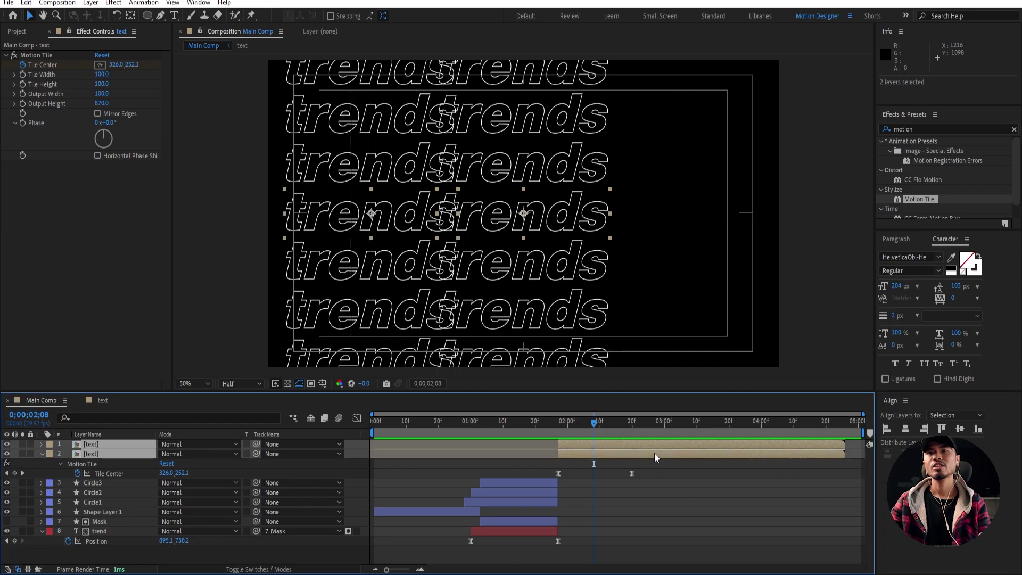
left_click_drag(611, 215, 597, 217)
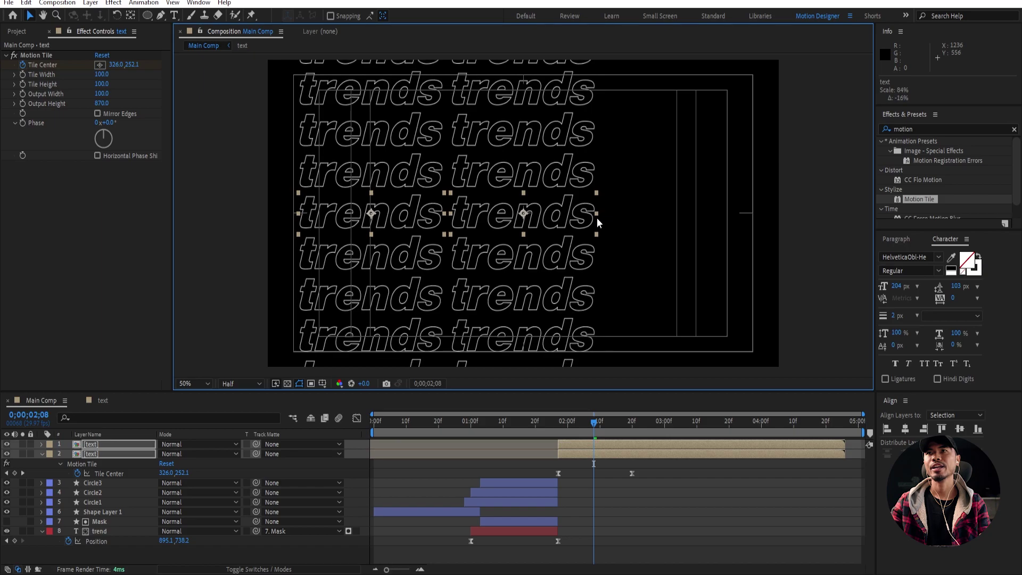
- Duplicate the second text layer and move the copy right into a third column
left_click(589, 445)
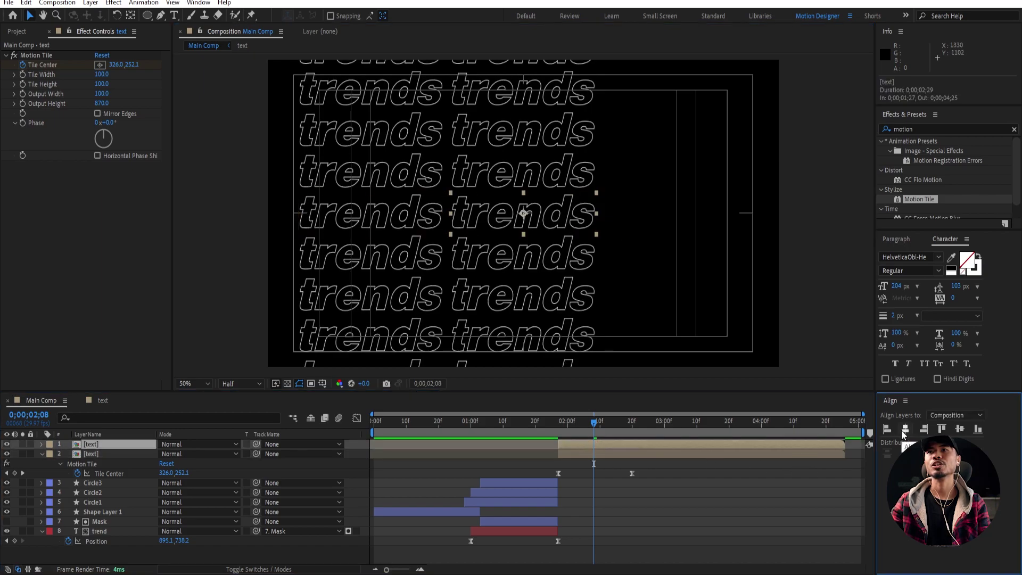
left_click(399, 296)
left_click(608, 458)
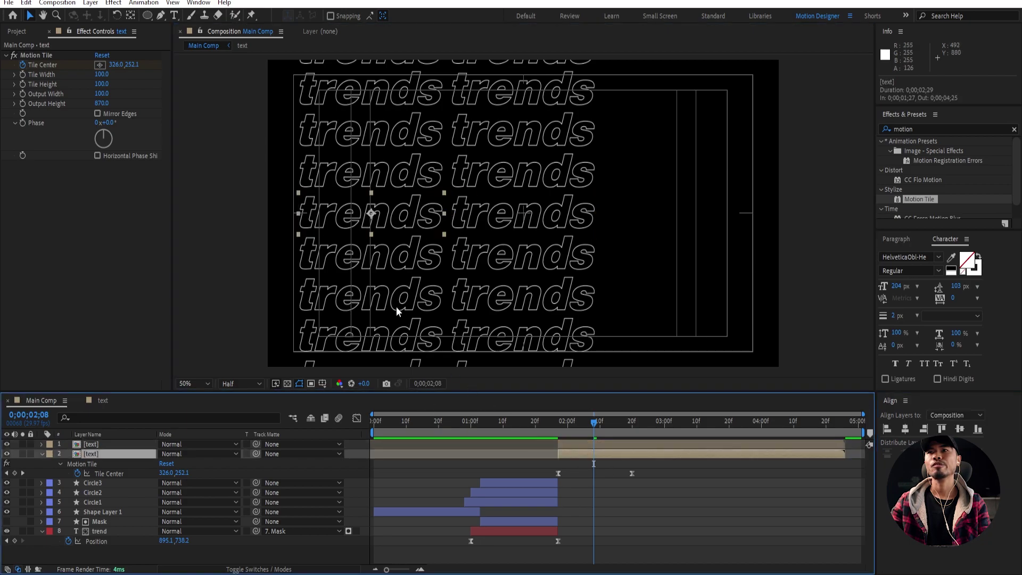
left_click(610, 454)
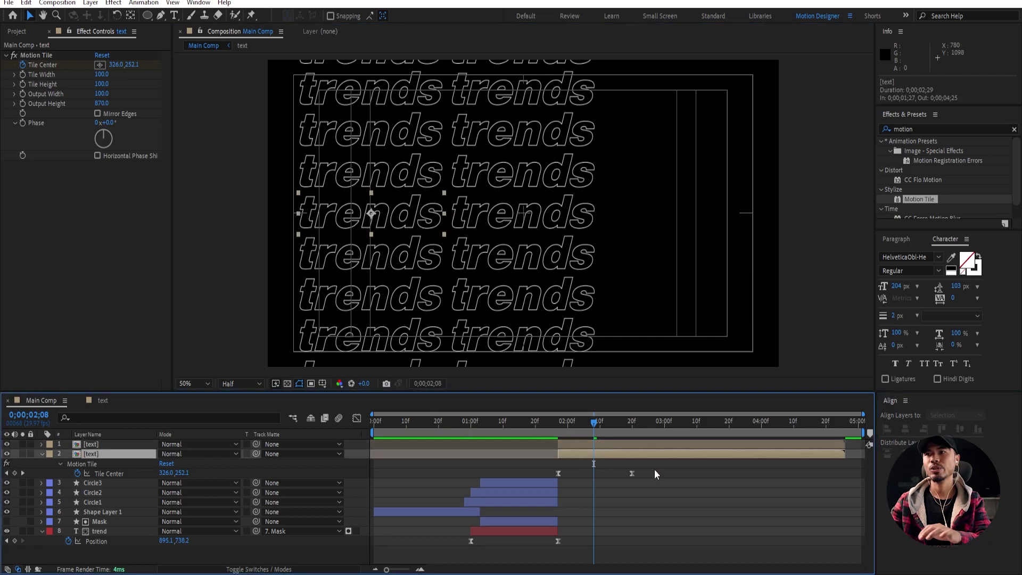
key("space")
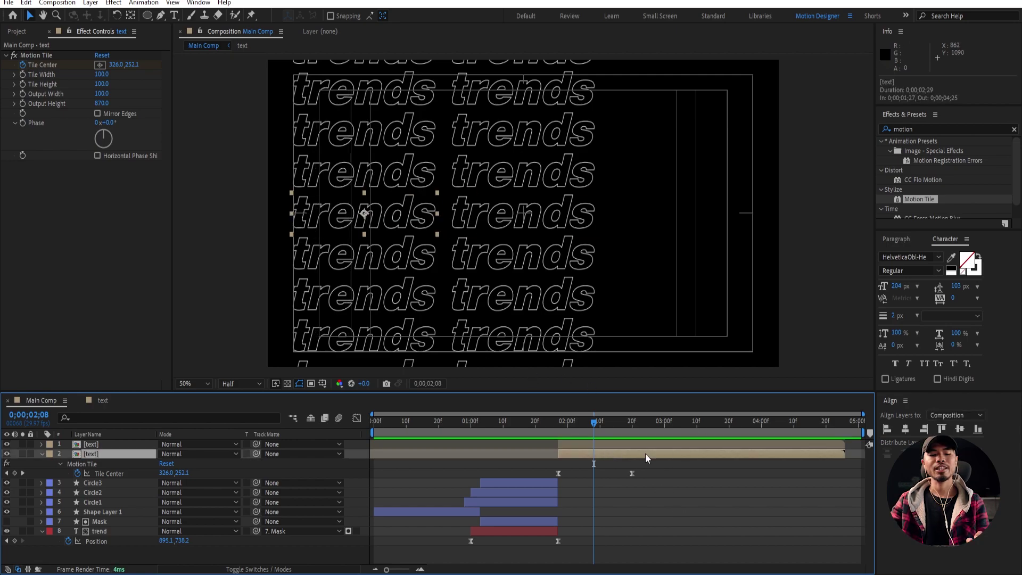
key("ctrl+d")
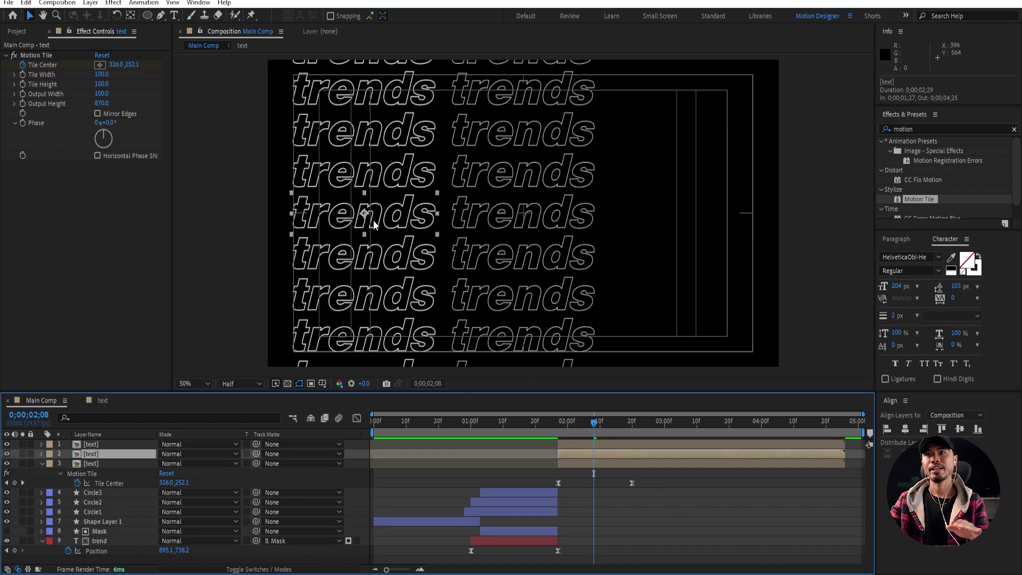
left_click_drag(393, 216, 705, 233)
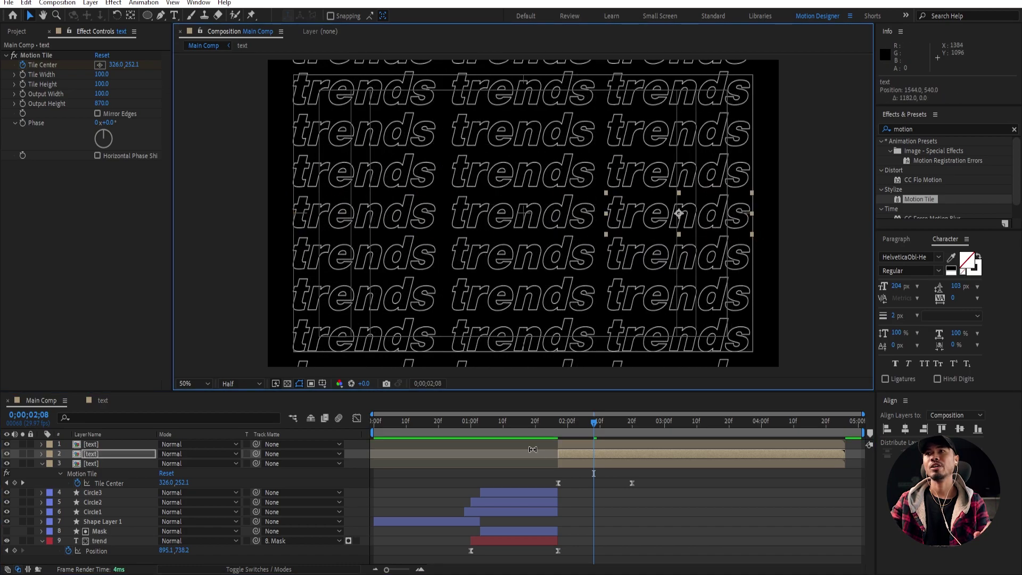
left_click_drag(541, 434, 593, 433)
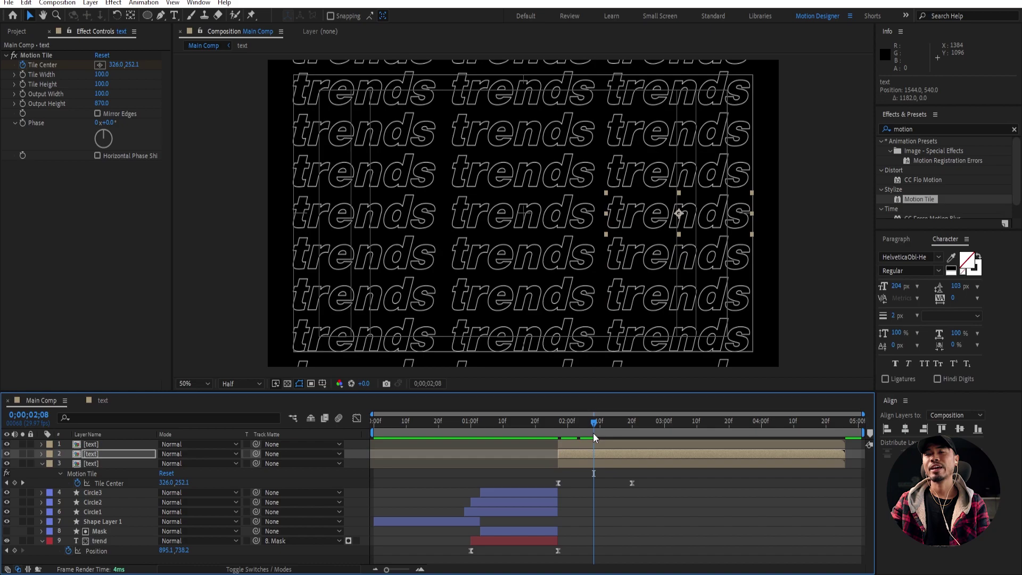
left_click(531, 204)
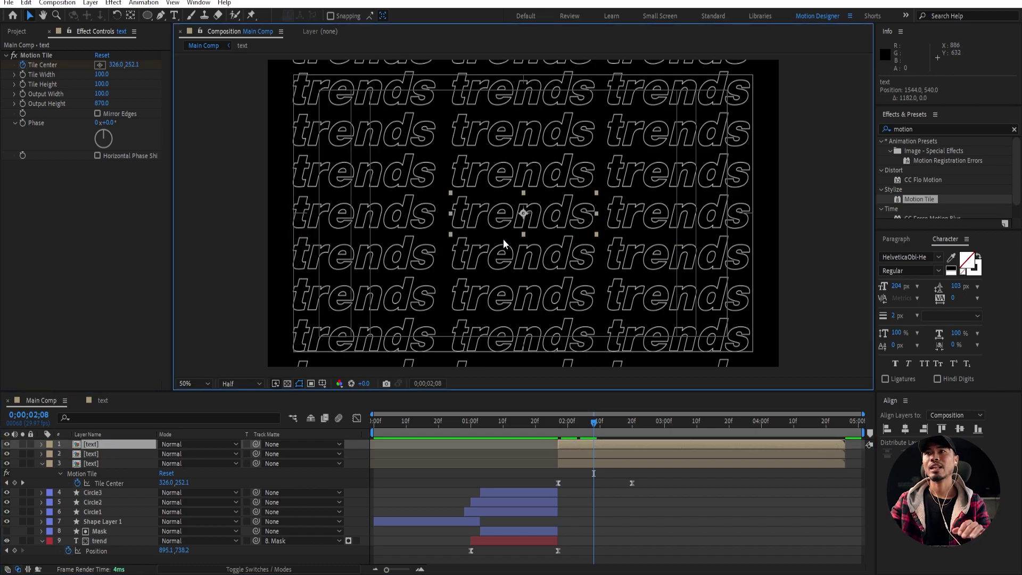
- Time-reverse layer 1's two Tile Center keyframes and preview the opposite-direction slide
key("u")
left_click_drag(662, 457, 559, 467)
right_click(558, 464)
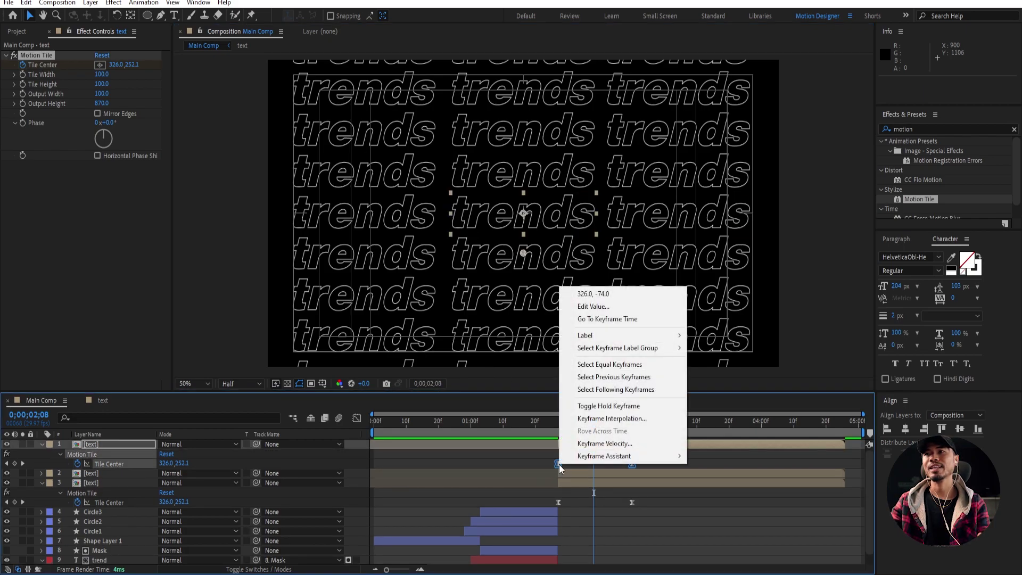
mouse_move(604, 455)
left_click(737, 569)
left_click_drag(544, 423, 641, 447)
left_click(542, 423)
key("space")
- Easy Ease the reversed keyframes, shape the speed graph to start fast, and preview
left_click_drag(678, 459, 542, 471)
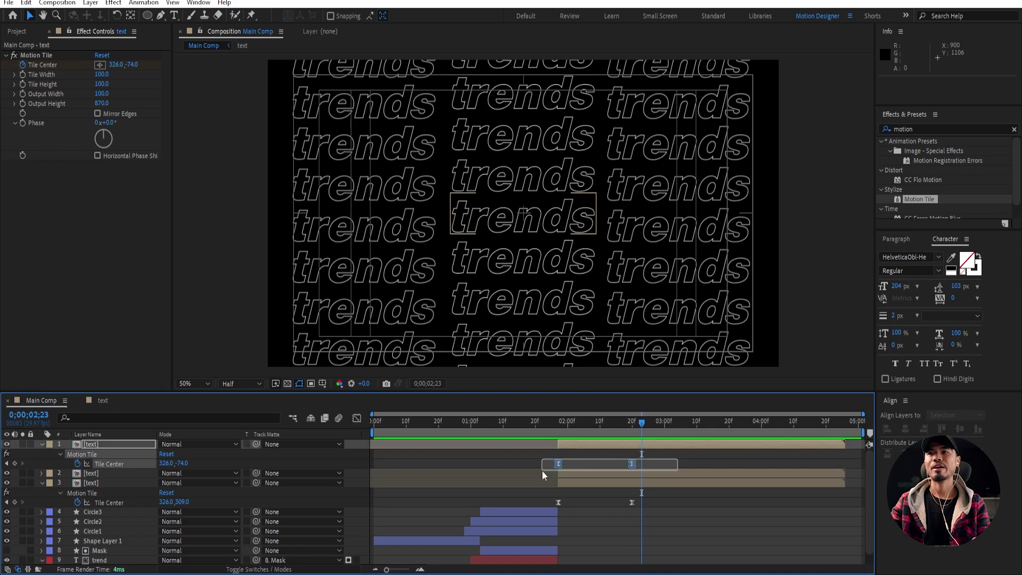
left_click(356, 418)
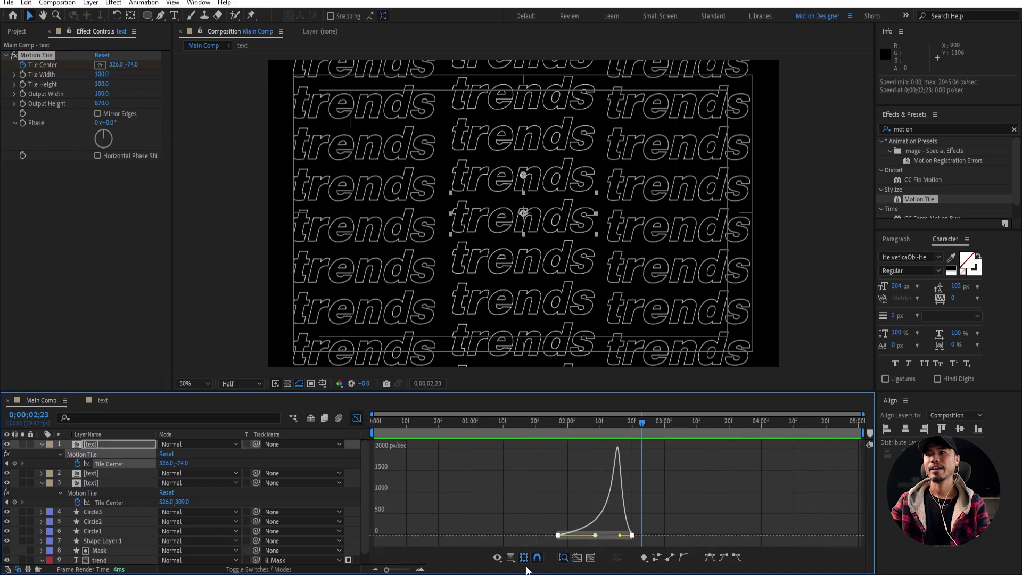
left_click(710, 557)
left_click_drag(618, 529, 589, 536)
left_click(356, 418)
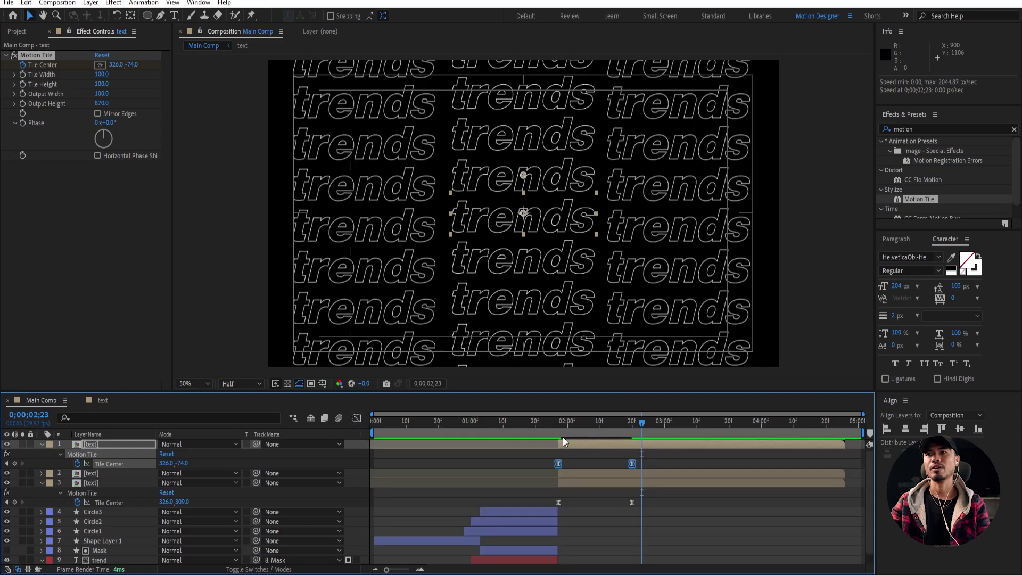
left_click(504, 425)
key("space")
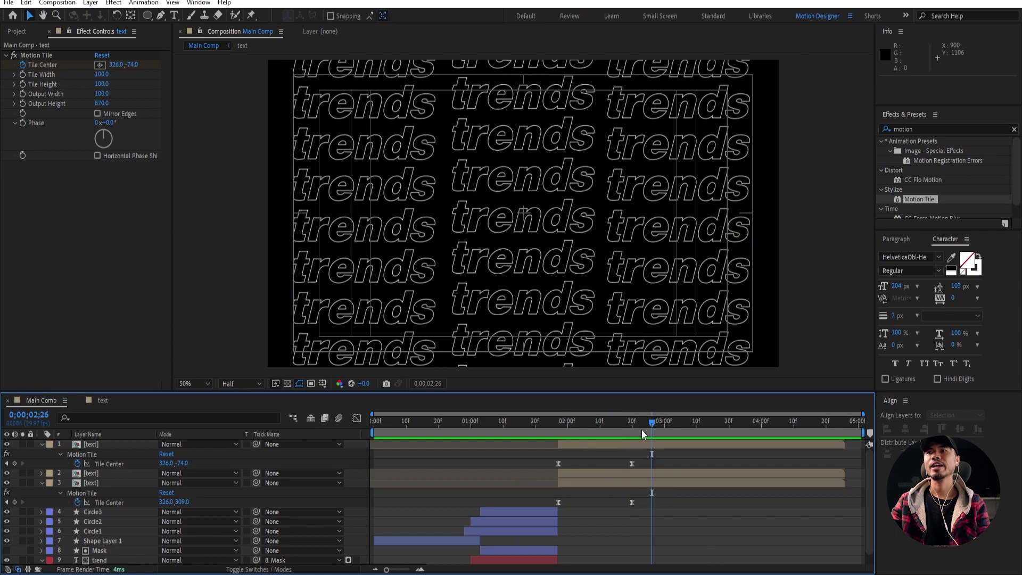
mouse_move(504, 423)
left_mouse_down()
mouse_move(469, 429)
mouse_move(494, 438)
left_mouse_up()
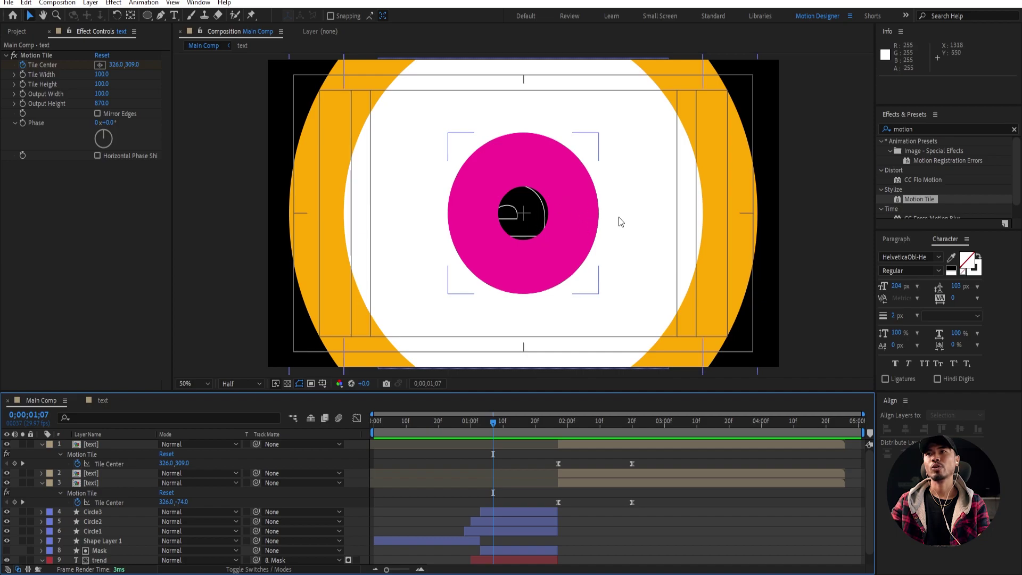
left_click(584, 426)
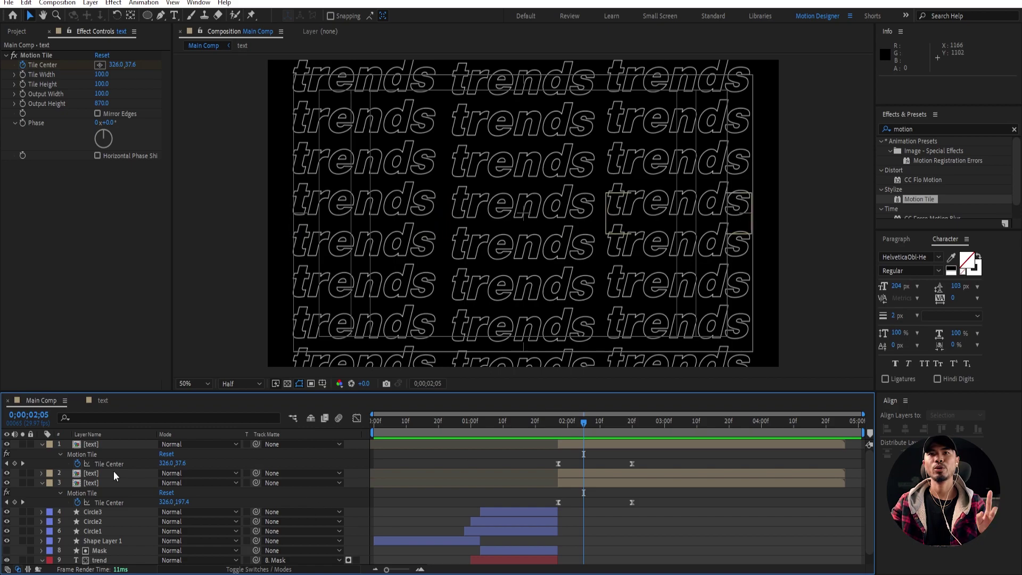
left_click(42, 446)
- Draw a pink ellipse as a new shape layer in the composition
key("u")
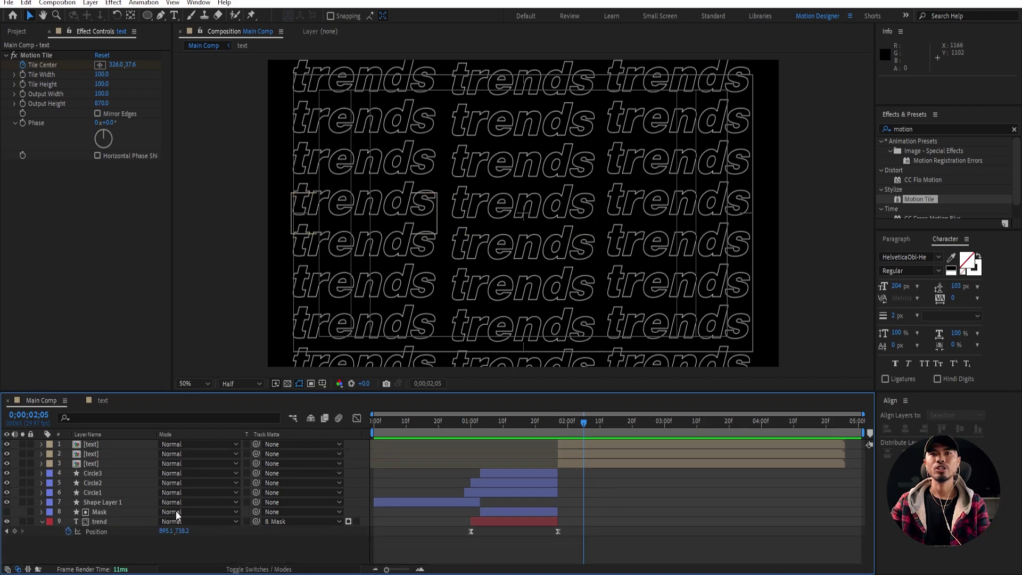
left_click(145, 17)
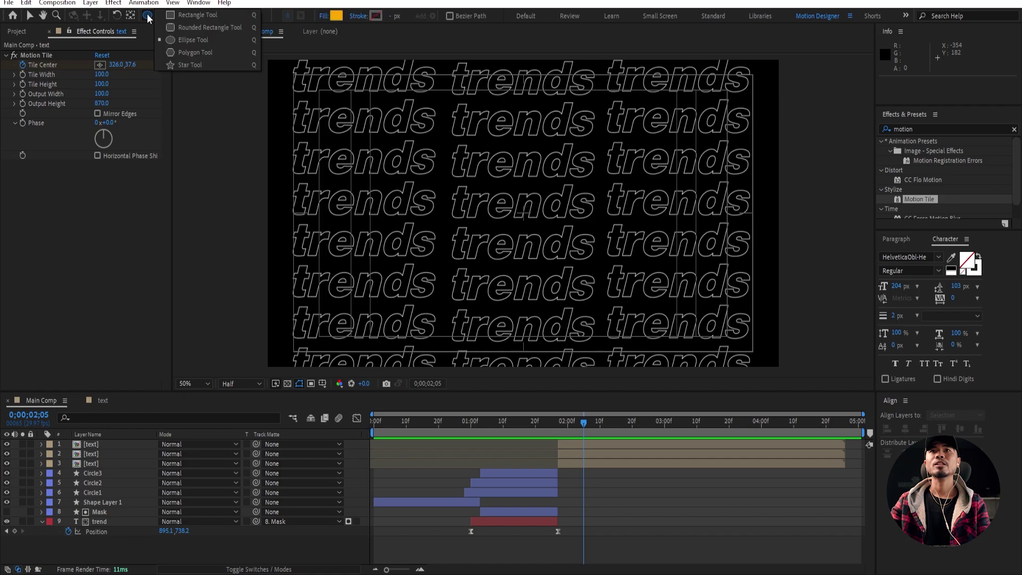
left_click(223, 40)
left_click(383, 144)
mouse_move(382, 144)
left_mouse_down()
mouse_move(426, 194)
mouse_move(418, 175)
mouse_move(421, 185)
left_mouse_up()
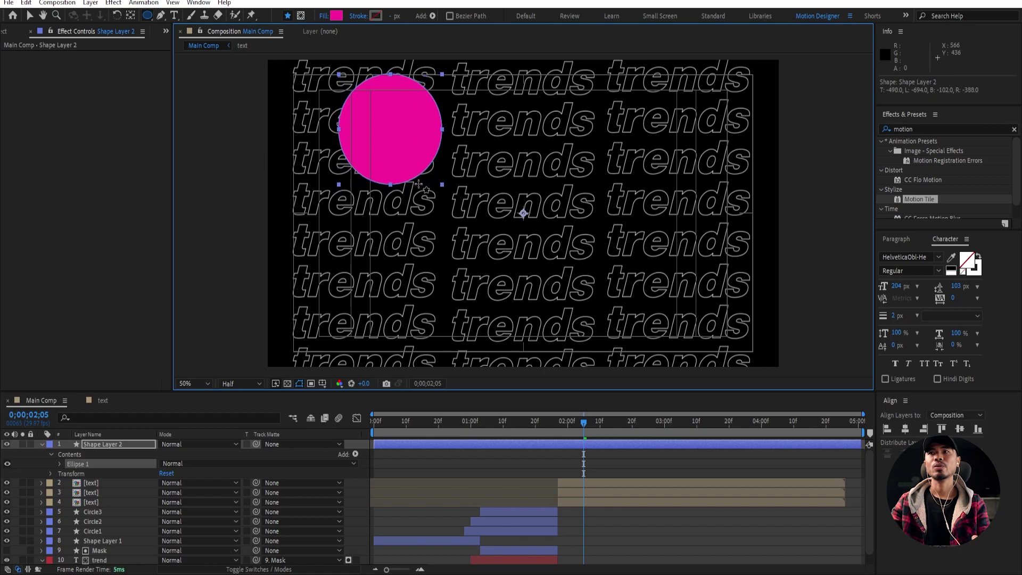
- Centre the circle's anchor point and trim its layer to start at 0;00;01;27
left_click(91, 2)
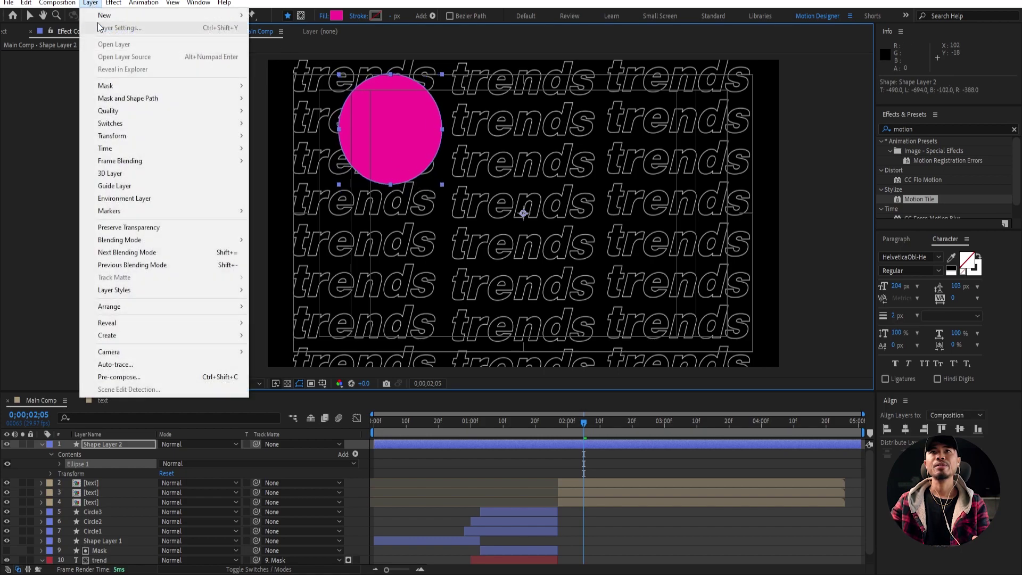
mouse_move(193, 138)
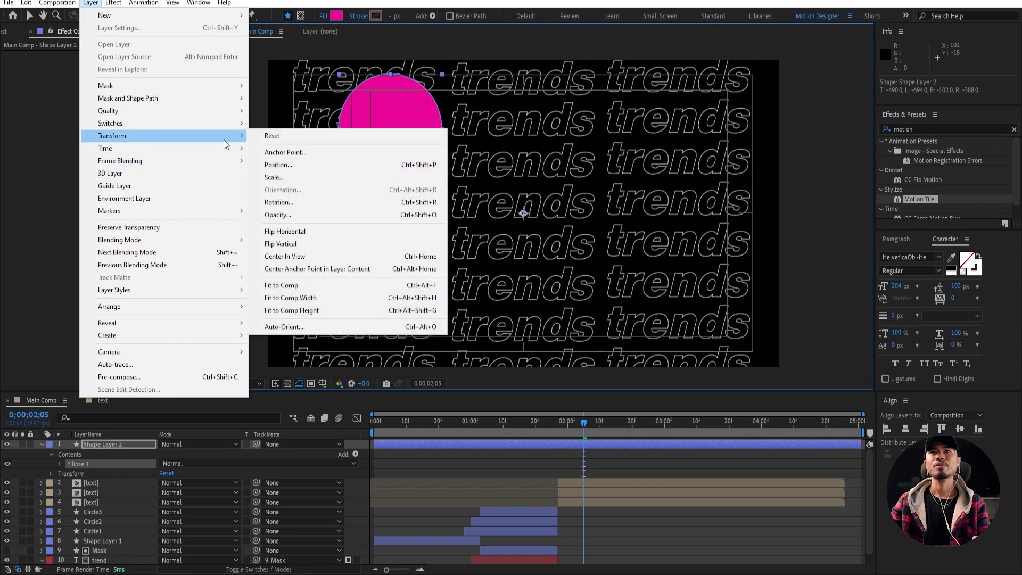
left_click(332, 269)
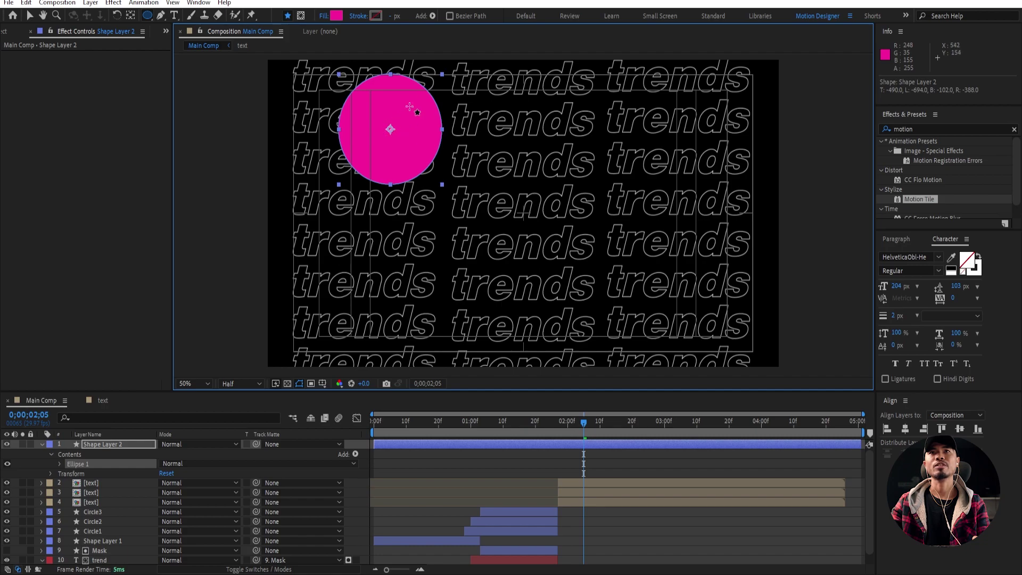
left_click(30, 15)
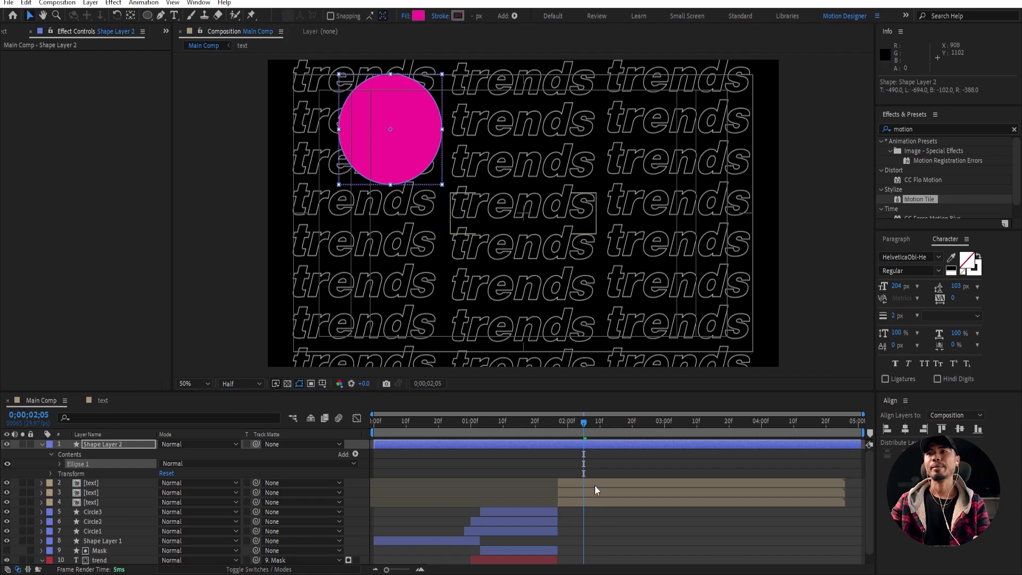
left_click_drag(550, 428, 559, 427)
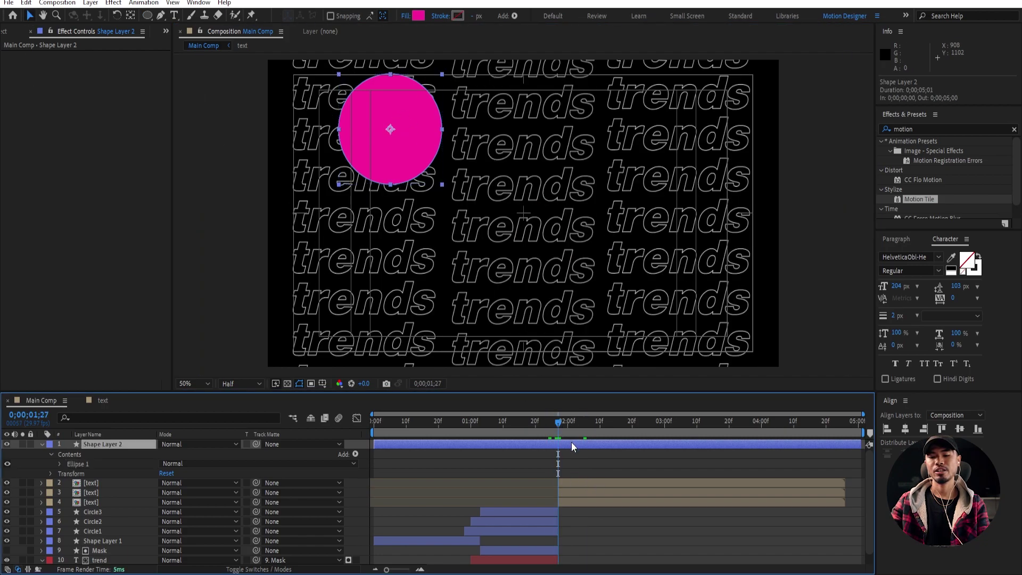
key("alt+bracketleft")
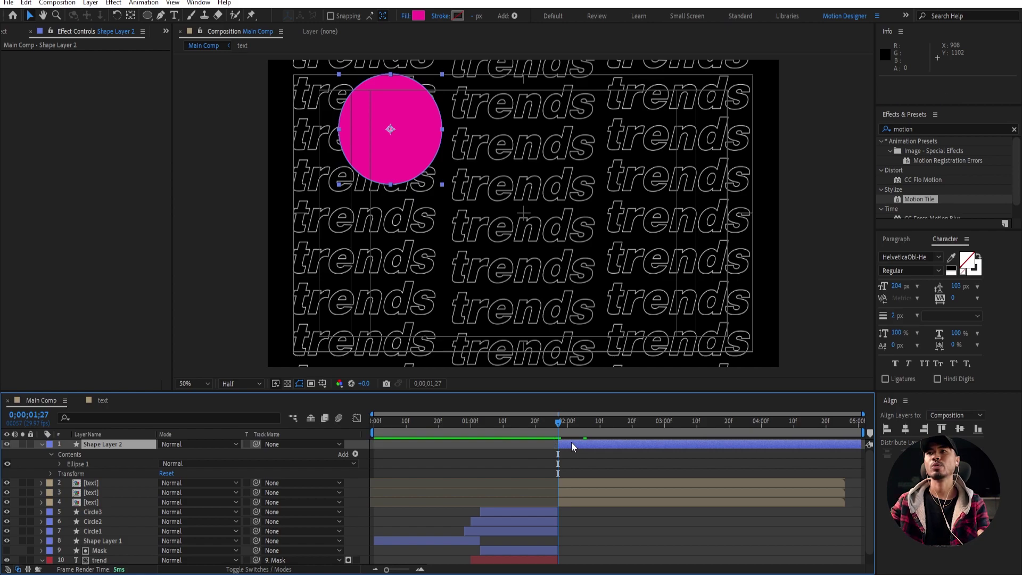
- Keyframe the circle's Scale from about 60% at 1;27 to 100% at 2;22
key("s")
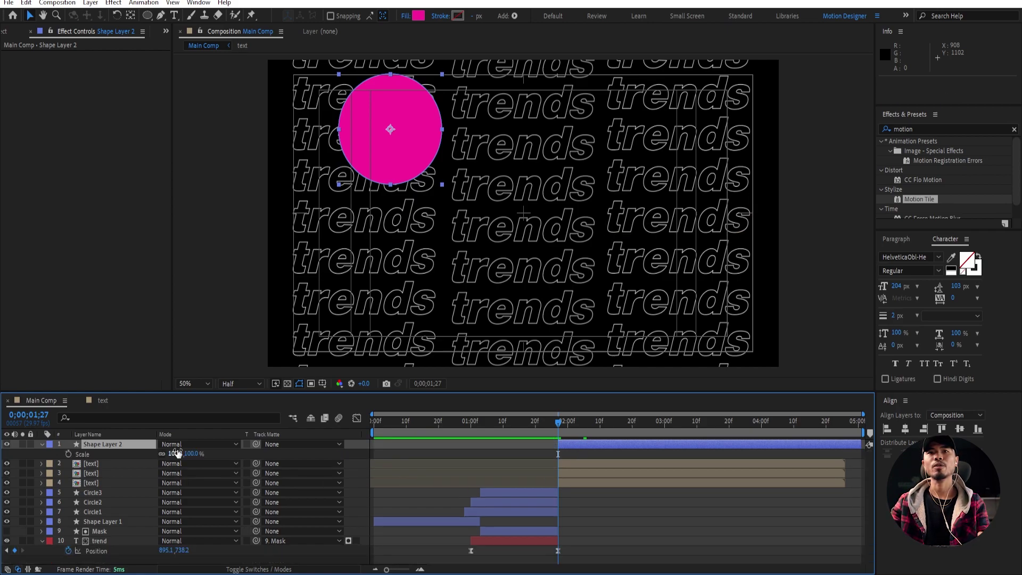
left_click(68, 454)
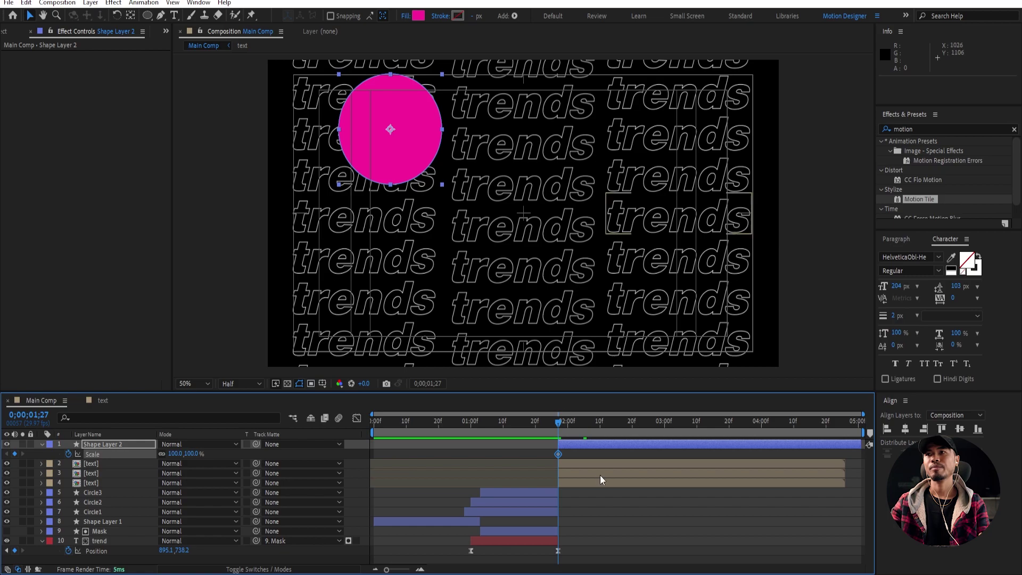
key("ctrl+z")
left_click_drag(557, 424, 639, 436)
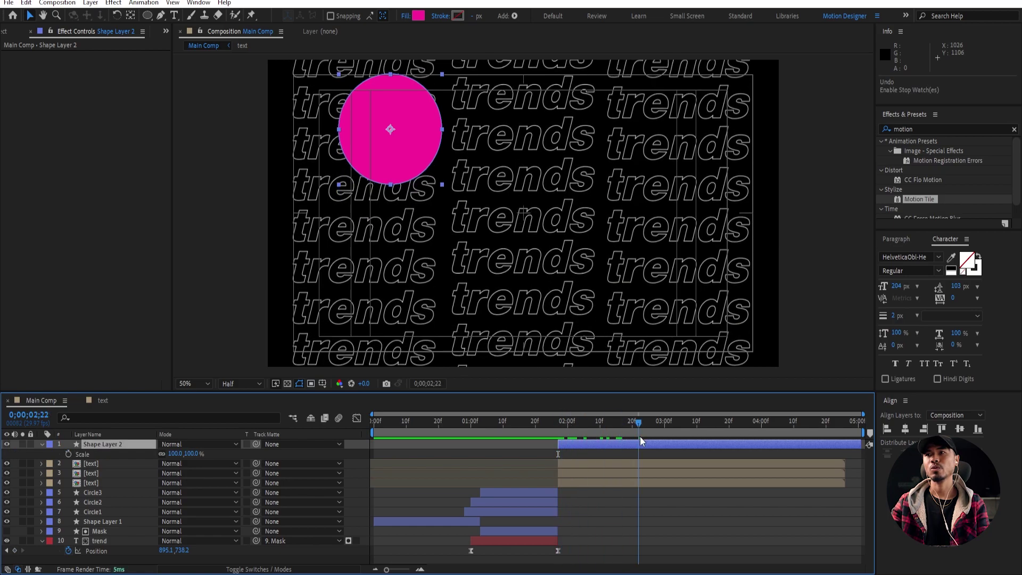
left_click(68, 453)
left_click_drag(621, 426, 558, 433)
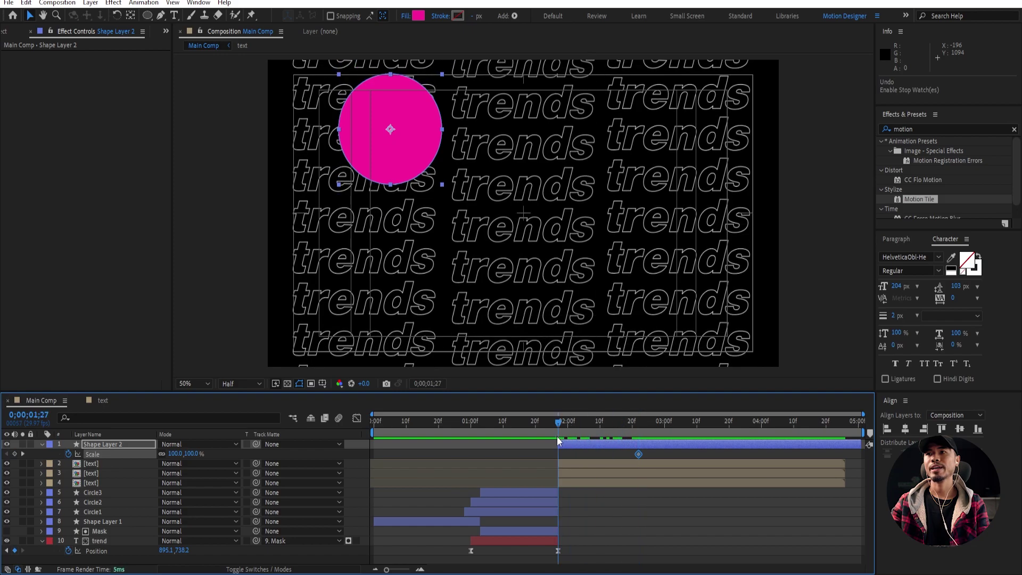
left_click_drag(442, 184, 421, 163)
- Easy Ease both Scale keyframes, make the speed peak early, and preview from 1;14
left_click_drag(648, 453, 523, 464)
key("F9")
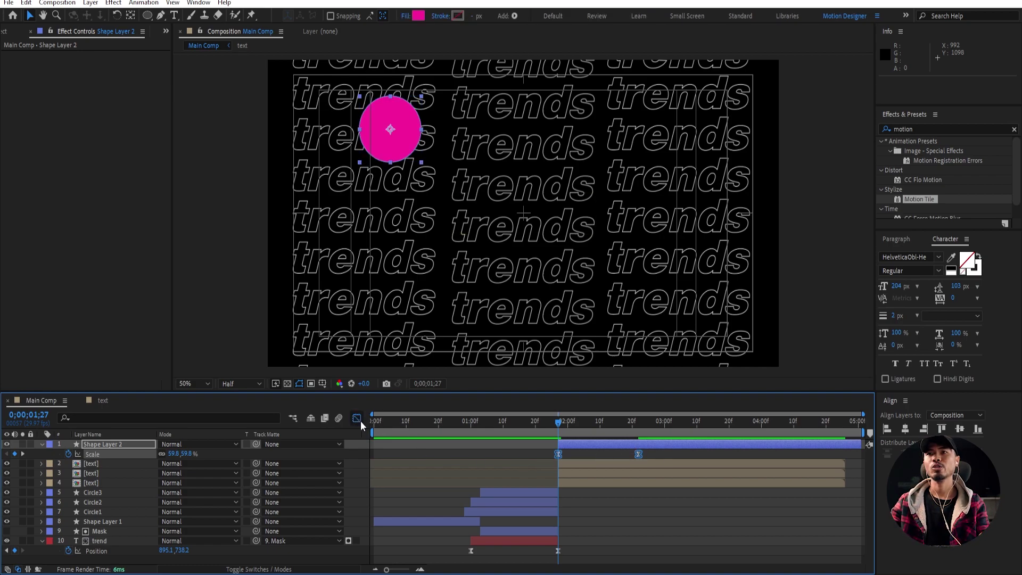
left_click(357, 418)
left_click_drag(626, 535, 598, 537)
left_click(357, 418)
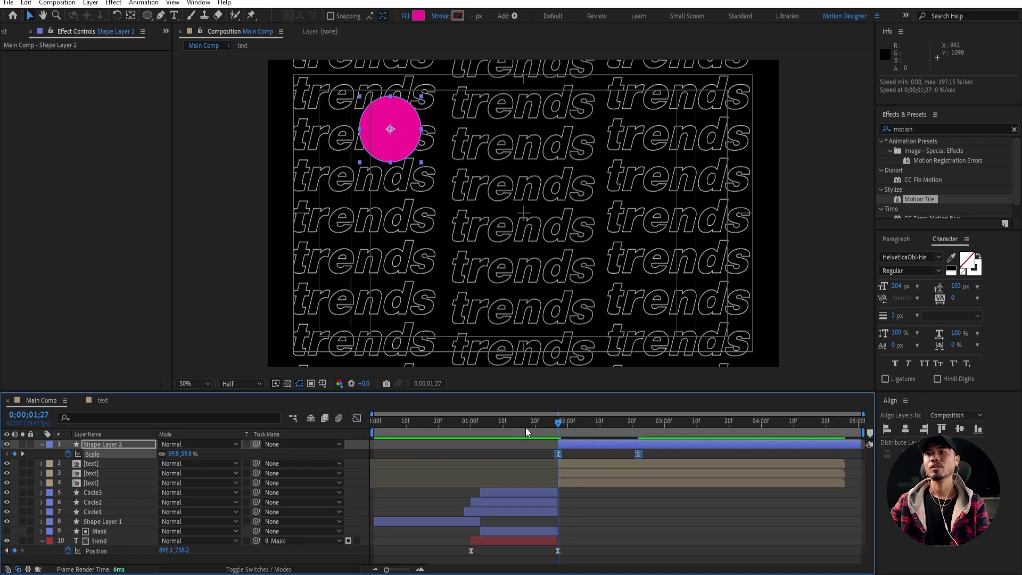
left_click(516, 420)
key("space")
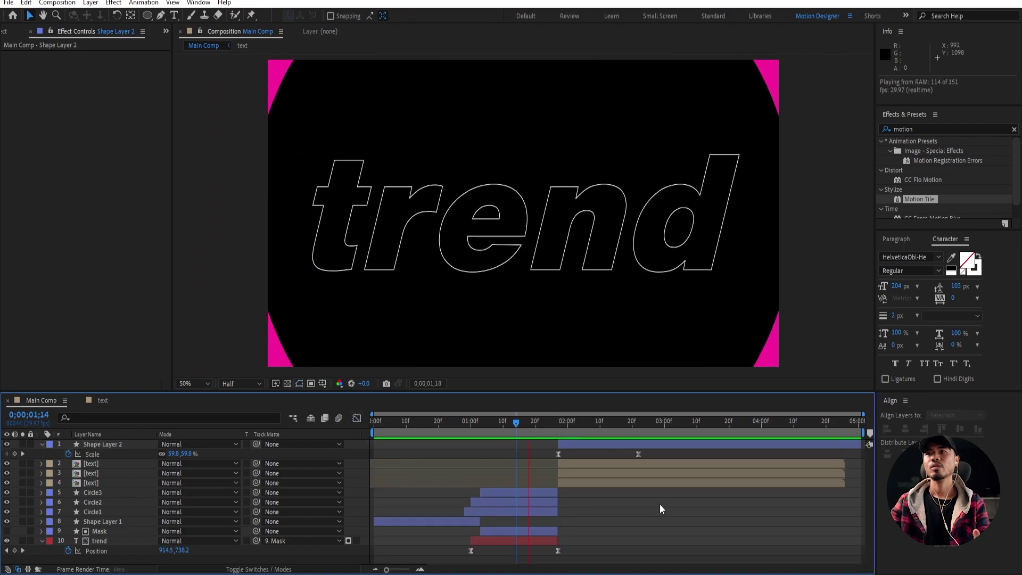
left_click(568, 442)
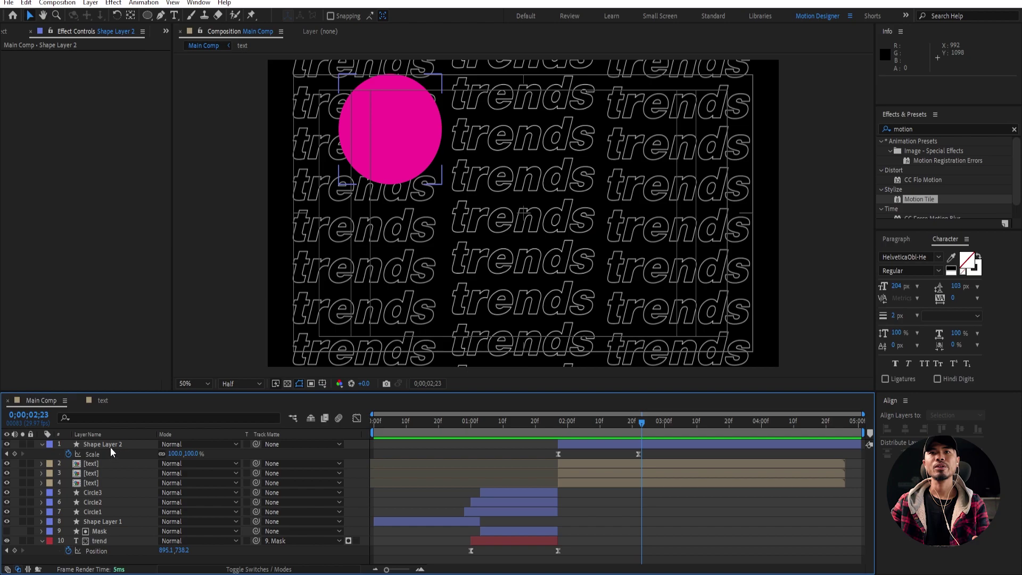
- Duplicate the pink circle below the text layers and place the copy at lower right
left_click_drag(57, 446, 125, 474)
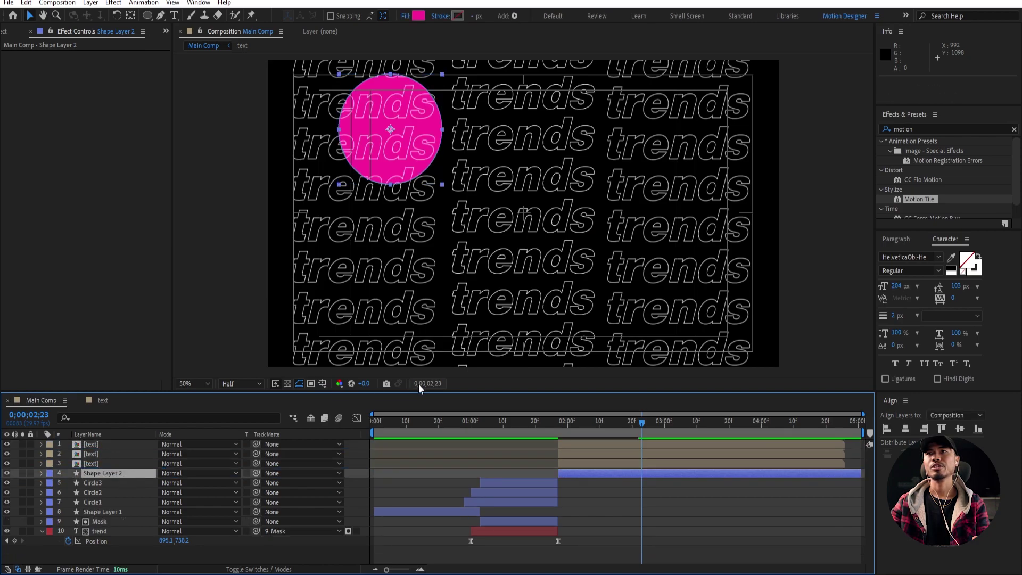
key("ctrl+d")
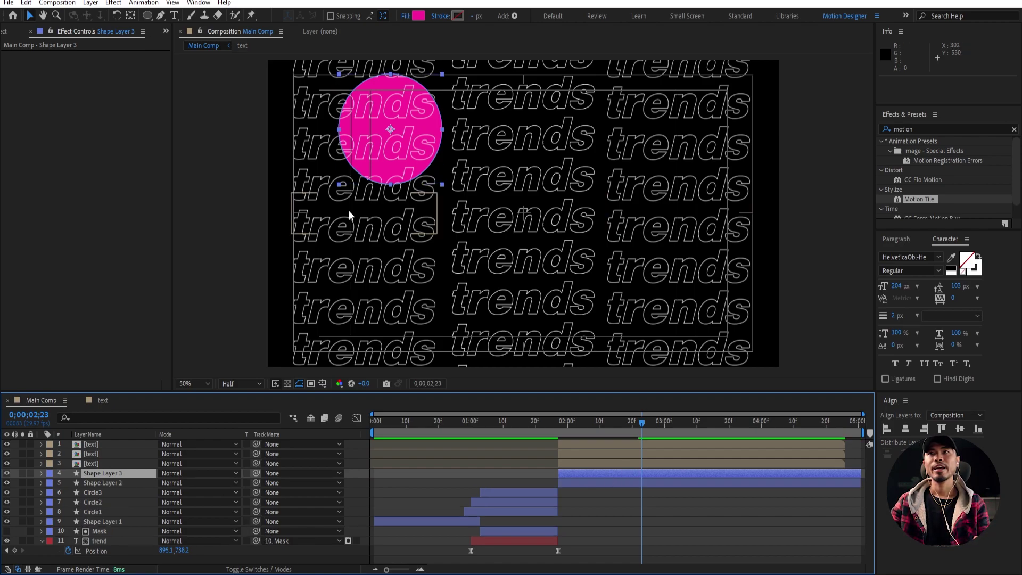
left_click_drag(416, 170, 653, 331)
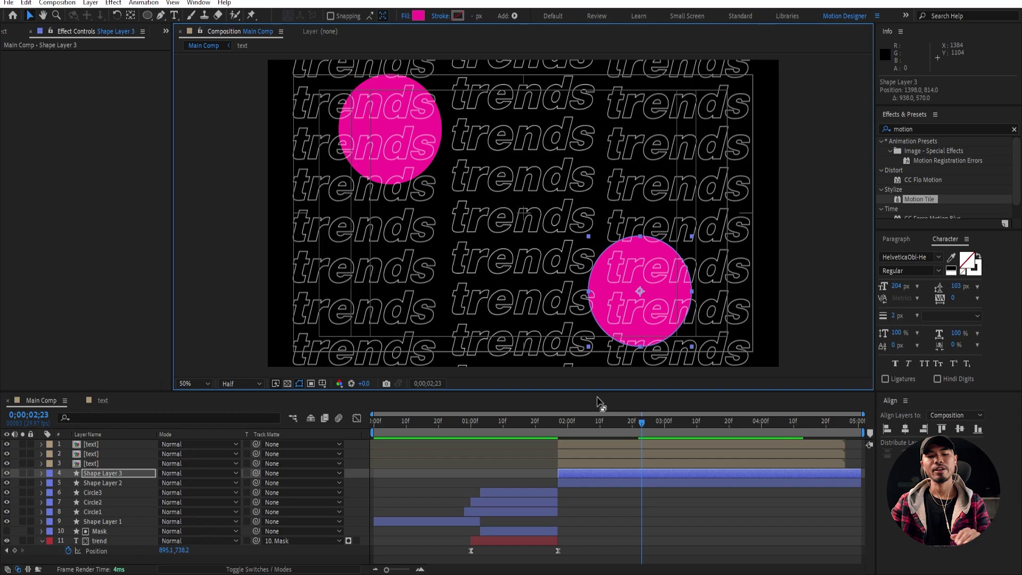
left_click_drag(105, 473, 113, 459)
left_click_drag(679, 323, 658, 322)
left_click_drag(116, 462, 120, 449)
left_click_drag(652, 306, 622, 303)
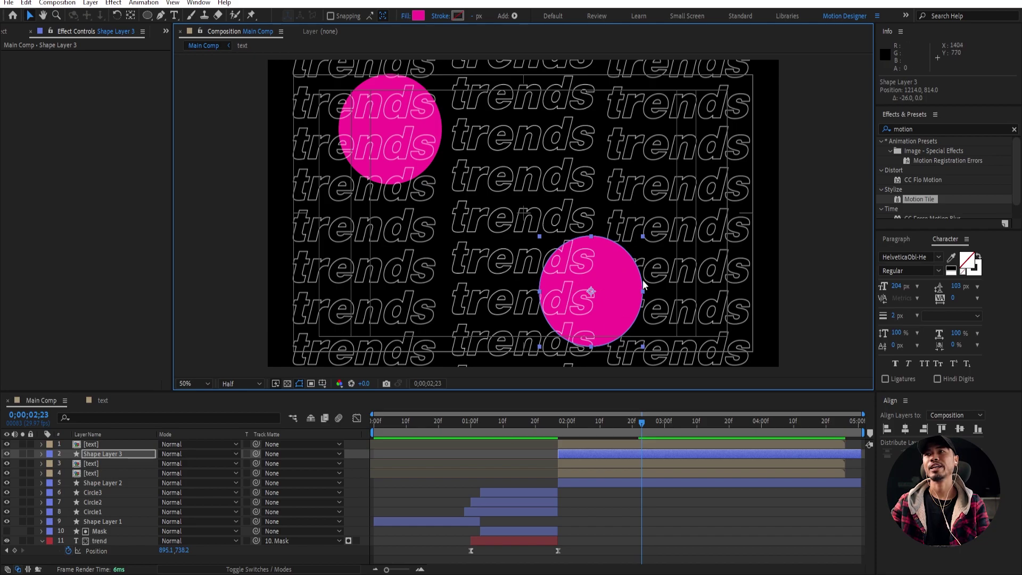
- Offset Shape Layer 3 so it starts at 0;00;02;03
key("u")
left_click_drag(565, 420, 609, 455)
left_click_drag(560, 432, 590, 432)
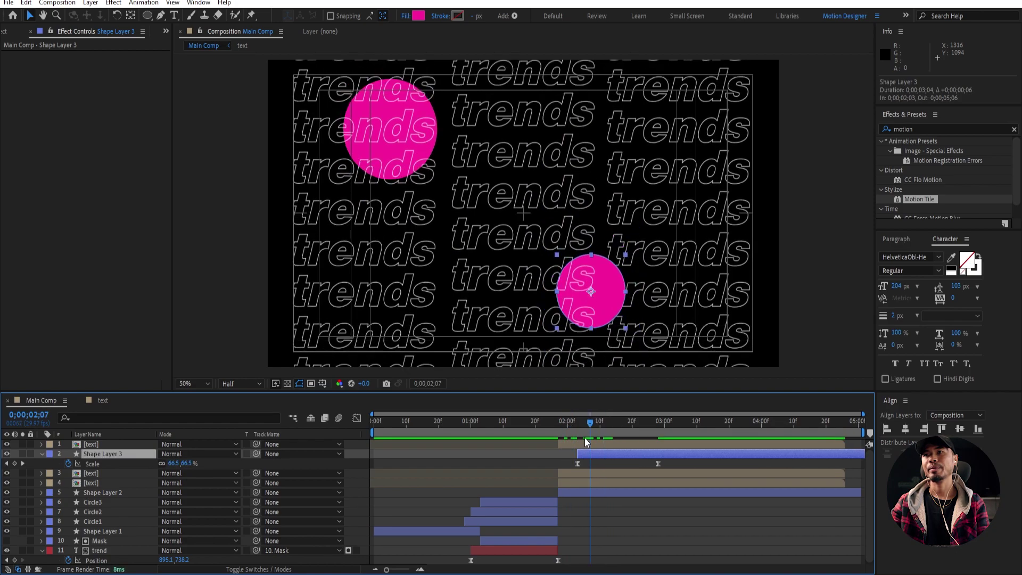
key("j")
- Scale the copy from 54% at 2;03 to about 123% at 2;28, and set its fill to white
left_click(624, 327)
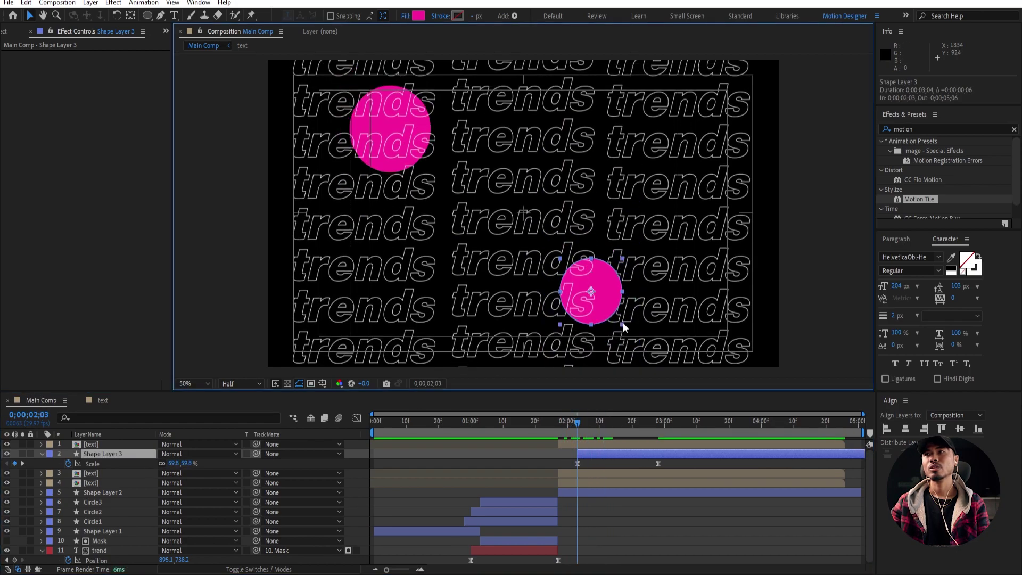
left_click_drag(623, 323, 620, 318)
left_click_drag(586, 424, 653, 436)
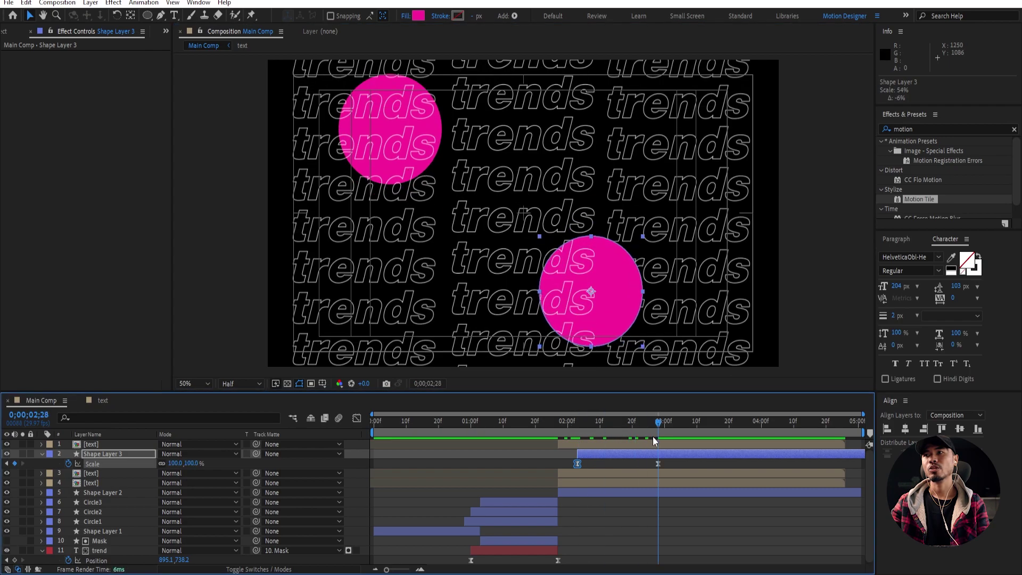
left_click_drag(642, 347, 651, 357)
left_click_drag(624, 317, 630, 314)
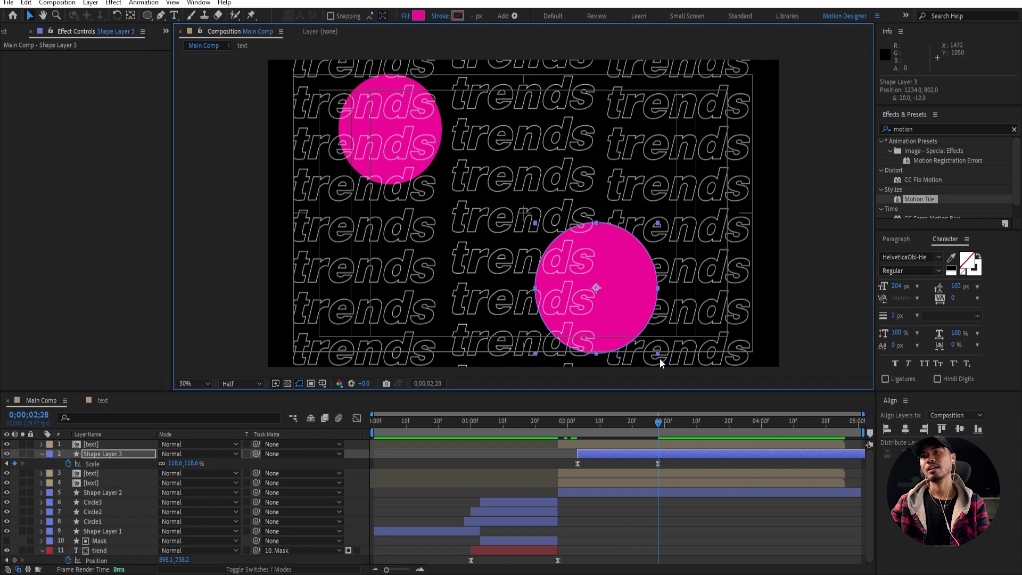
left_click_drag(657, 356, 660, 355)
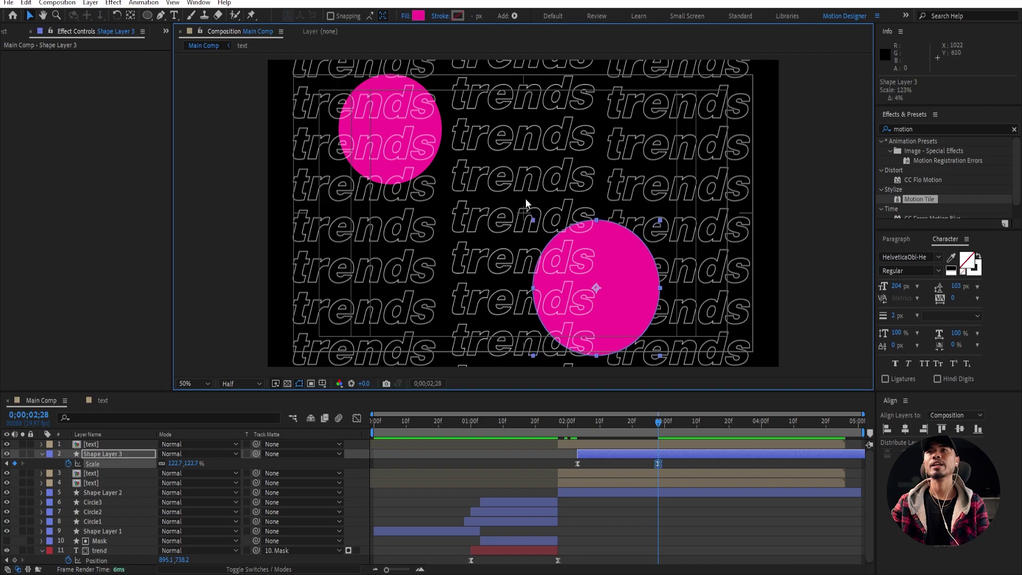
left_click(418, 15)
left_click_drag(268, 301, 225, 279)
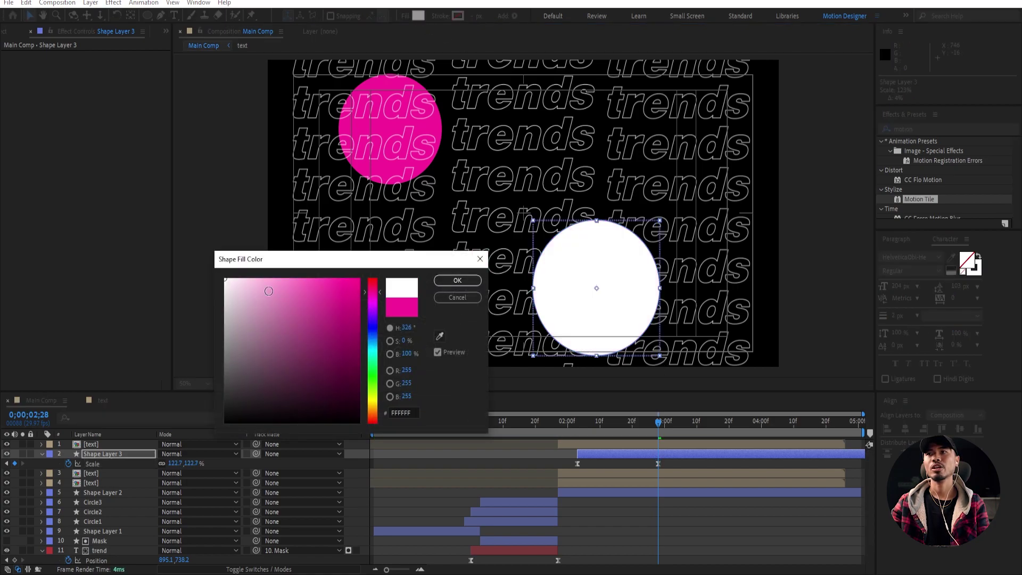
- Fill the second circle bright yellow-green and preview the animation
left_click(375, 394)
left_click_drag(300, 297, 314, 293)
left_click(457, 280)
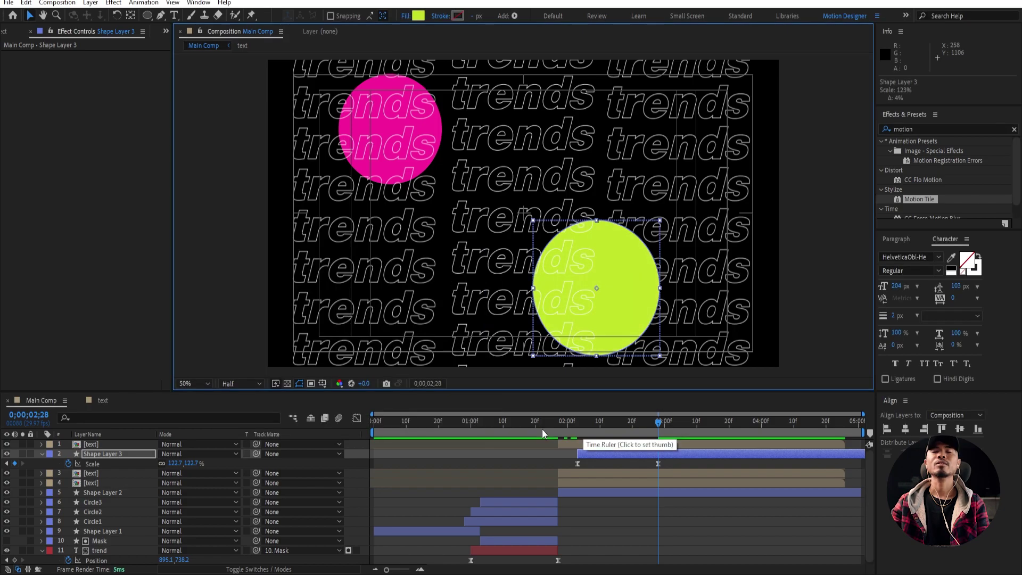
key("space")
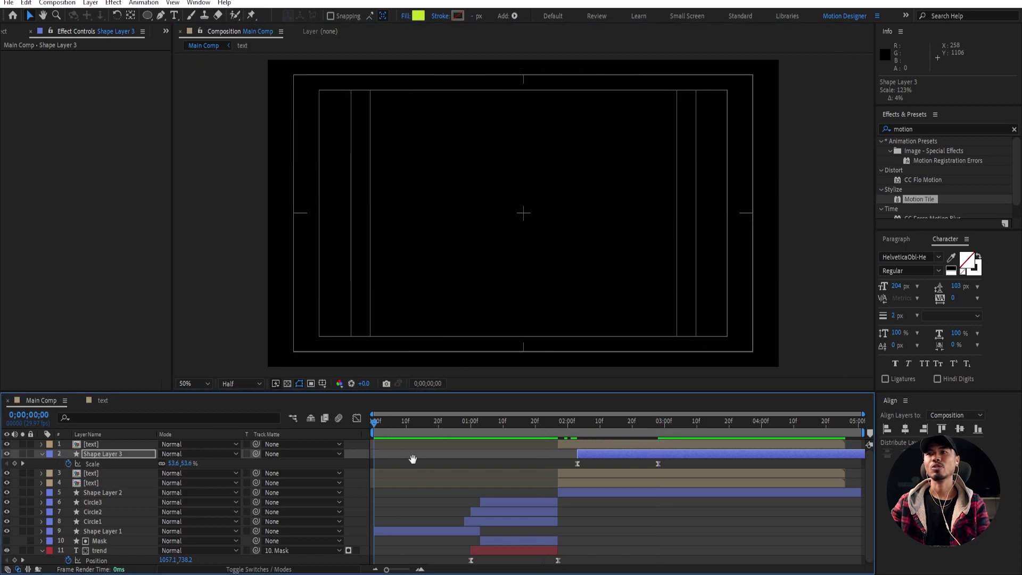
left_click(42, 453)
- At 0;00;01;08, start a new Pen-drawn shape with a first point near the comp's centre
left_click_drag(411, 426, 497, 424)
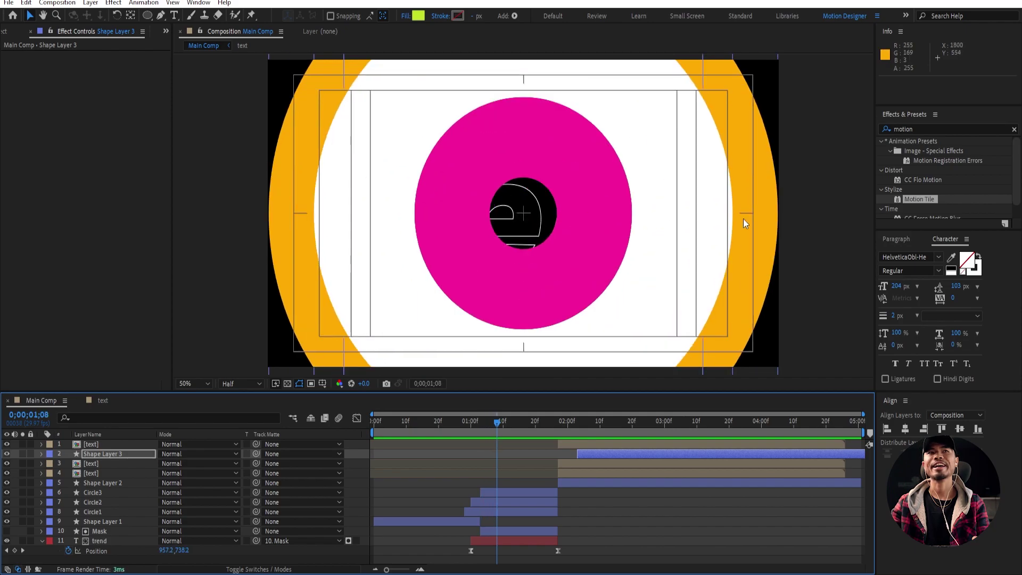
left_click(627, 520)
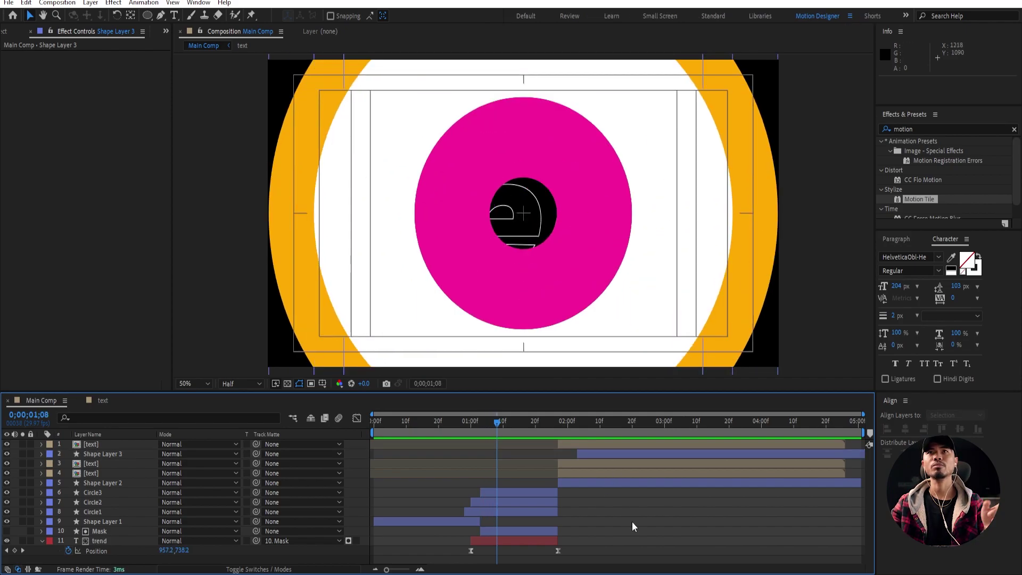
key("g")
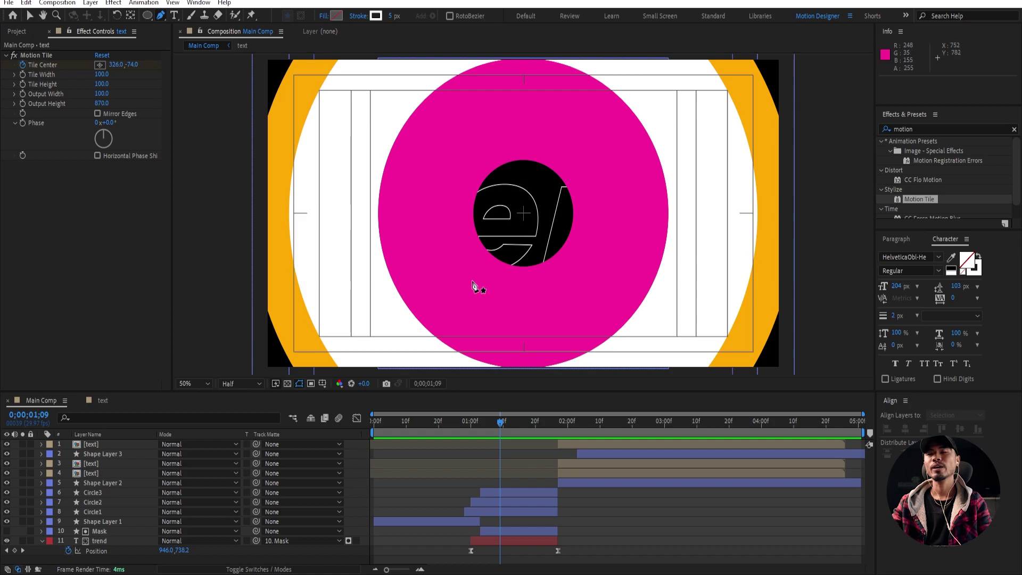
scroll(525, 216, "up", 4)
left_click(525, 216)
scroll(594, 267, "up", 2)
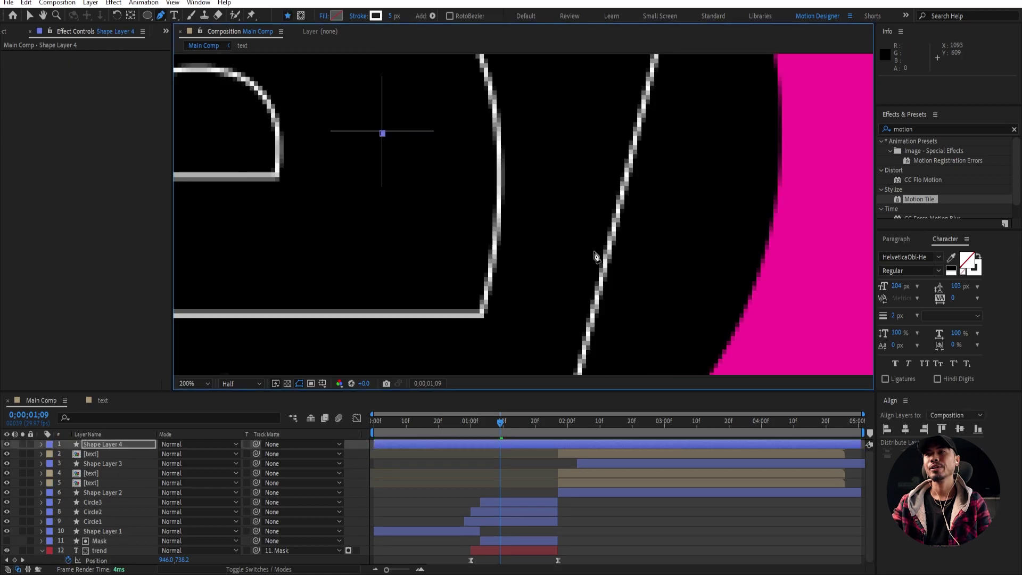
scroll(596, 258, "down", 4)
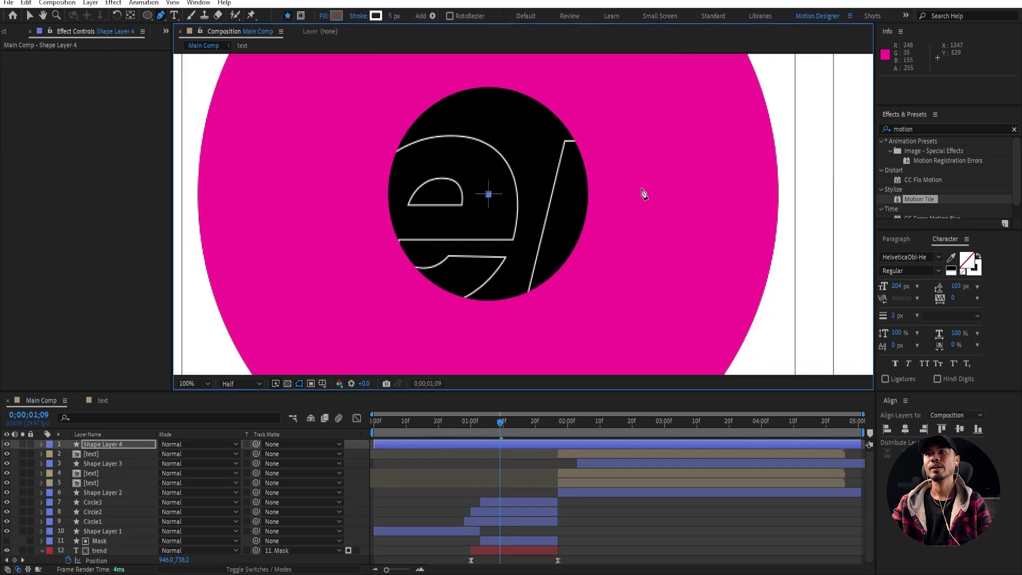
- End a horizontal line right of centre, add Trim Paths with End 0%, and keyframe Start
left_click(788, 194)
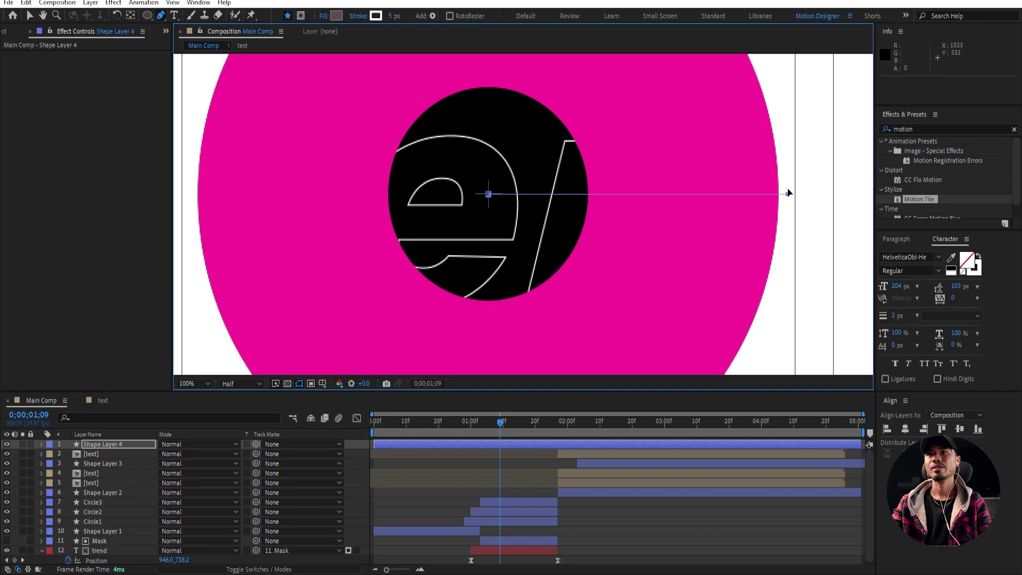
left_click(40, 445)
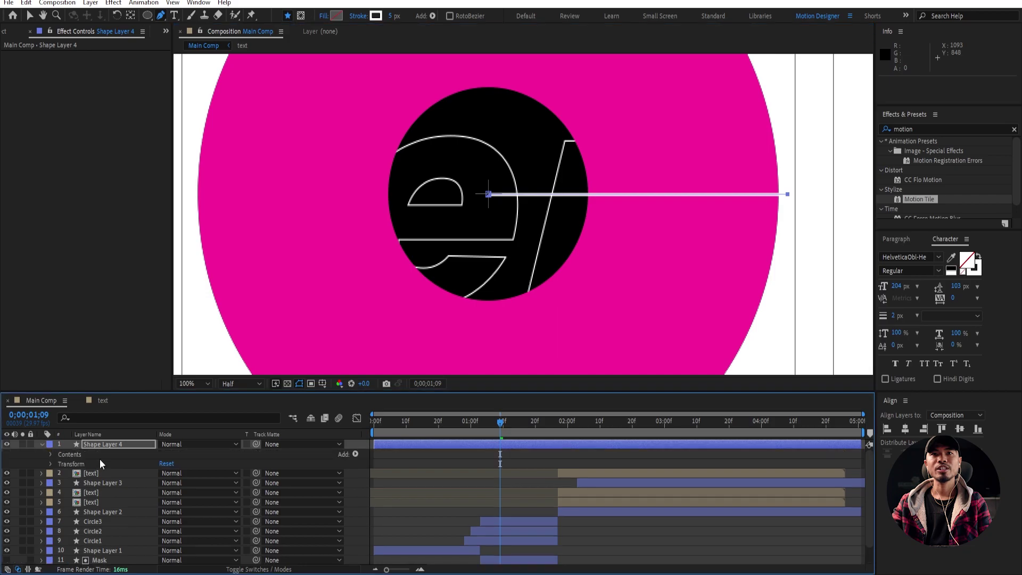
left_click(356, 454)
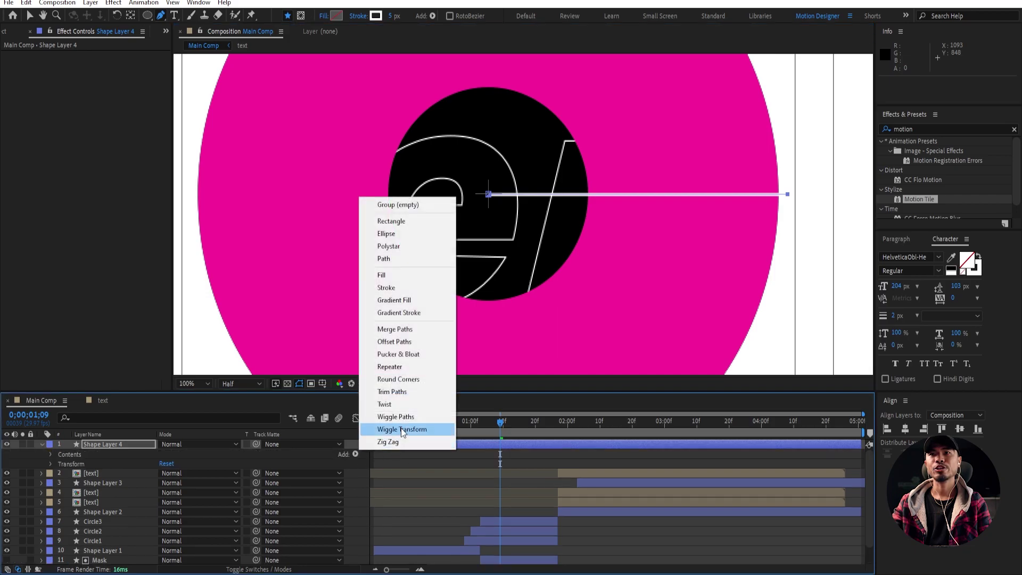
left_click(411, 395)
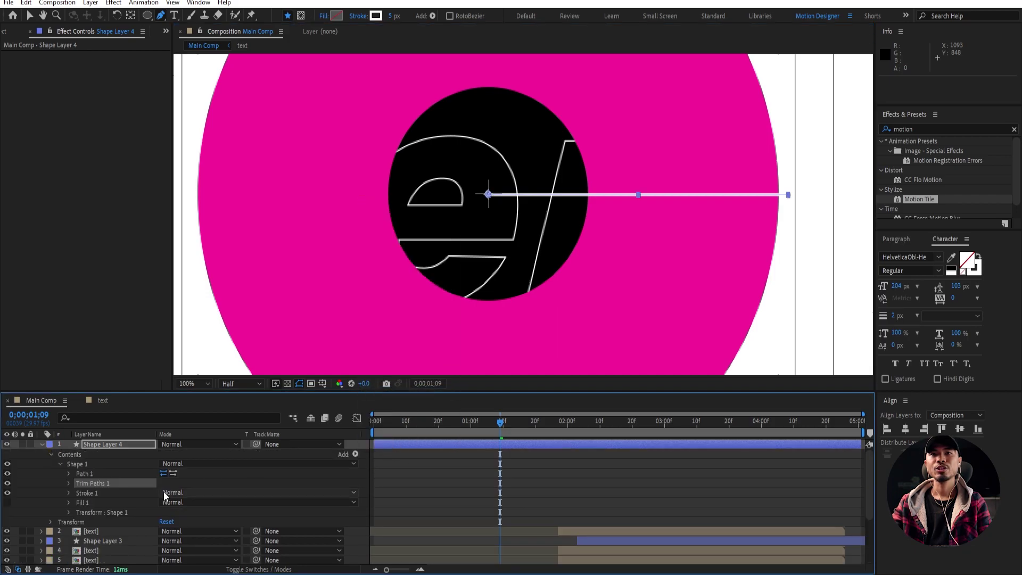
left_click(69, 484)
left_click_drag(170, 504, 115, 506)
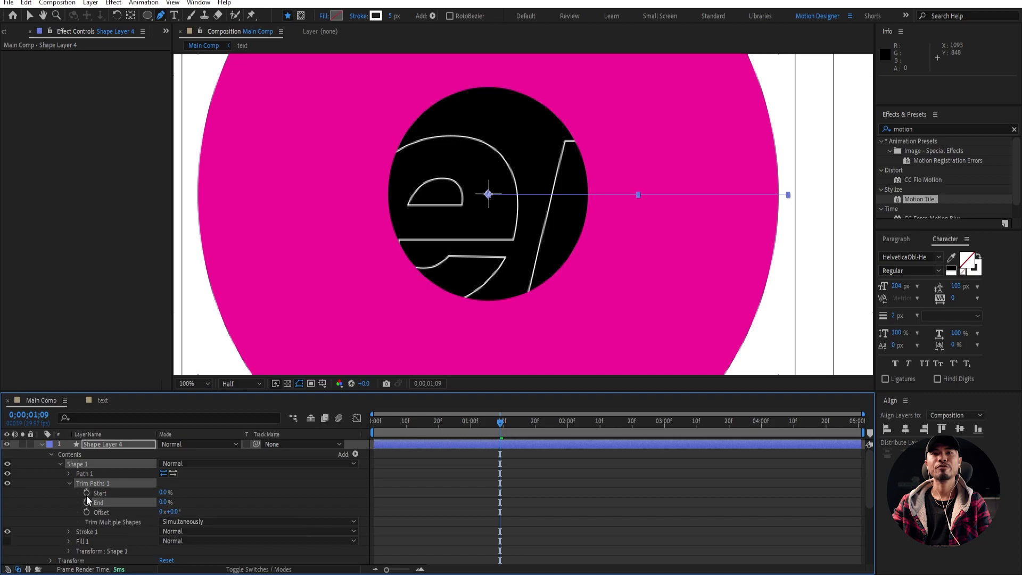
left_click_drag(501, 432, 474, 441)
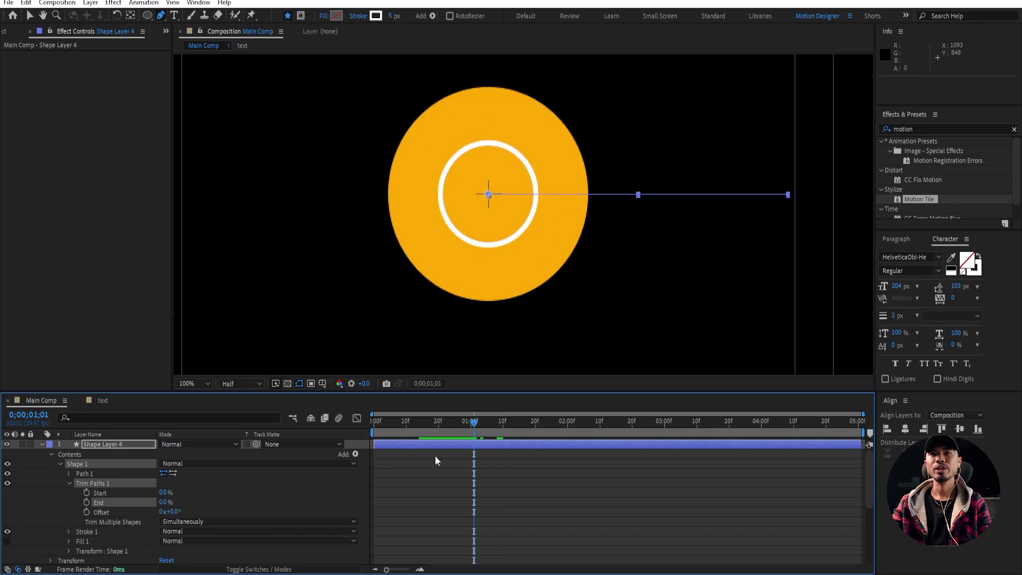
left_click(87, 492)
- Keyframe trim End, then later set End and Start both to 100%
left_click(86, 502)
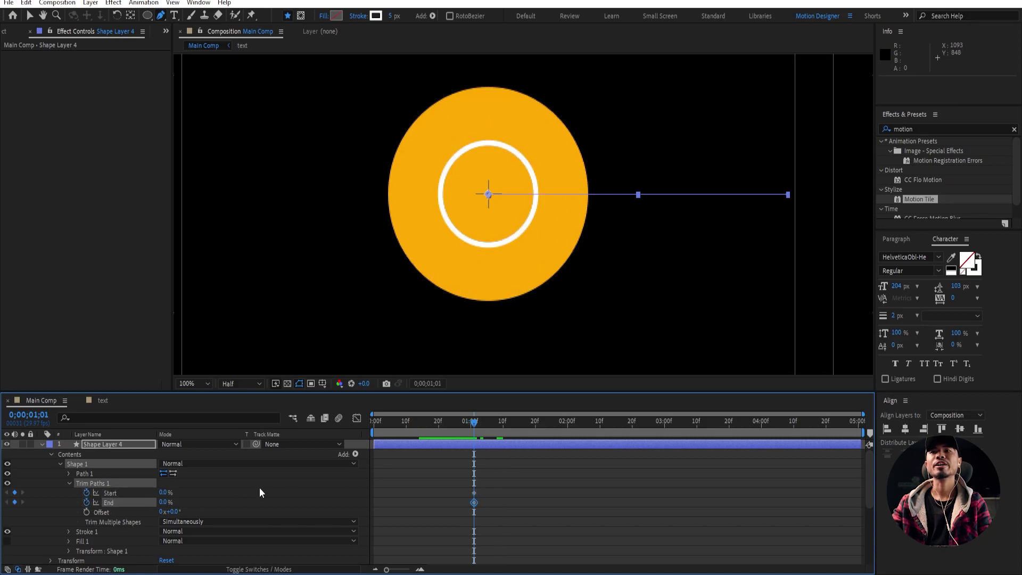
key("space")
key("space")
left_click_drag(494, 443, 548, 446)
left_click_drag(162, 502, 223, 504)
left_click_drag(163, 492, 715, 512)
- Easy Ease all four trim keyframes and sharpen their speed curves for a snappy draw-on
left_click_drag(595, 480, 500, 493)
left_click_drag(637, 484, 418, 536)
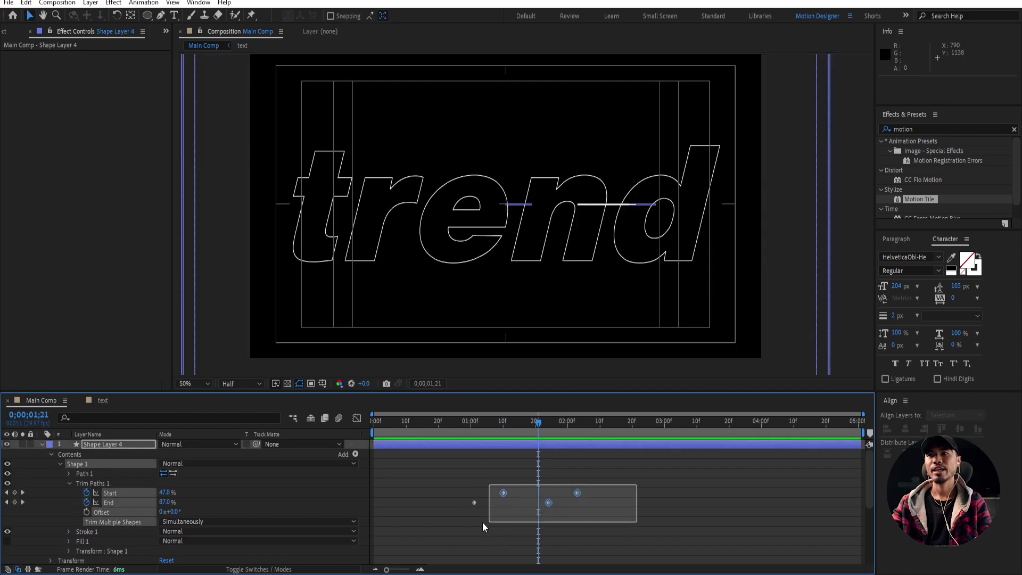
key("F9")
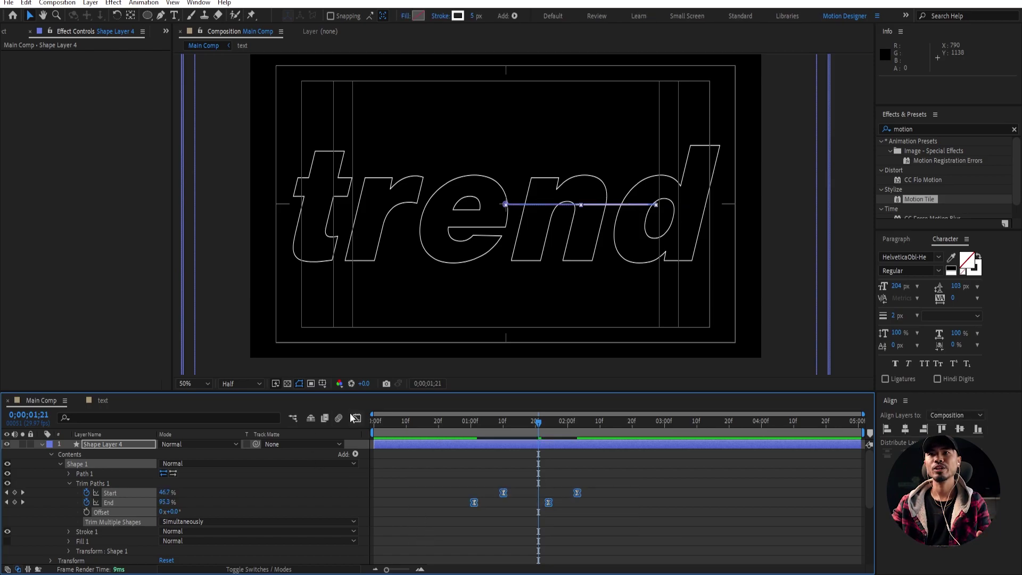
left_click(355, 418)
left_click_drag(630, 495, 466, 541)
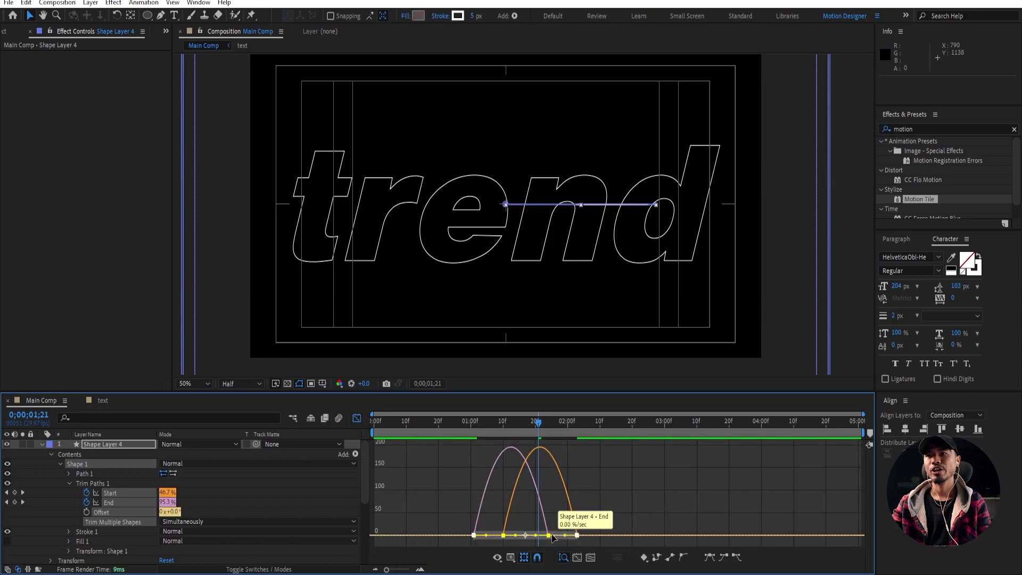
left_click_drag(553, 537, 495, 482)
key("space")
key("space")
left_click(357, 419)
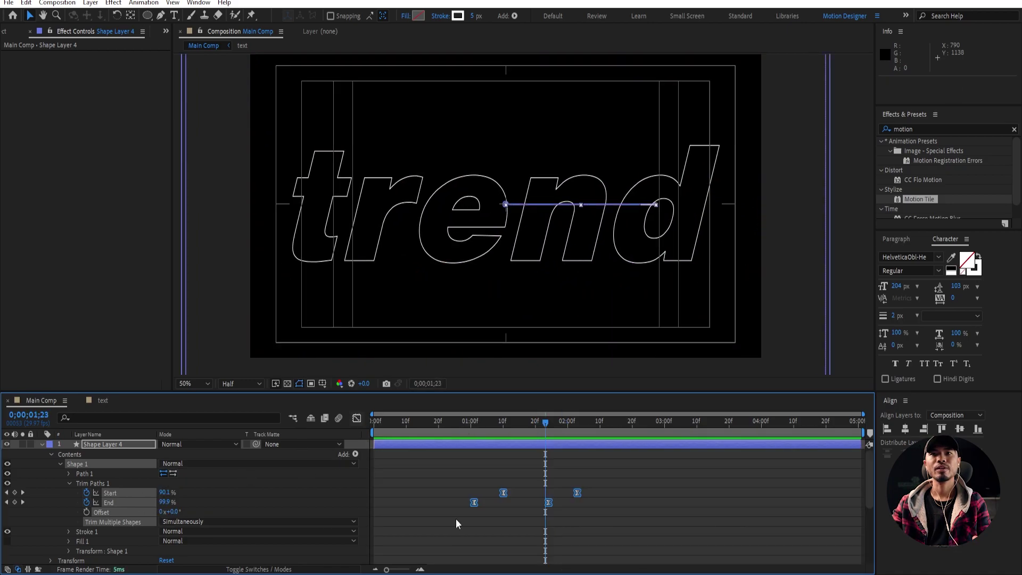
left_click(490, 459)
- Add a Zig Zag to the line and set the viewer to Full resolution at 100%
left_click_drag(431, 422, 522, 439)
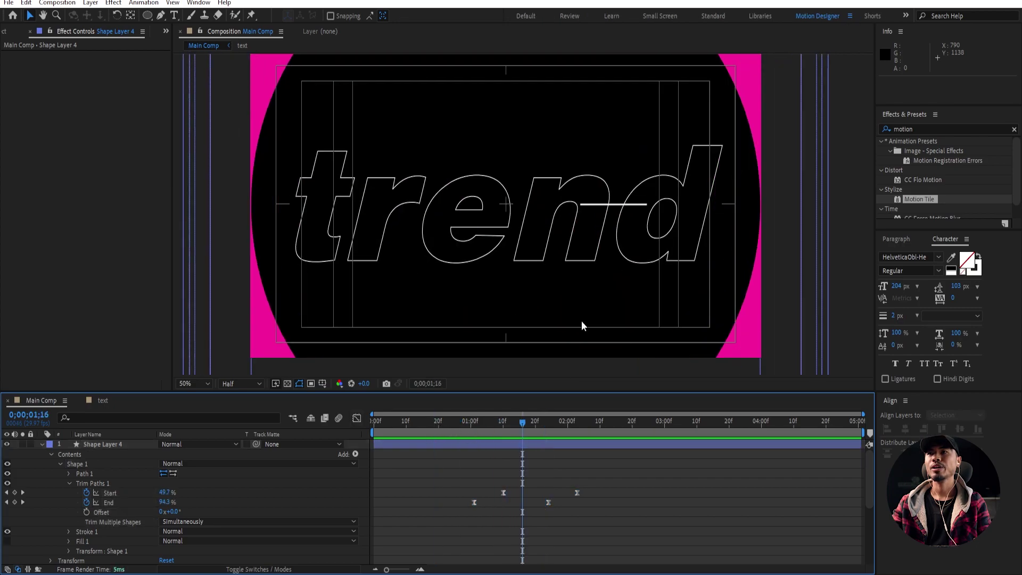
left_click(69, 484)
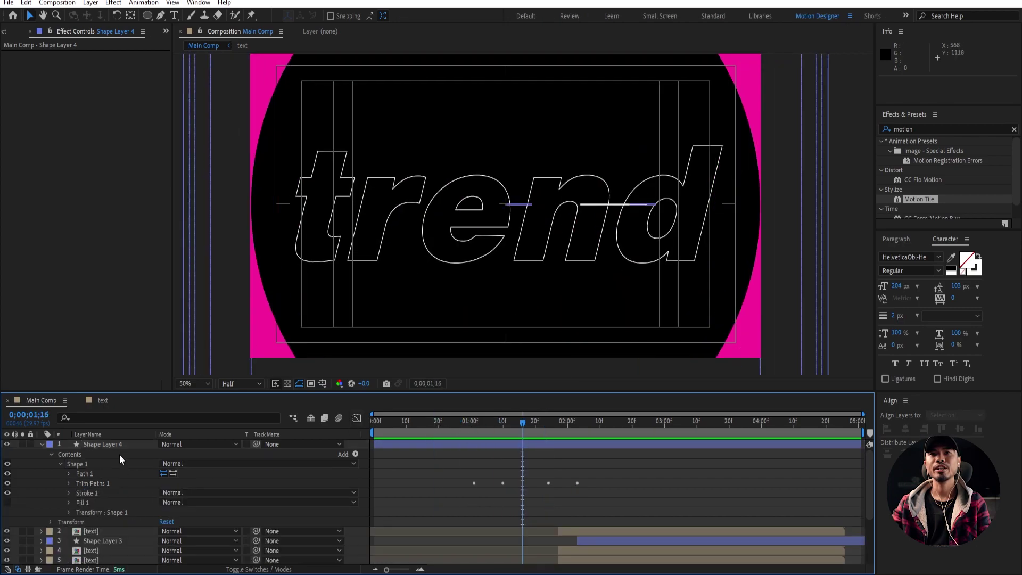
left_click(355, 454)
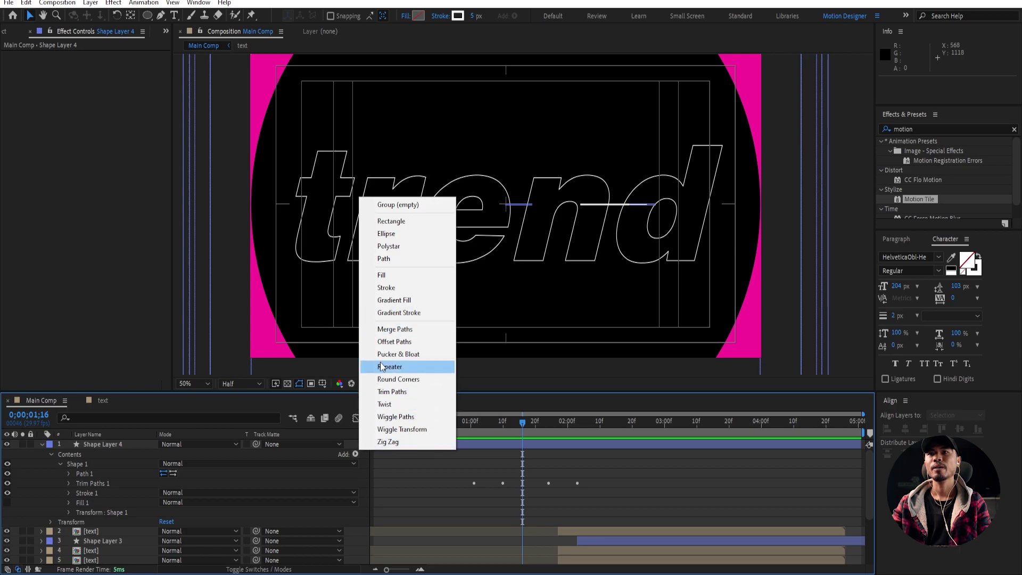
left_click(411, 443)
key("period")
left_click_drag(498, 426, 516, 433)
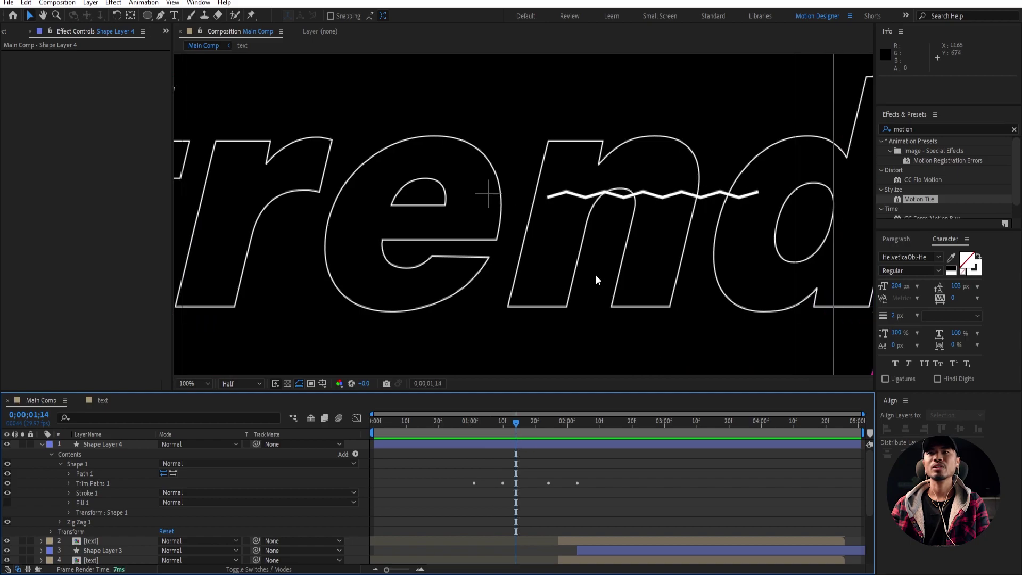
left_click(241, 383)
left_click(254, 406)
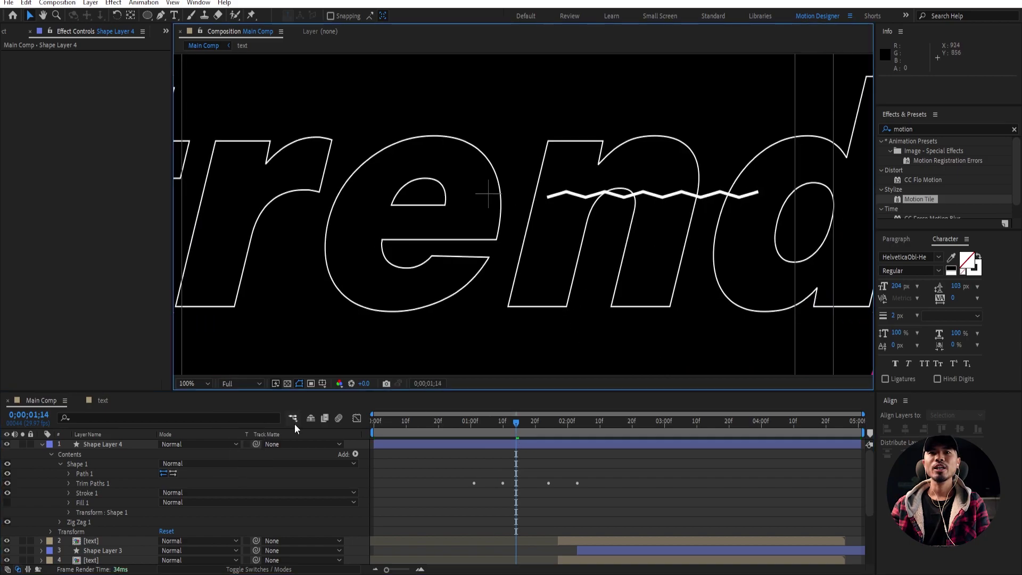
- Set Zig Zag 1 to Smooth points with 6 ridges per segment
left_click(89, 522)
left_click(59, 522)
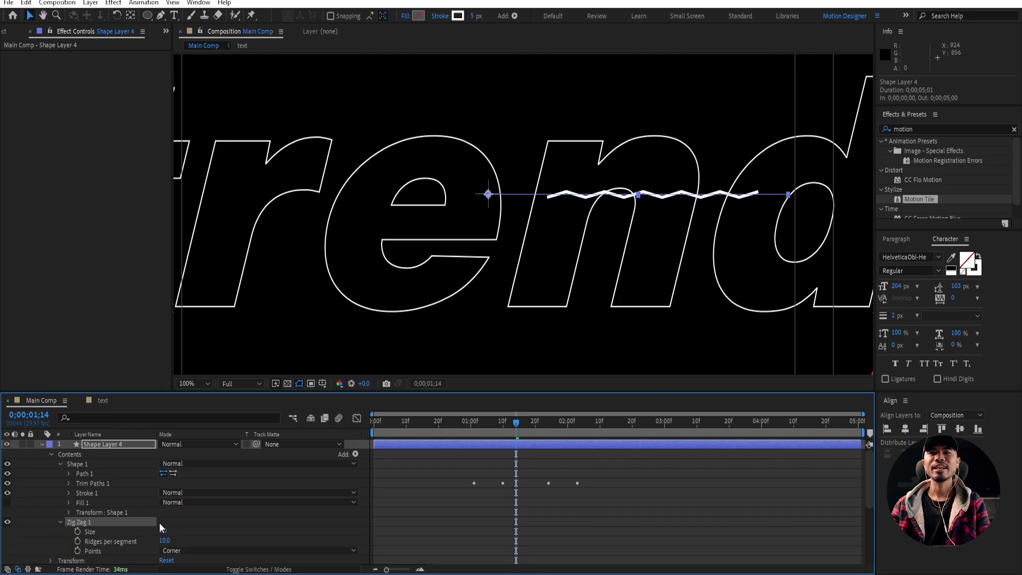
scroll(219, 525, "down", 3)
left_click(199, 523)
left_click(205, 547)
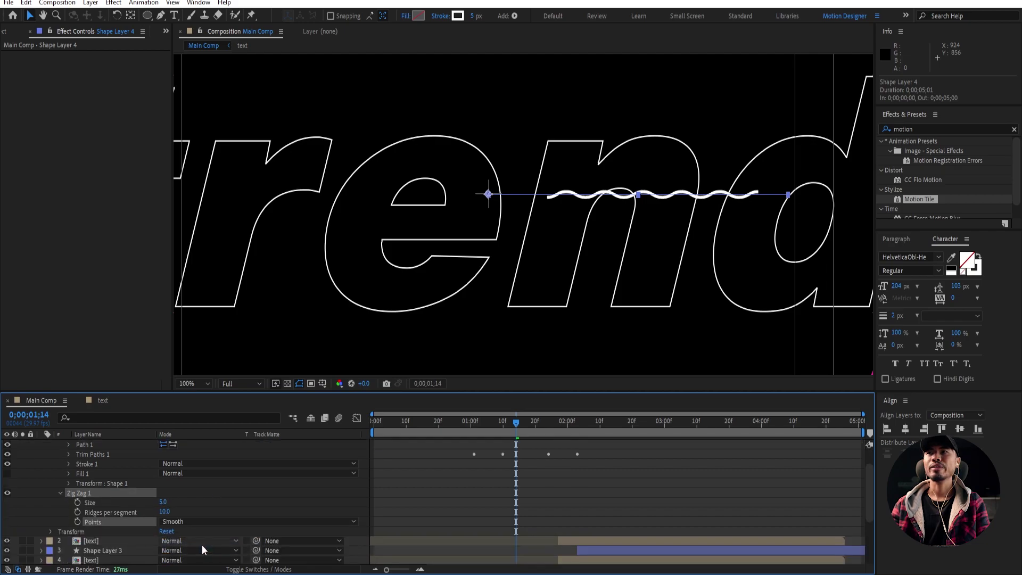
left_click(471, 422)
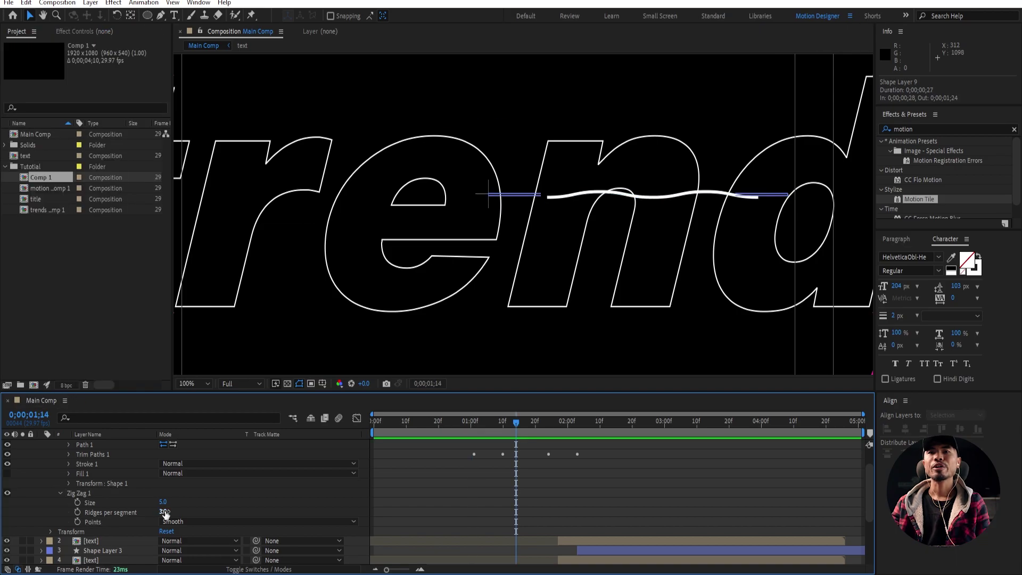
mouse_move(164, 513)
left_mouse_down()
mouse_move(184, 512)
mouse_move(155, 516)
mouse_move(167, 501)
left_mouse_up()
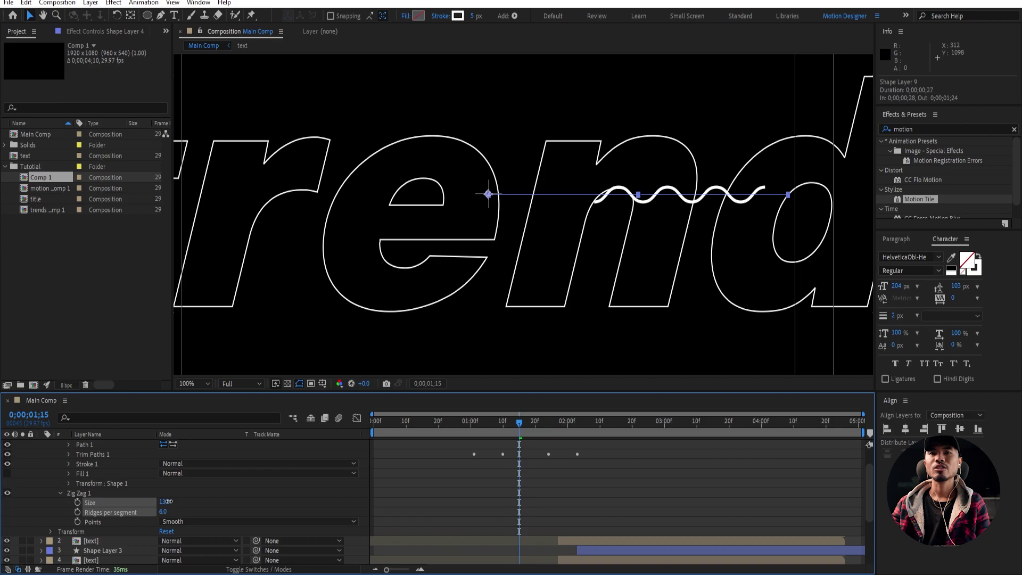
- Move Trim Paths 1 below Zig Zag 1 in the layer's contents
left_click(59, 493)
left_click_drag(480, 427, 516, 439)
scroll(484, 448, "up", 2)
left_click(139, 484)
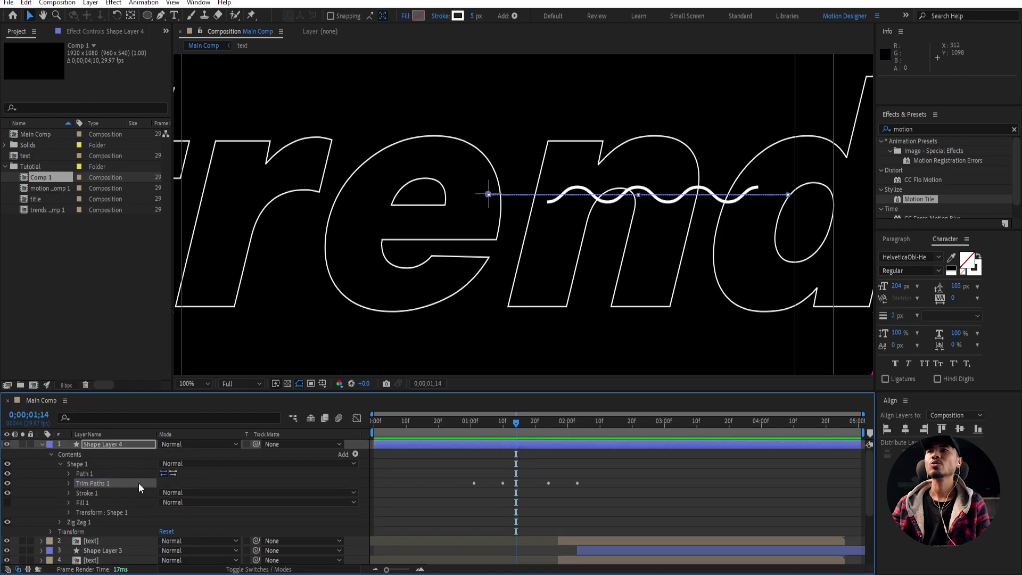
left_click_drag(97, 483, 107, 525)
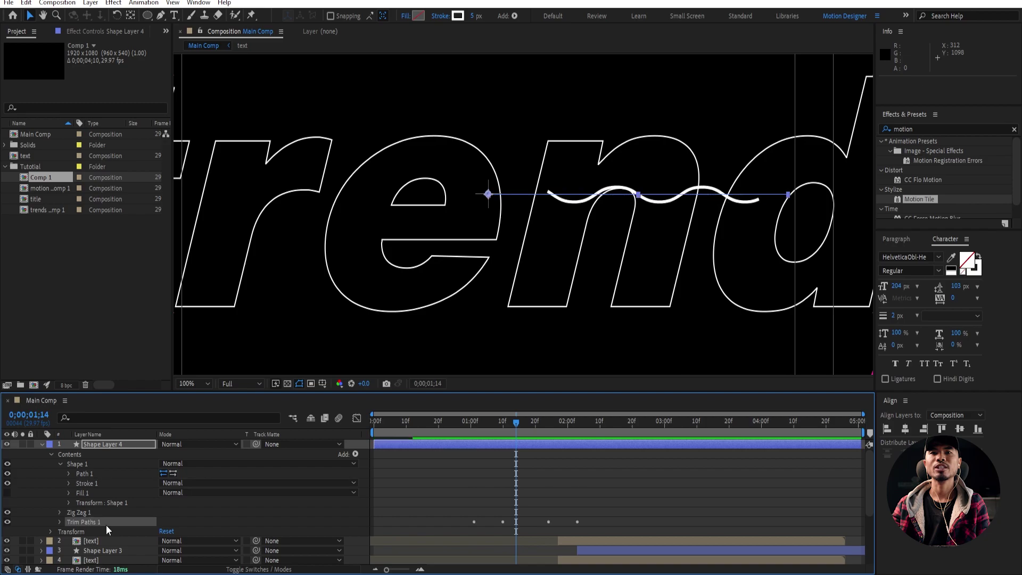
left_click_drag(526, 435, 503, 442)
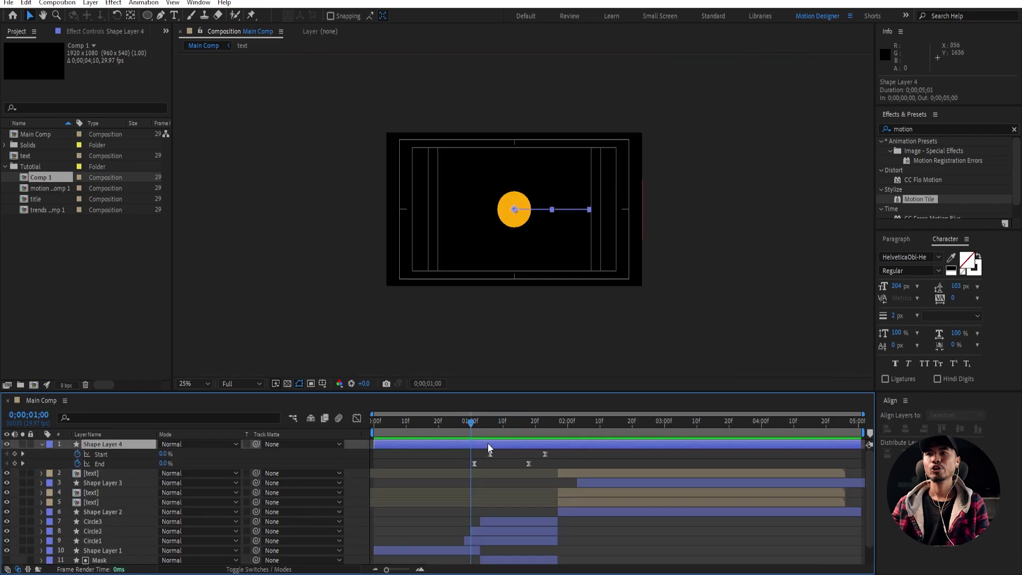
- Trim the wave layer to 1;00–1;23 and rename it 'zigzag 1'
key("alt+bracketleft")
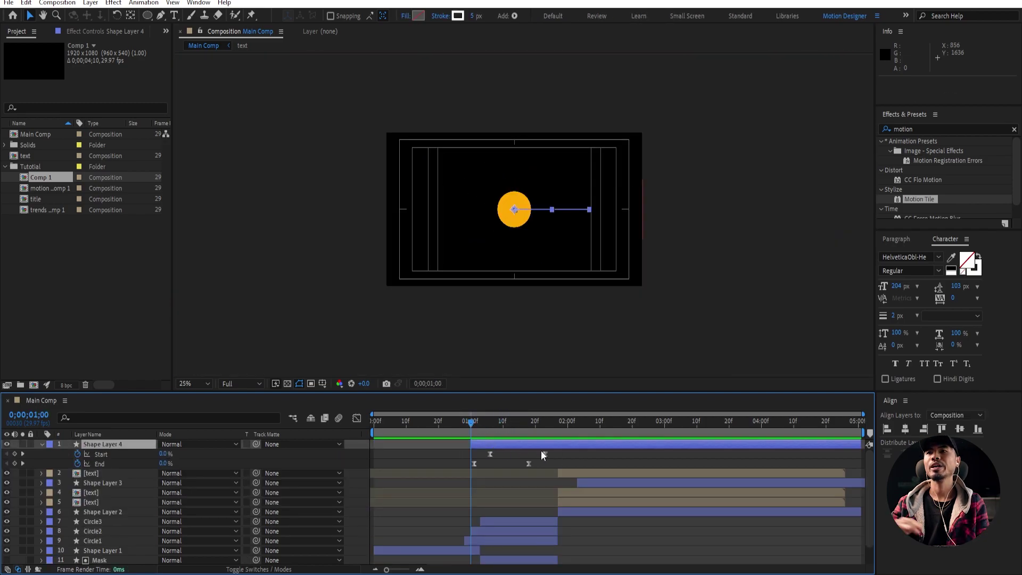
left_click(528, 421)
key("k")
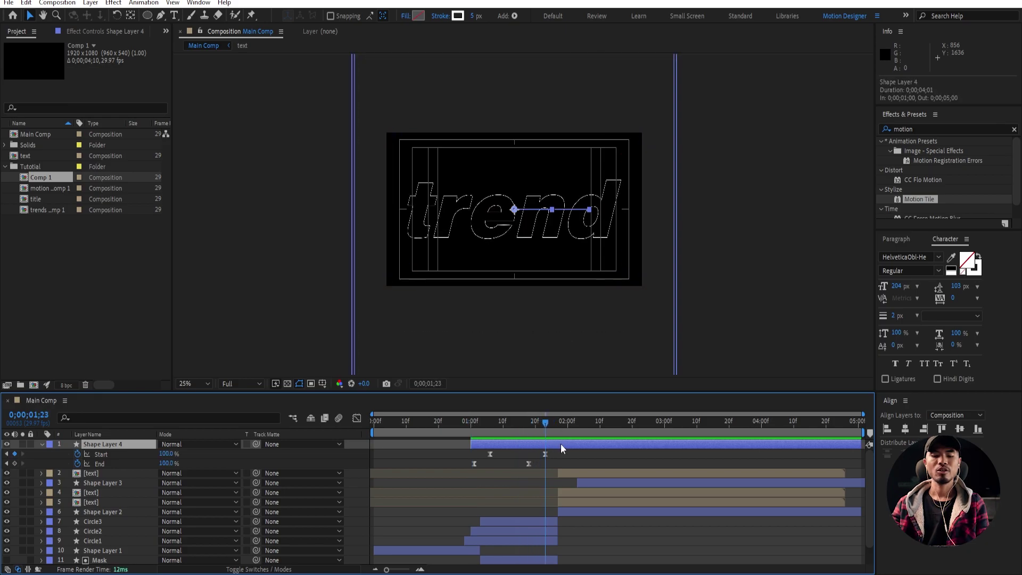
key("alt+bracketright")
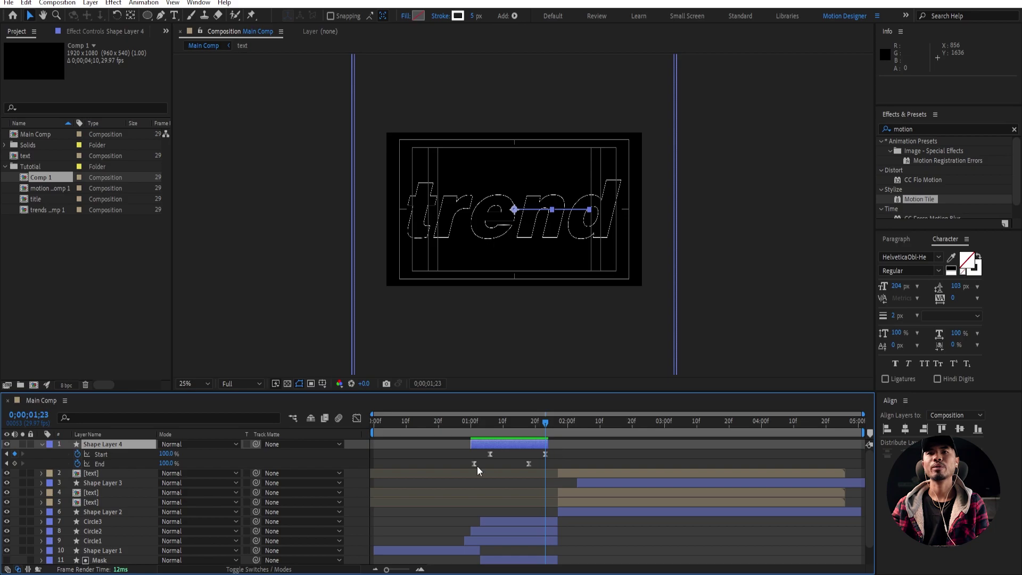
left_click(42, 443)
key("Return")
type("zigzag 1")
key("Return")
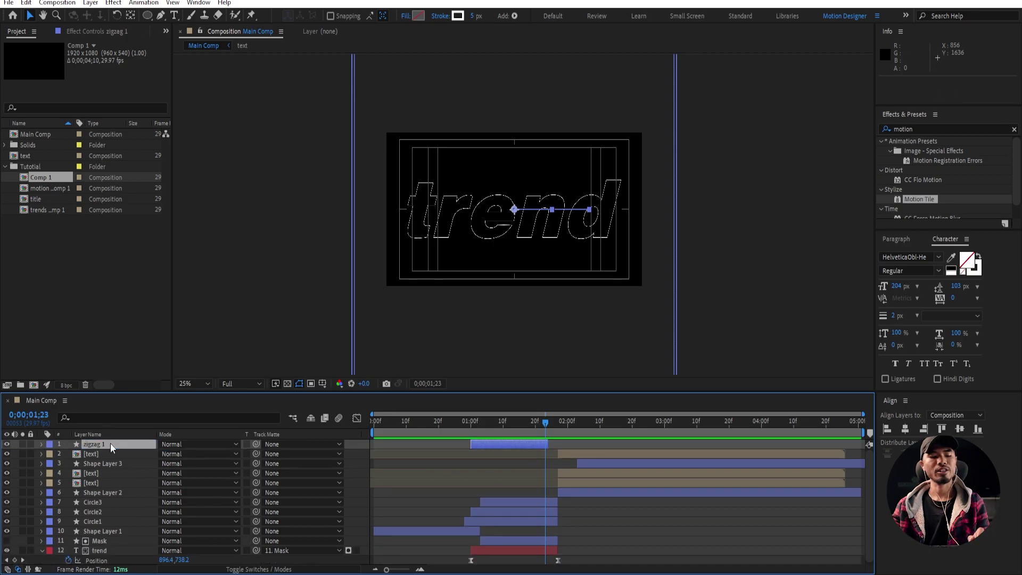
- Duplicate zigzag 1 as zigzag 2 and flip the copy horizontally
key("ctrl+d")
right_click(521, 443)
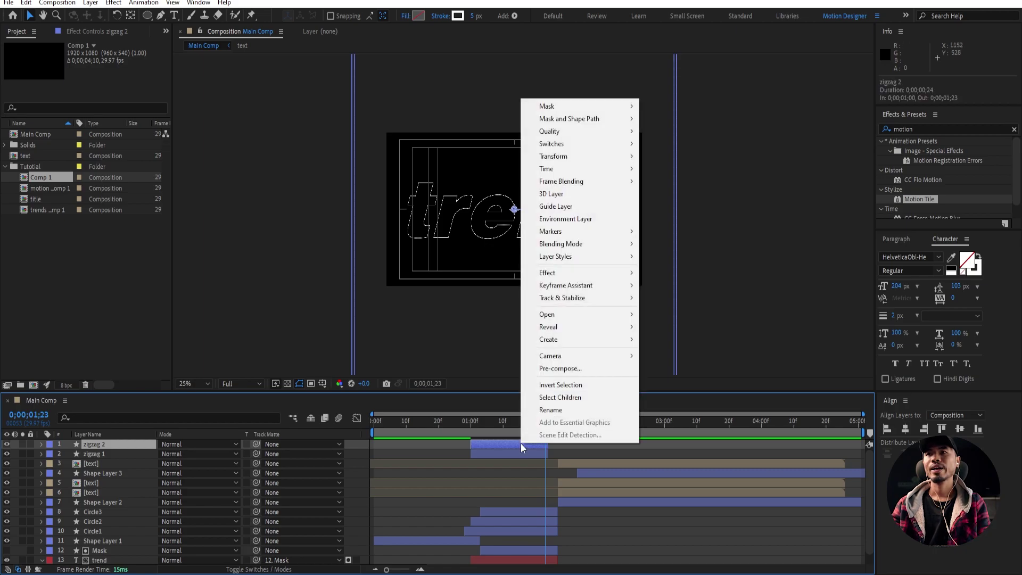
mouse_move(589, 157)
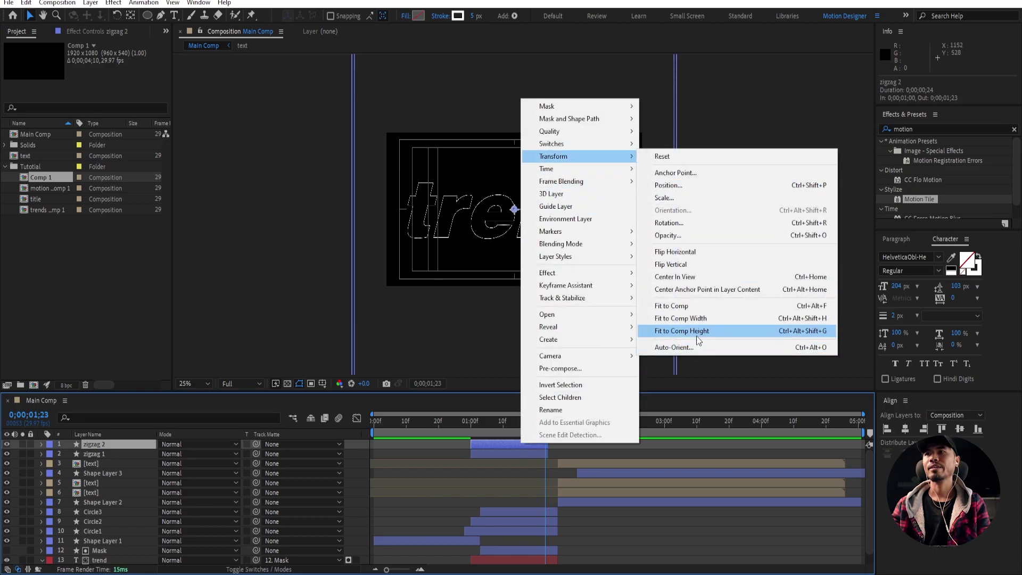
left_click(704, 253)
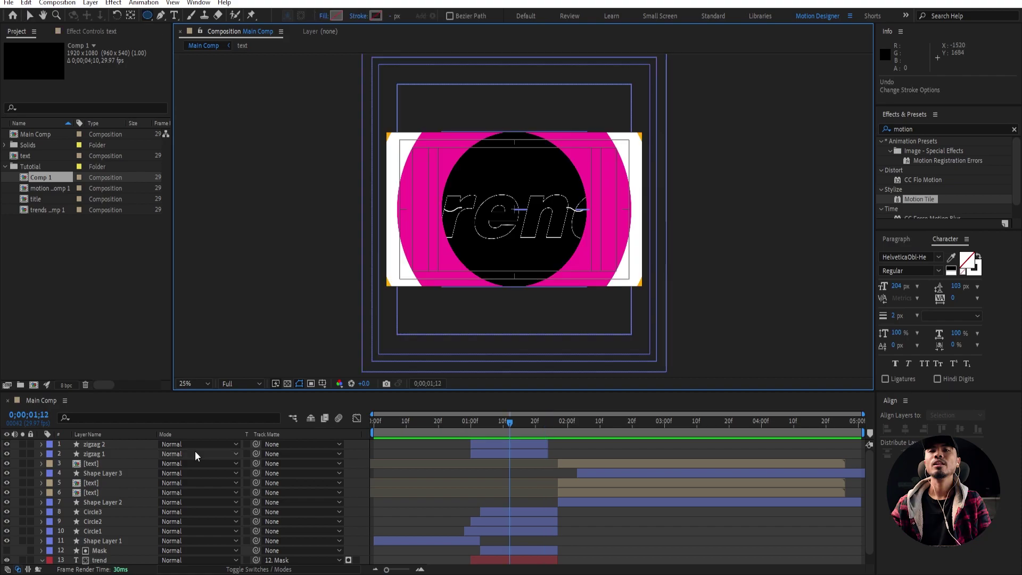
left_click_drag(147, 15, 213, 67)
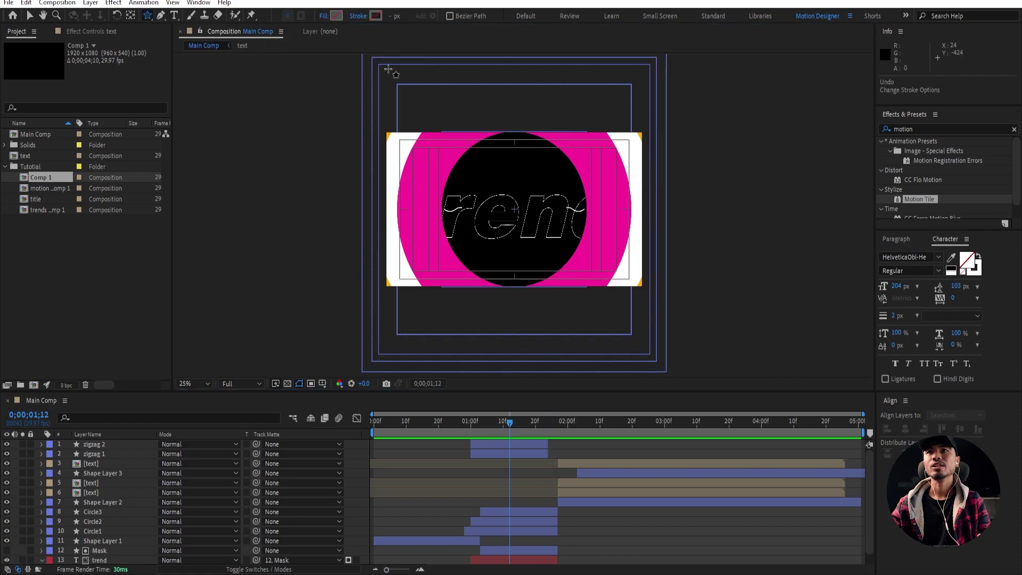
- Draw a yellow polystar at the canvas centre and reduce it to a triangle
left_click(333, 18)
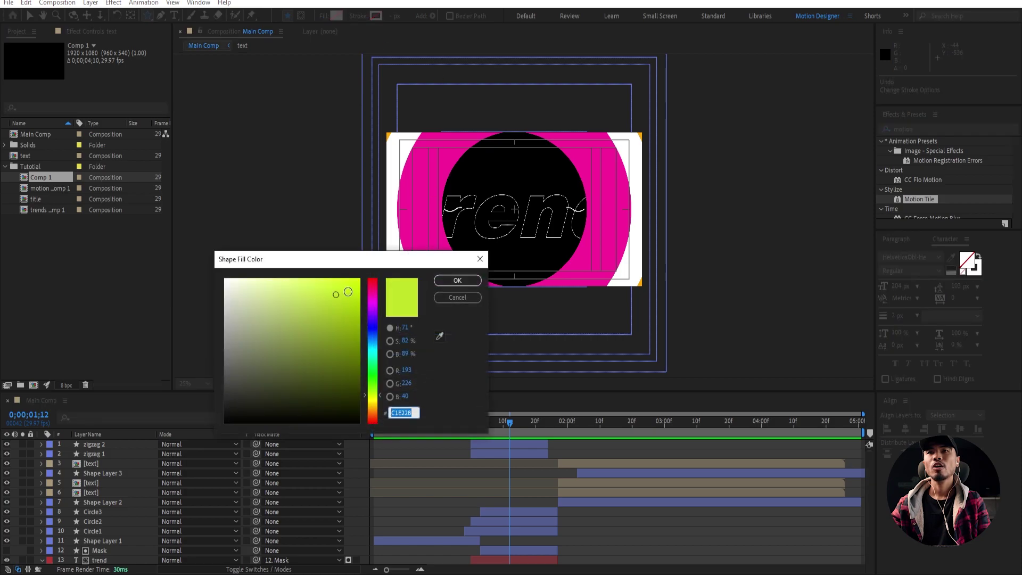
left_click(373, 401)
left_click(450, 281)
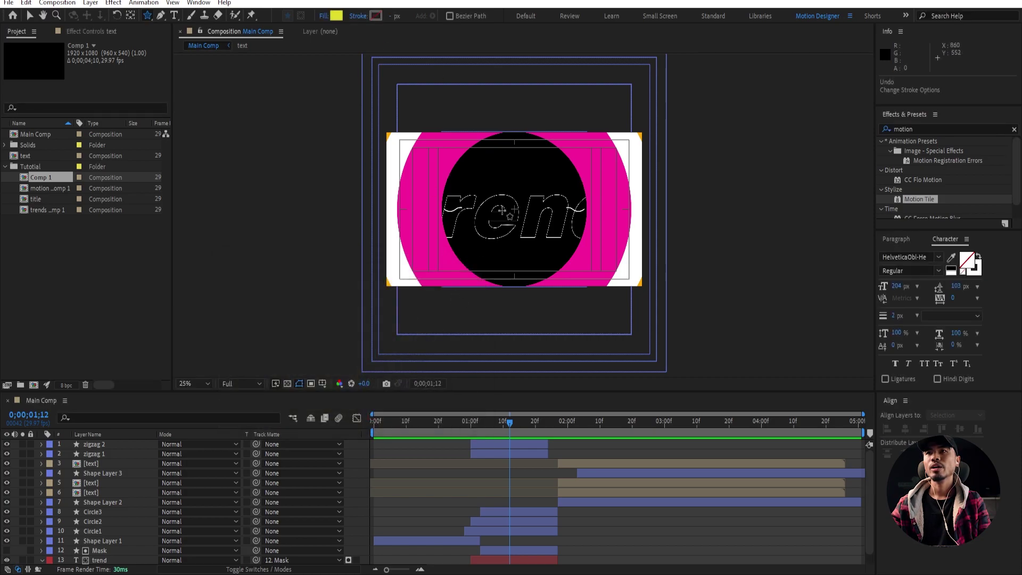
left_click_drag(515, 213, 524, 221)
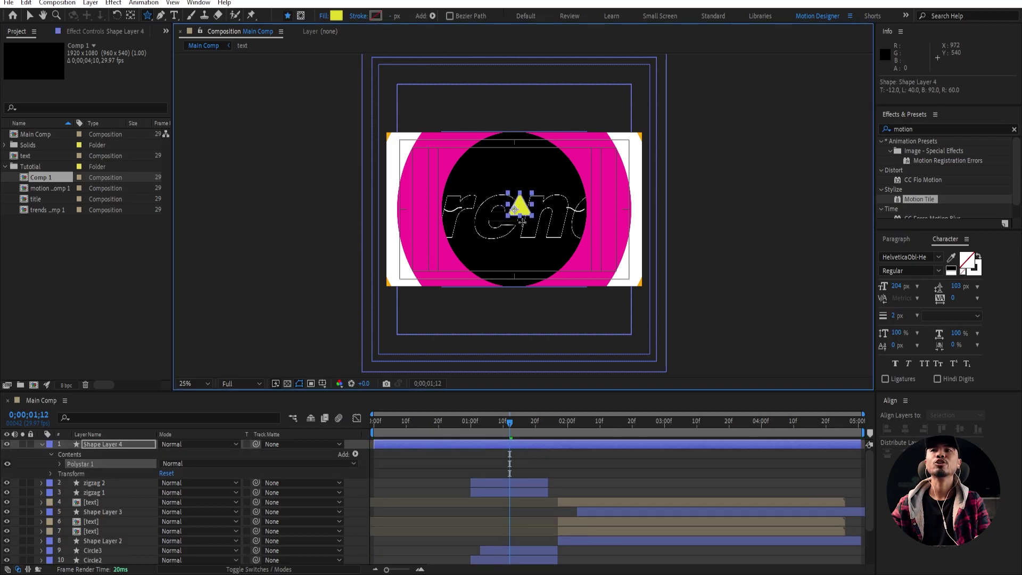
key("Up")
key("Up")
mouse_move(514, 209)
left_mouse_down()
mouse_move(529, 234)
mouse_move(521, 213)
left_mouse_up()
key("Down")
key("Down")
- Centre the triangle's anchor point, rotate it 90° to point right, and return to 1;00
key("v")
left_click(90, 3)
mouse_move(154, 136)
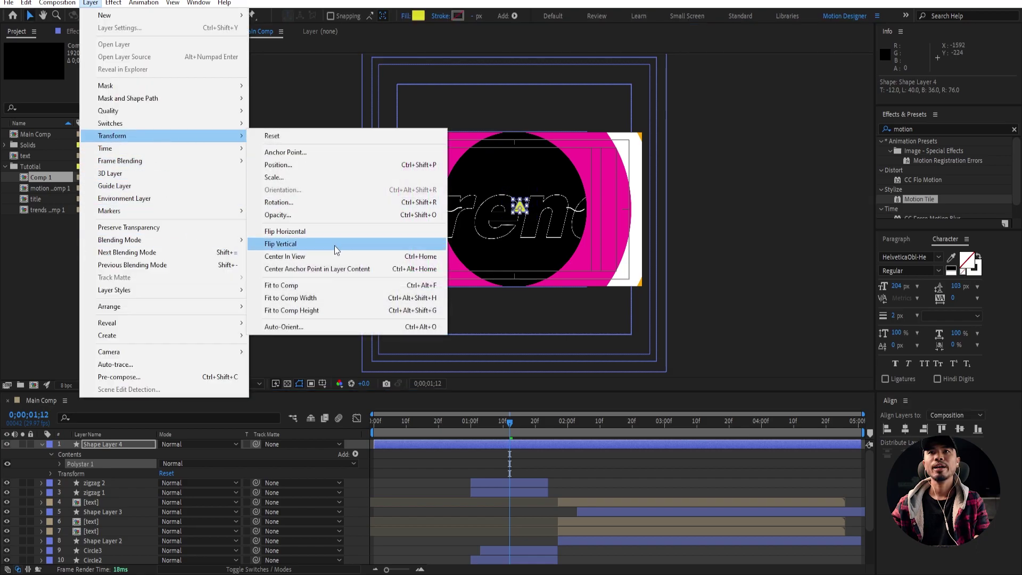
left_click(340, 270)
scroll(525, 216, "up", 5)
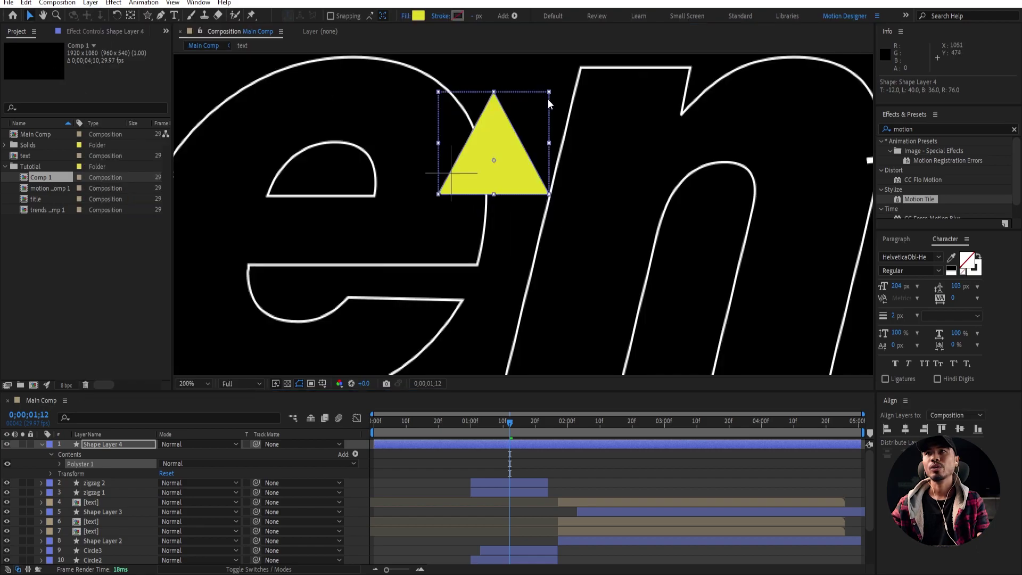
left_click_drag(551, 94, 557, 268)
left_click(59, 464)
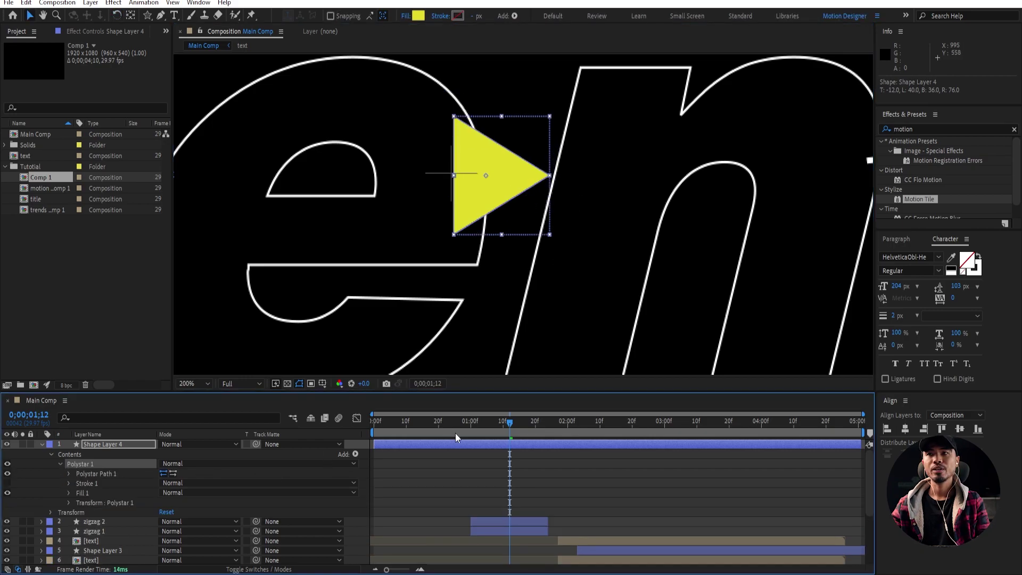
left_click_drag(454, 430, 471, 434)
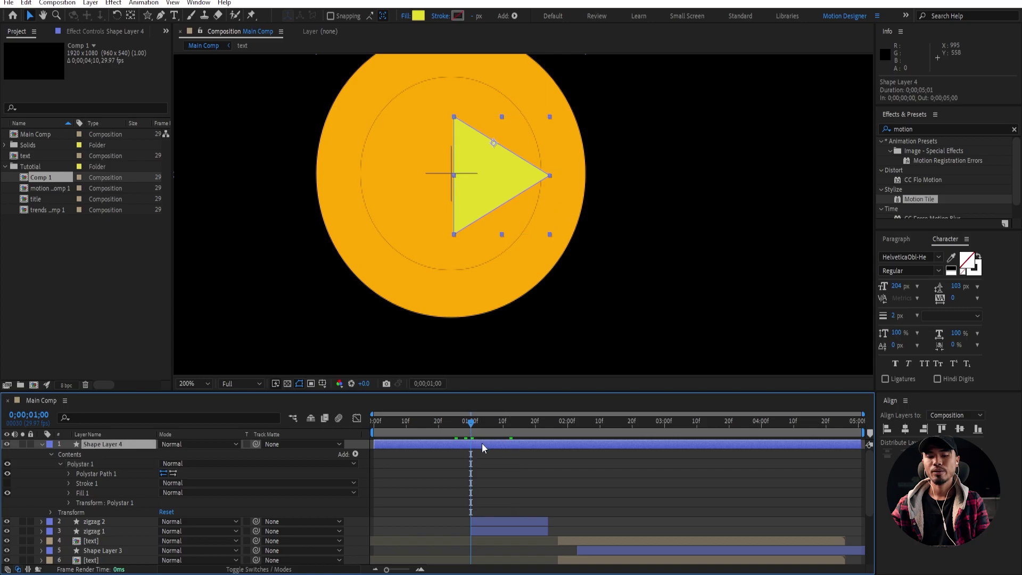
- Trim the triangle layer to run from 1;00 to 1;24
key("alt+bracketleft")
key("space")
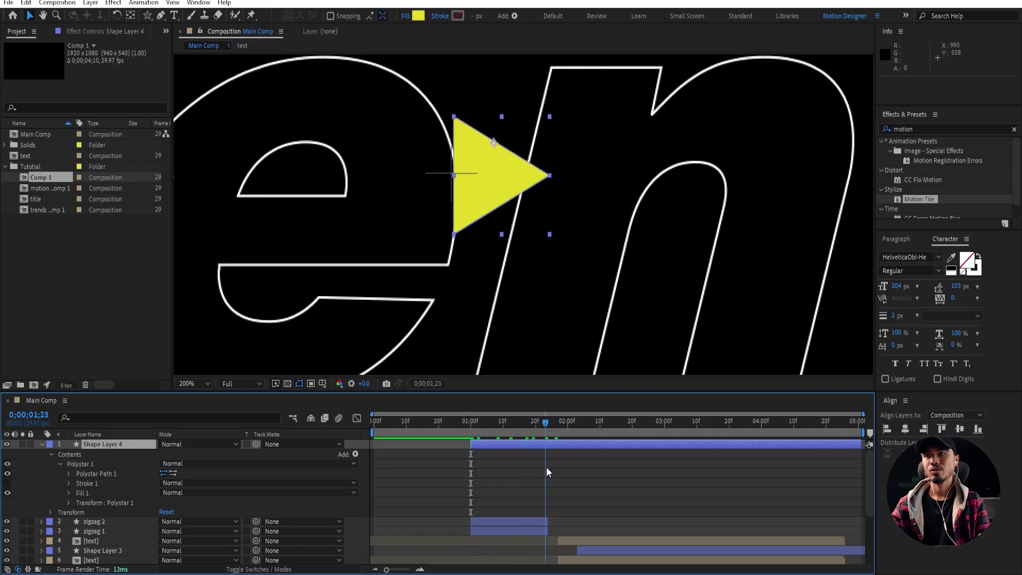
key("Page_Up")
key("Page_Up")
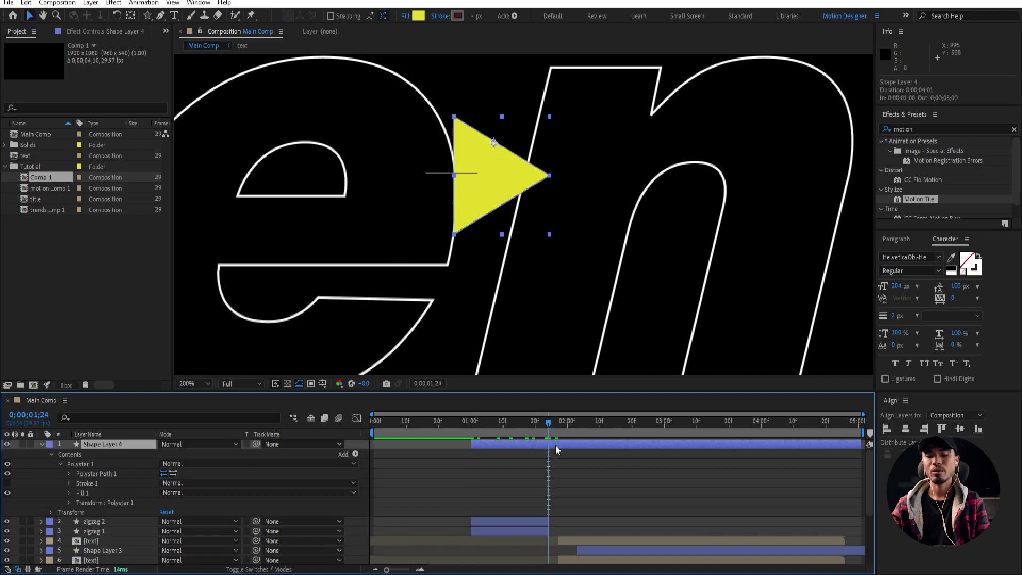
key("alt+bracketright")
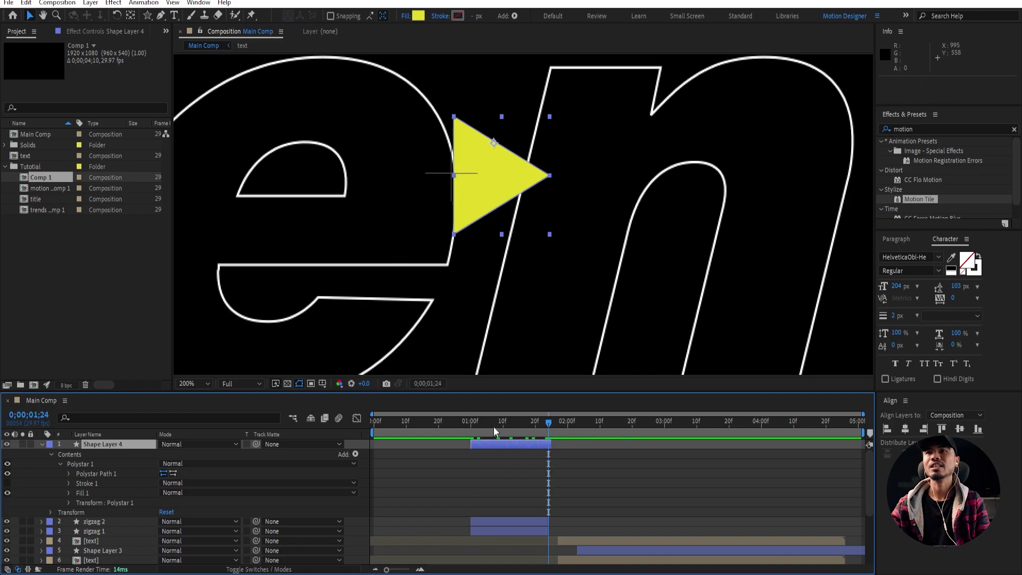
left_click(494, 425)
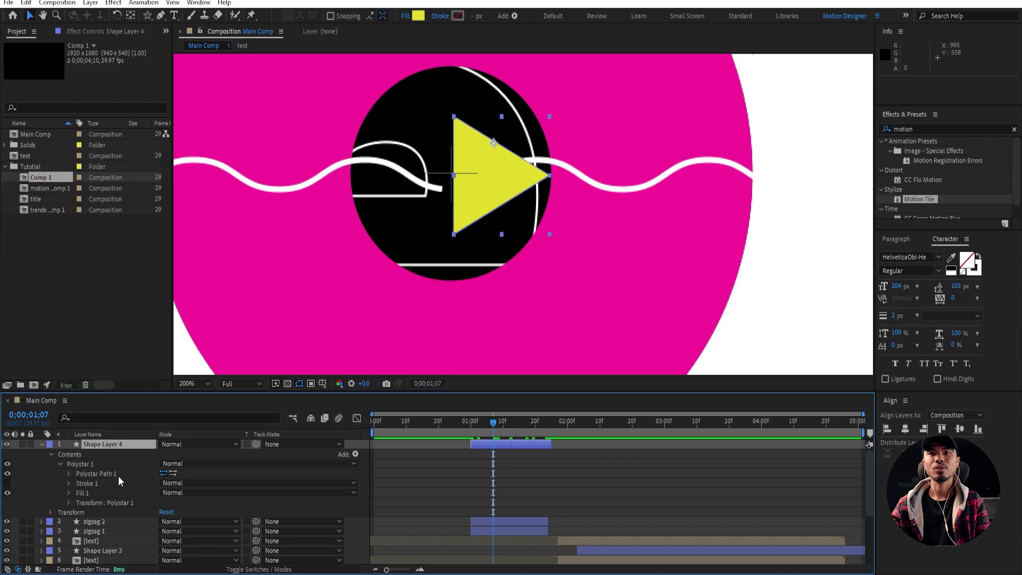
- Keyframe the polystar's Position at 1;00, then edit its Position value at 1;16
left_click(67, 474)
key("i")
scroll(107, 480, "down", 3)
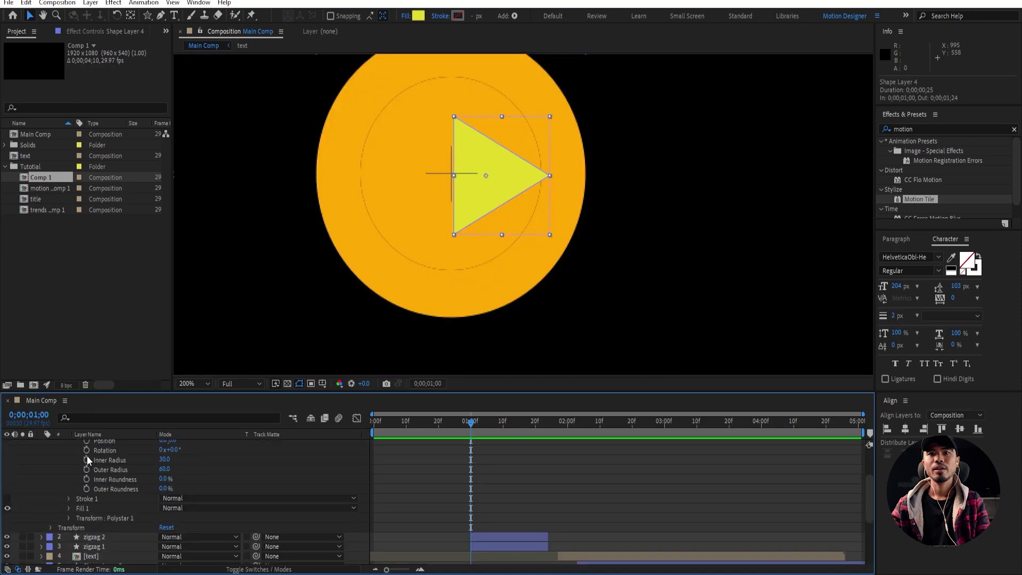
left_click(87, 442)
left_click_drag(469, 431, 525, 440)
scroll(574, 209, "down", 6)
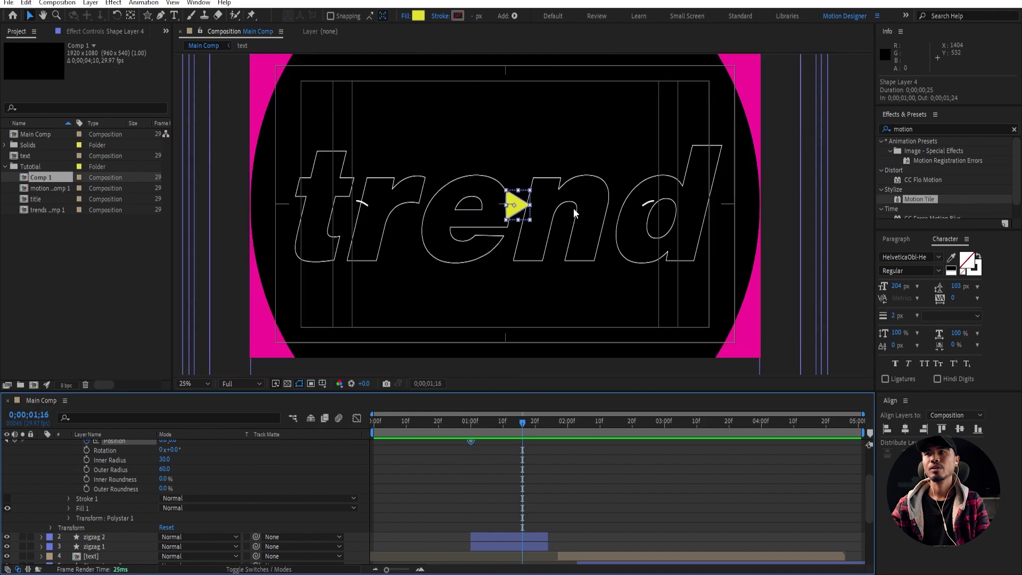
left_click_drag(162, 443, 255, 467)
key("ctrl+z")
scroll(235, 480, "up", 2)
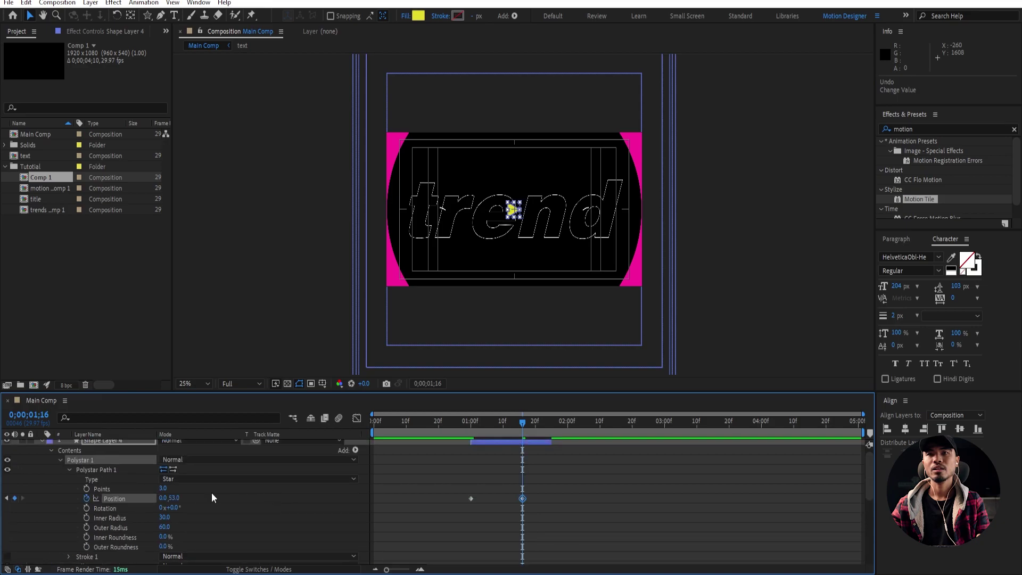
left_click(174, 498)
- Set the 1;16 Position keyframe to 0,-384 and preview the triangle's motion
type("-351")
key("Return")
left_click_drag(176, 498, 158, 497)
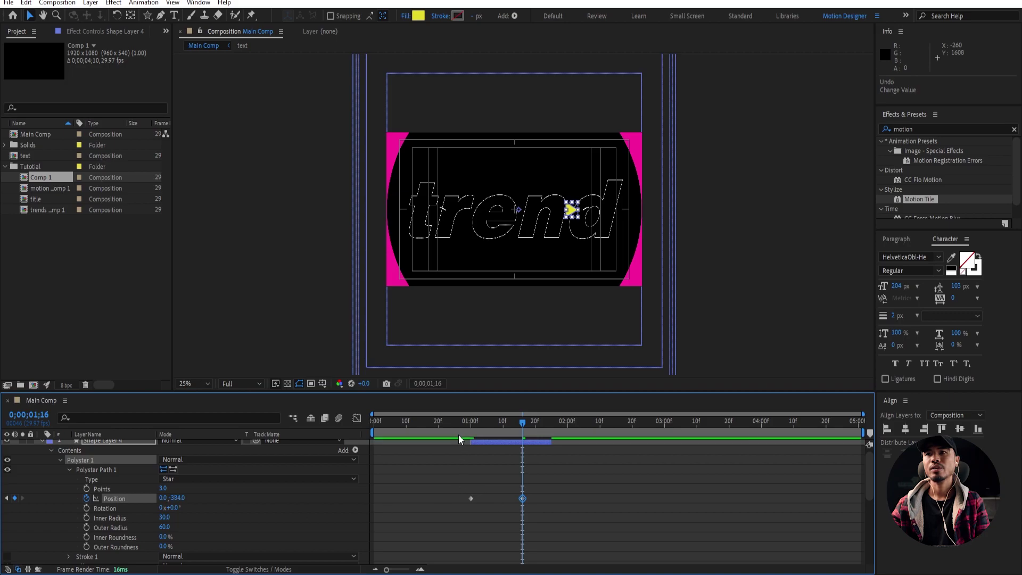
key("space")
- Easy Ease both Position keyframes and sharpen the speed graph's peak toward the start
left_click(648, 511)
left_click_drag(481, 436, 499, 436)
left_click_drag(576, 486, 409, 516)
key("F9")
left_click(357, 418)
left_click_drag(564, 543, 433, 445)
left_click_drag(514, 535, 501, 535)
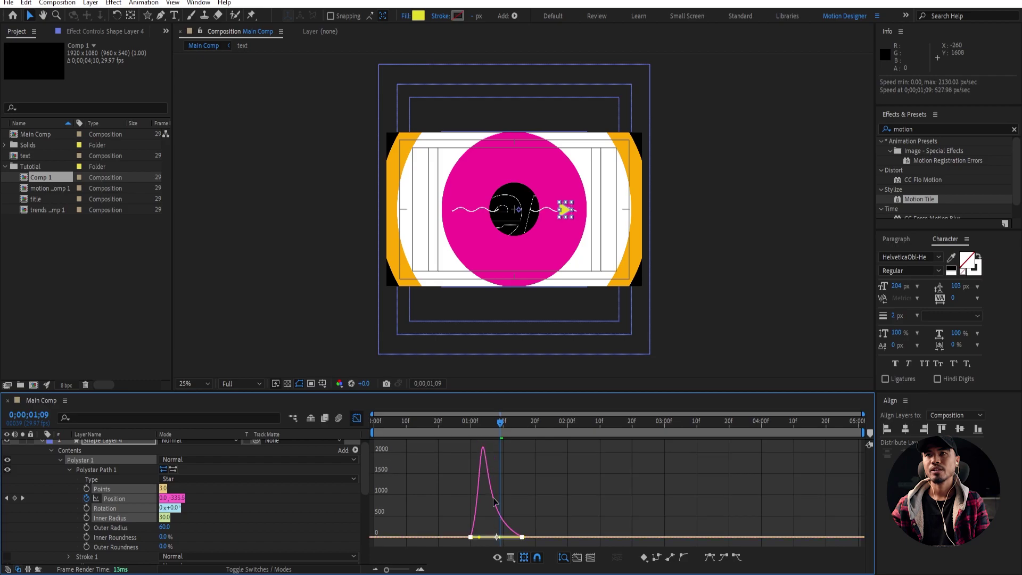
left_click(462, 423)
key("space")
key("space")
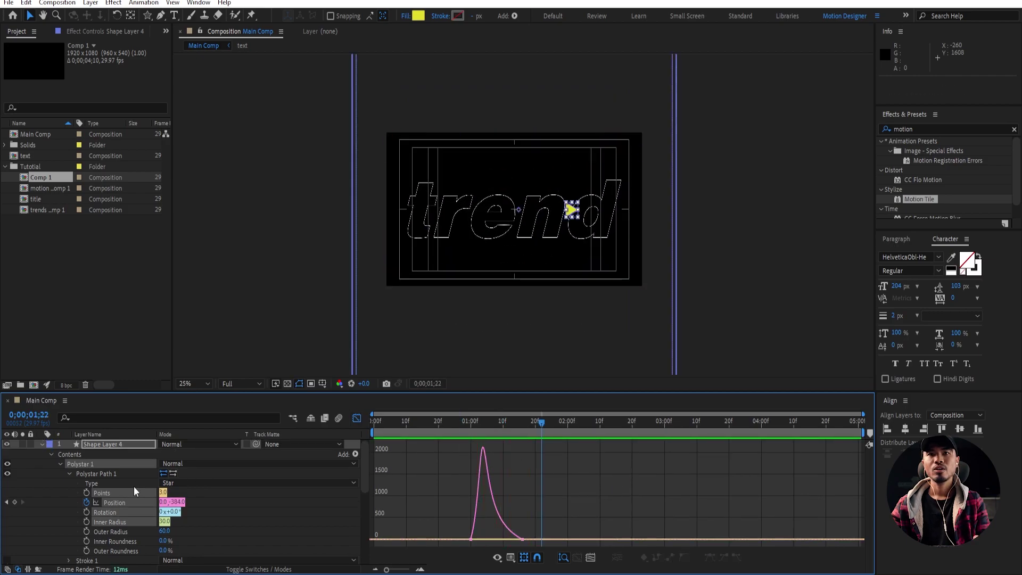
left_click(59, 464)
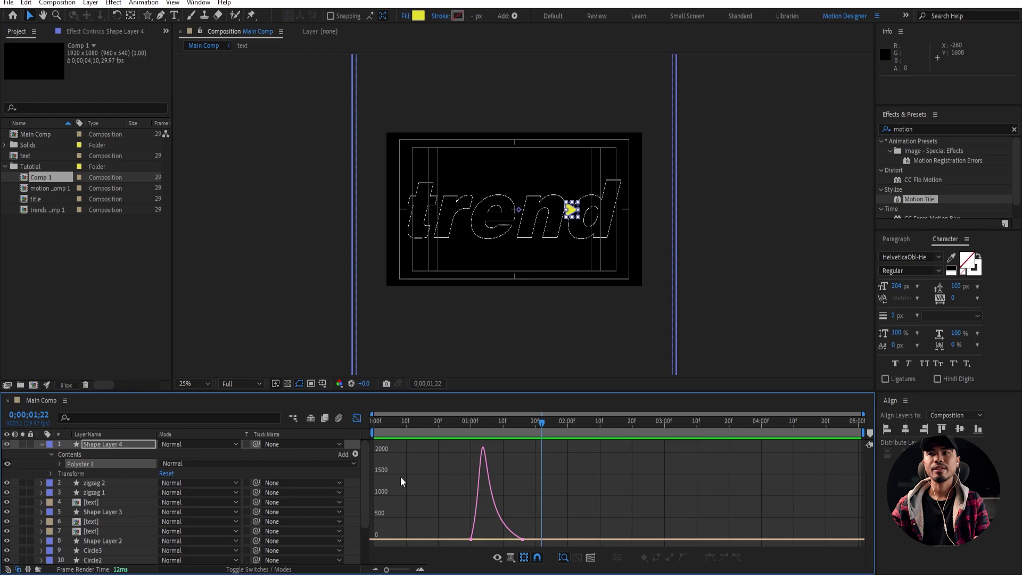
key("shift+F3")
left_click(93, 464)
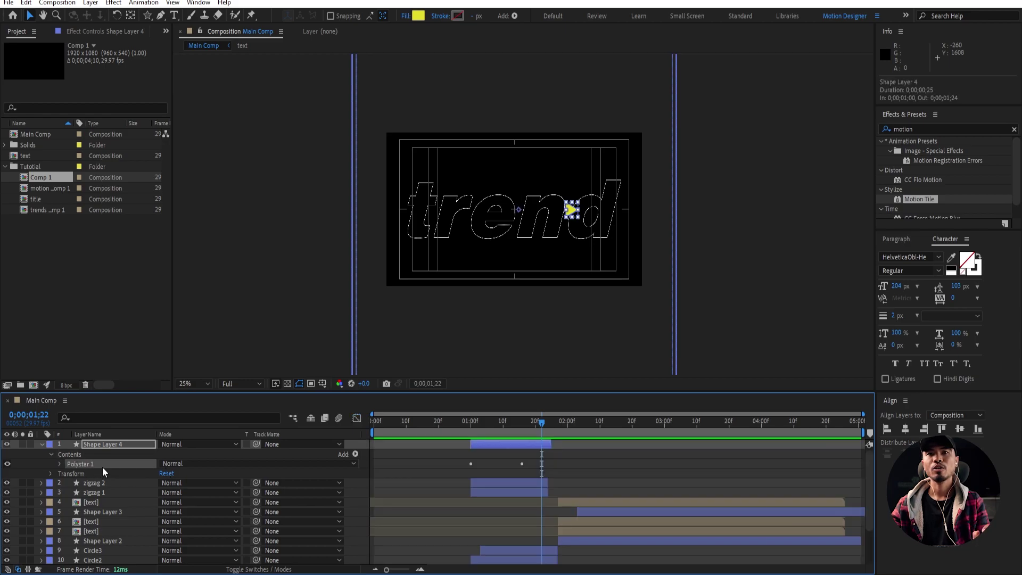
- Duplicate Polystar 1 twice and stagger the copies' Position keyframes in time
key("ctrl+d")
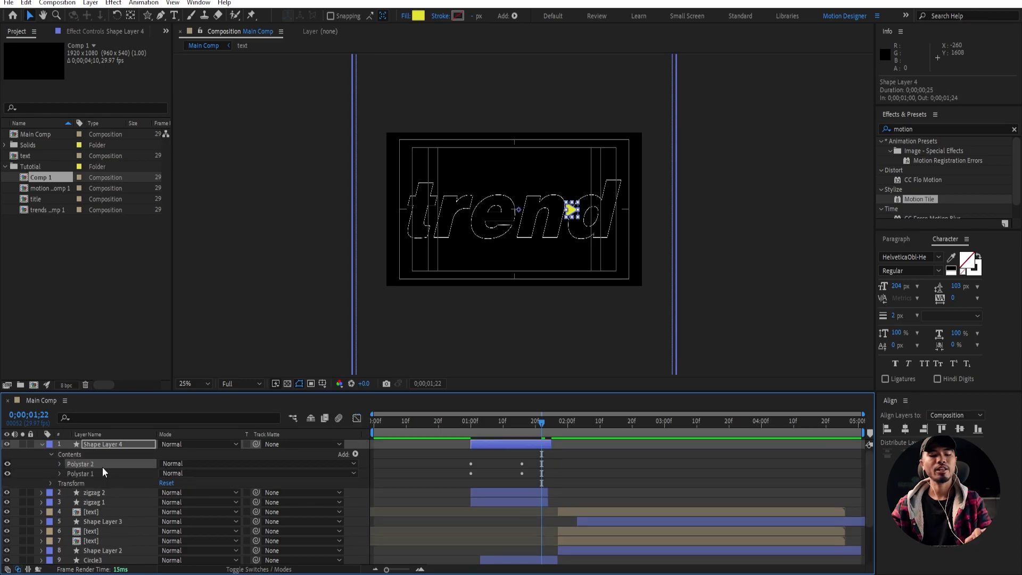
key("ctrl+d")
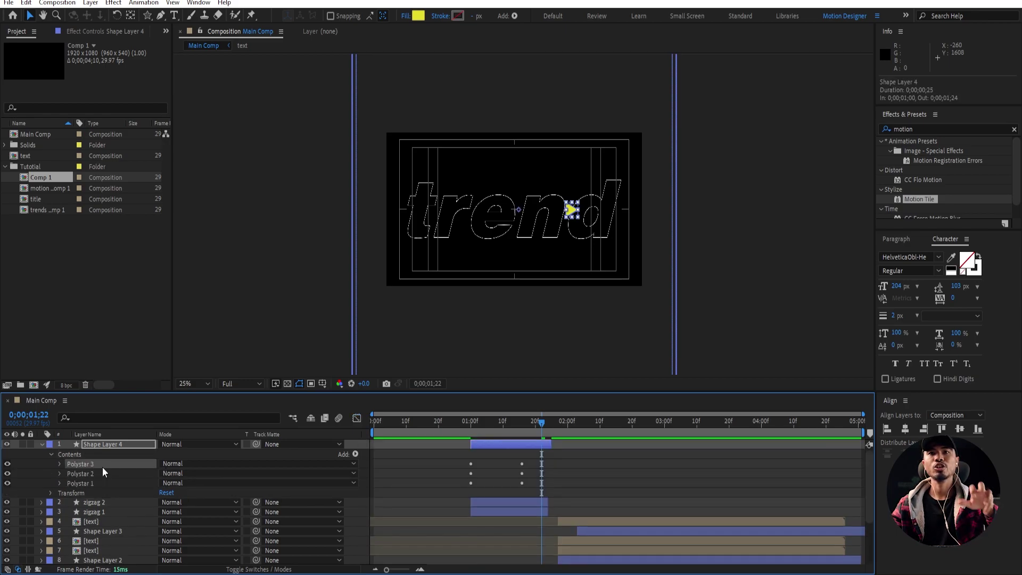
left_click(489, 443)
key("u")
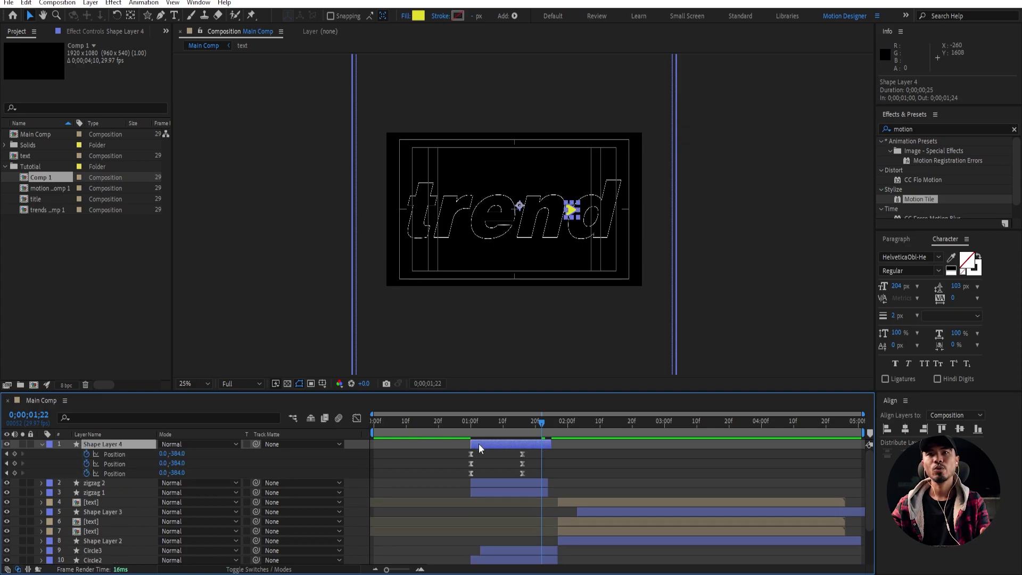
left_click_drag(457, 427, 477, 430)
key("period")
key("period")
key("period")
key("period")
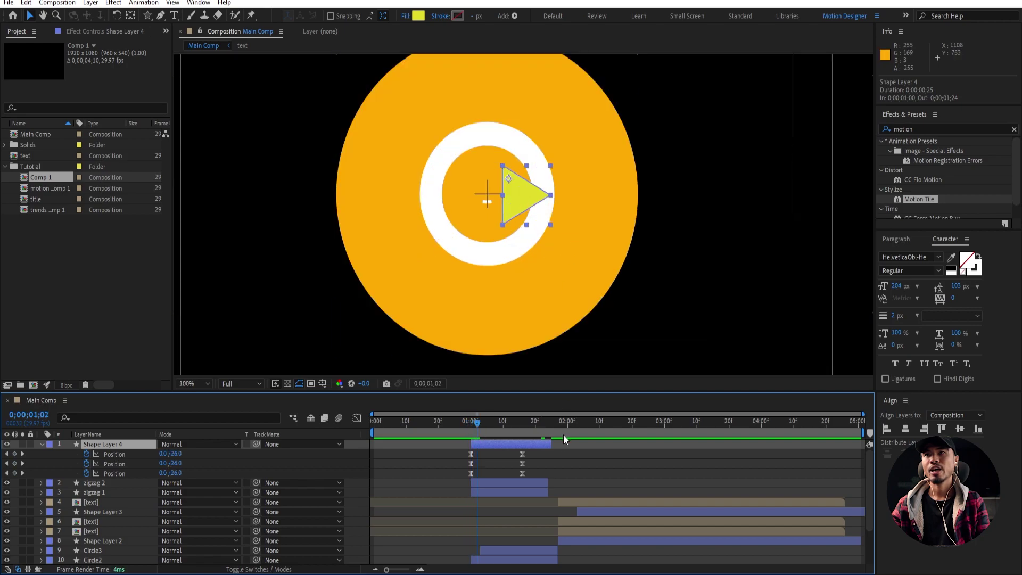
left_click_drag(539, 461, 496, 456)
key("comma")
key("comma")
key("comma")
key("comma")
left_click(487, 424)
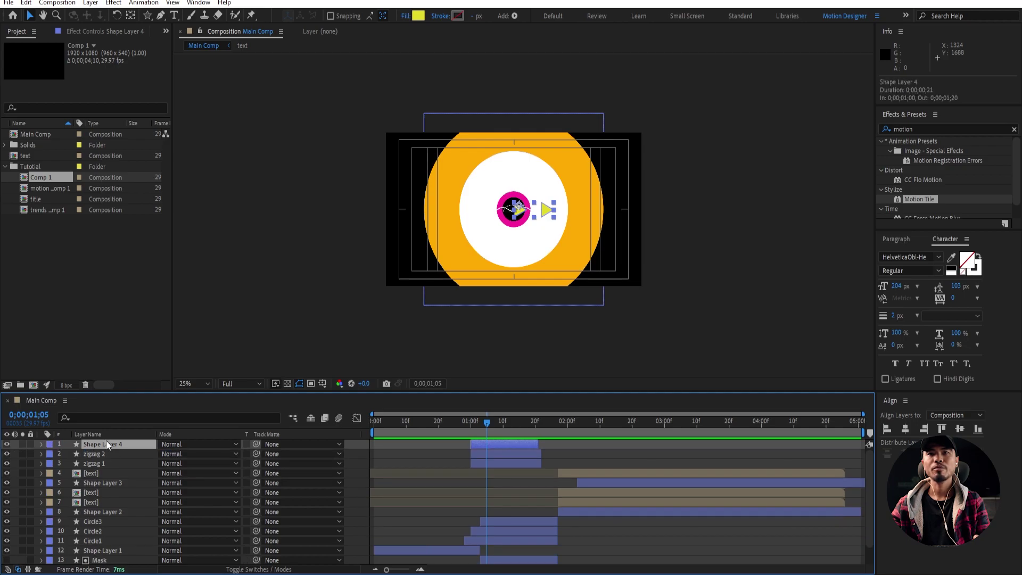
- Rename the layer 'triangle', duplicate it, and bring up its Transform options
key("Return")
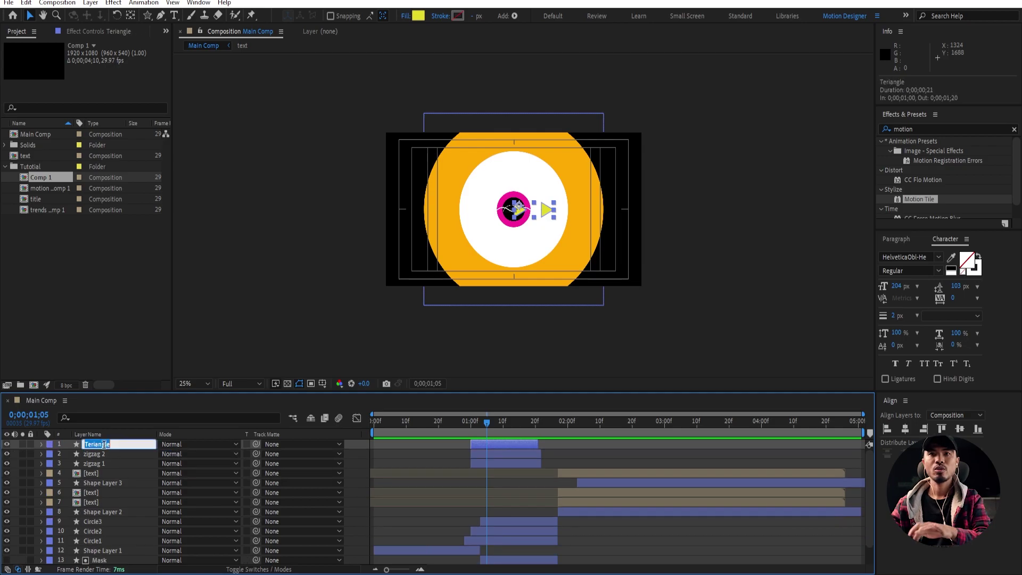
type("triangle")
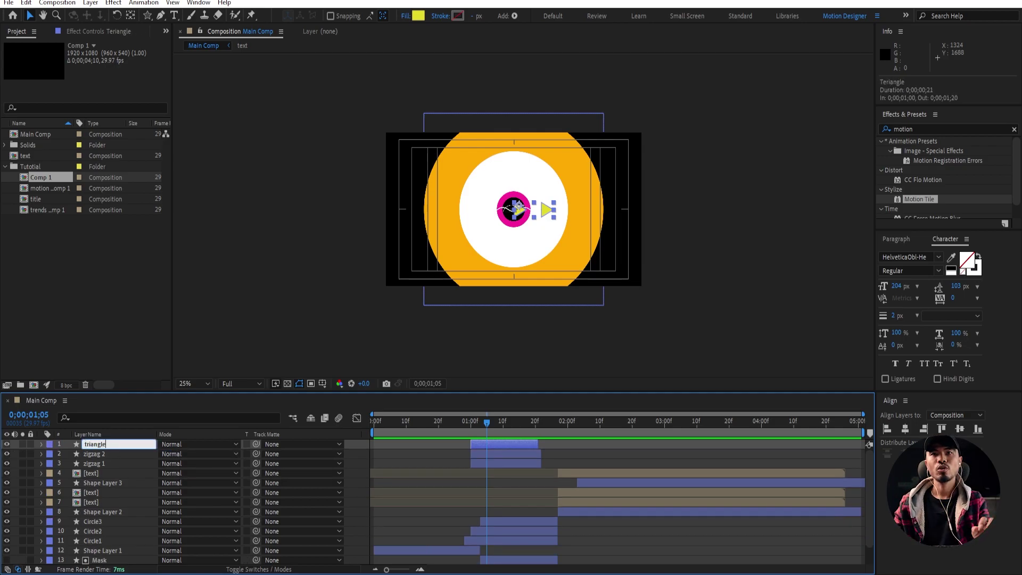
key("Return")
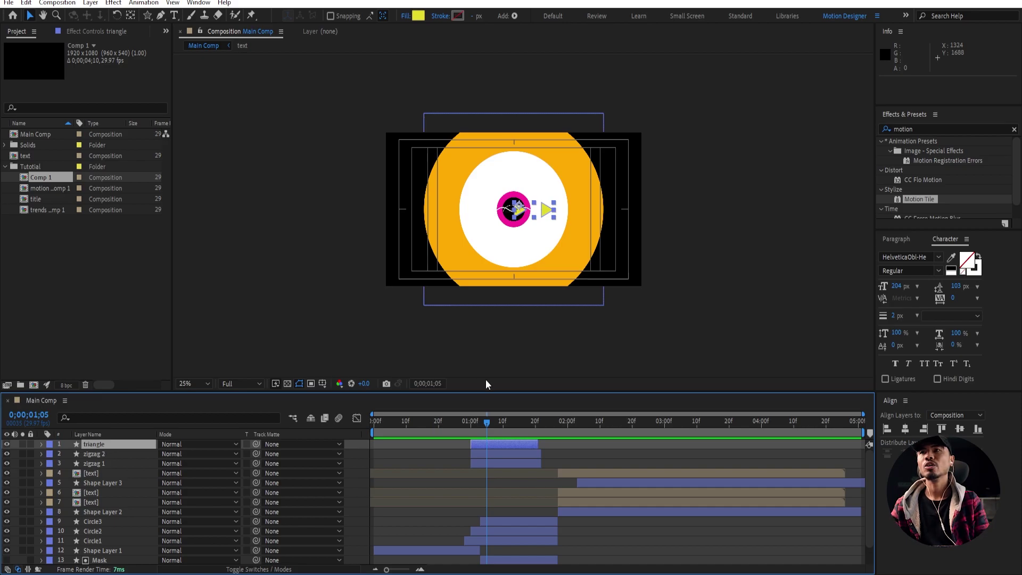
key("ctrl+d")
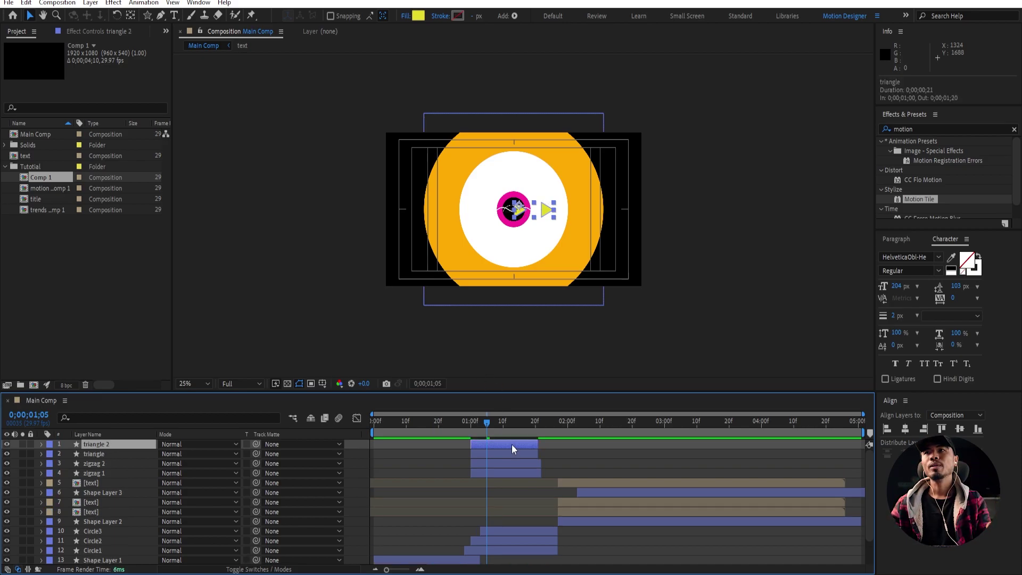
right_click(510, 441)
mouse_move(573, 154)
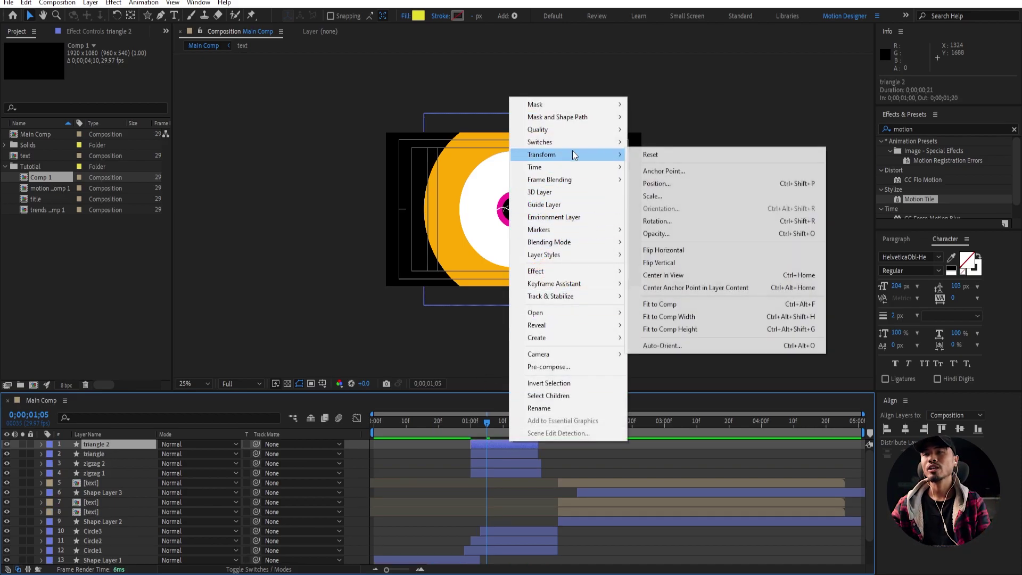
- Flip the duplicate triangle horizontally and move to the empty frame at 2;29
left_click(702, 250)
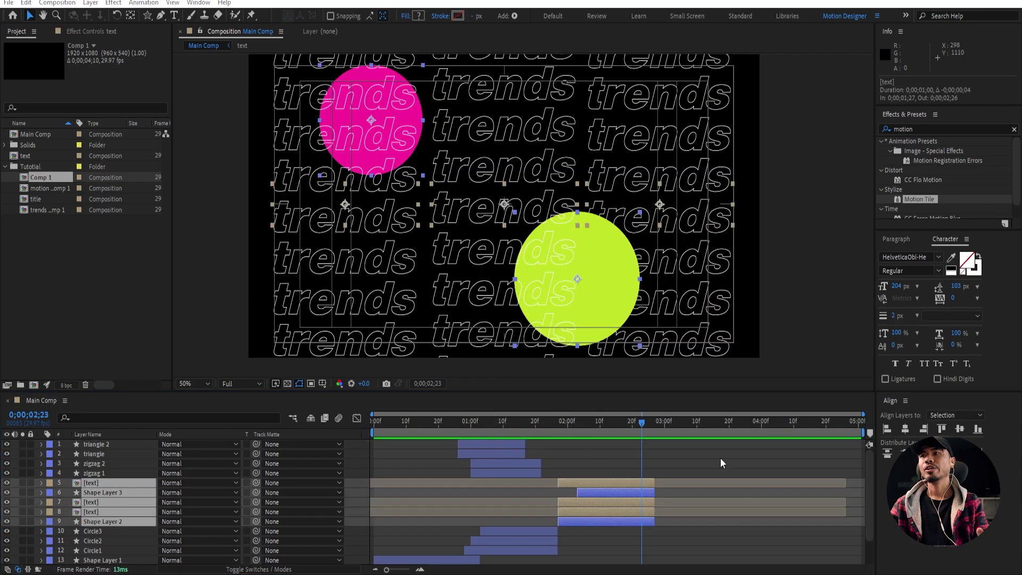
left_click_drag(647, 419, 653, 424)
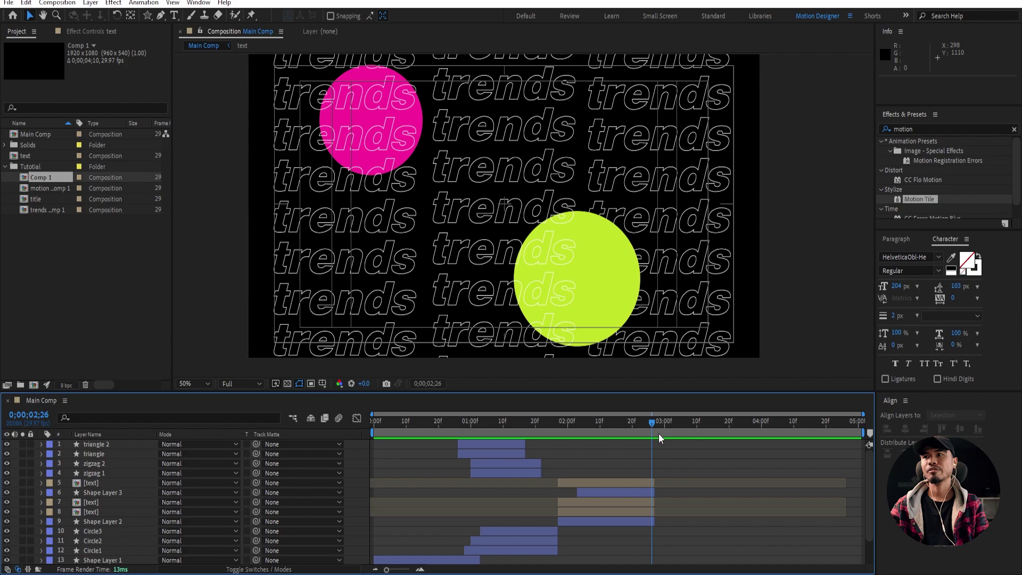
left_click(660, 437)
- Add a text layer reading 'motion designer'
key("ctrl+t")
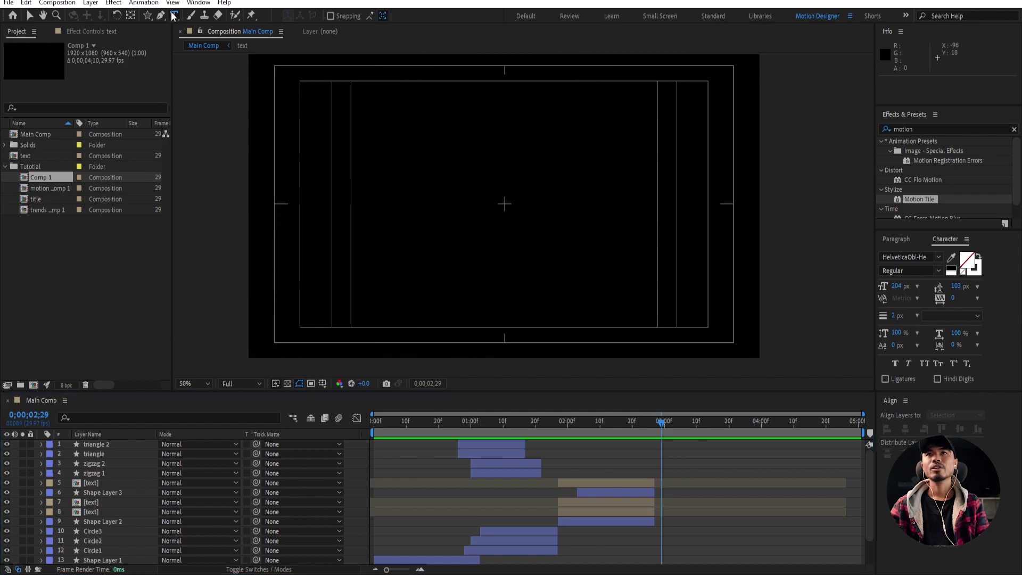
left_click(412, 206)
type("mot")
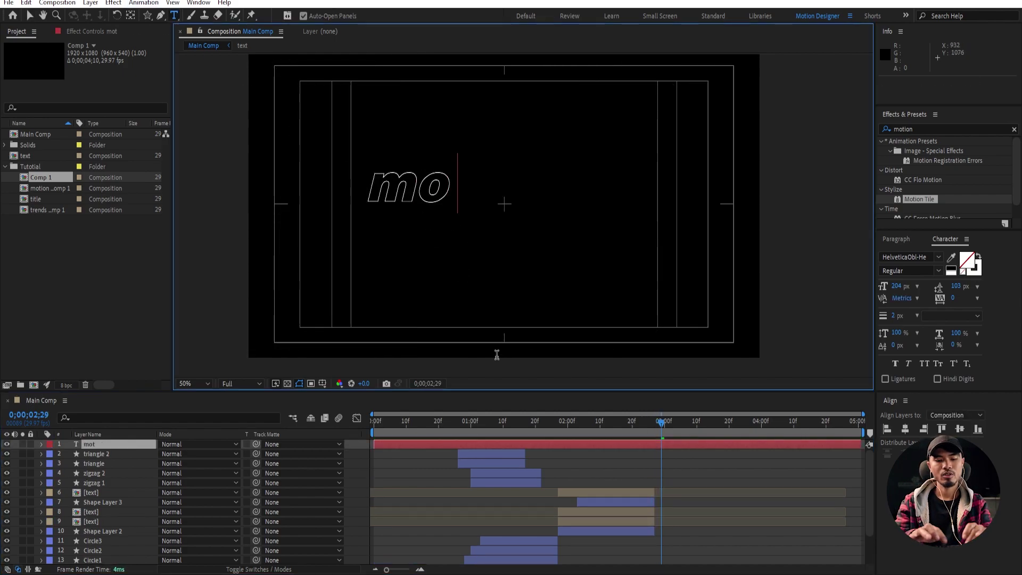
type("ion designer")
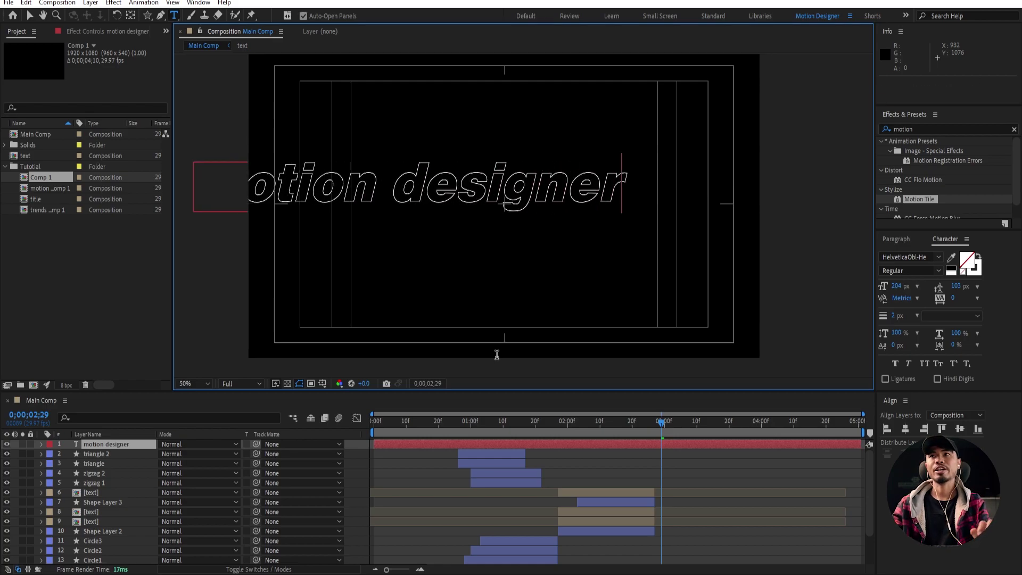
left_click(29, 15)
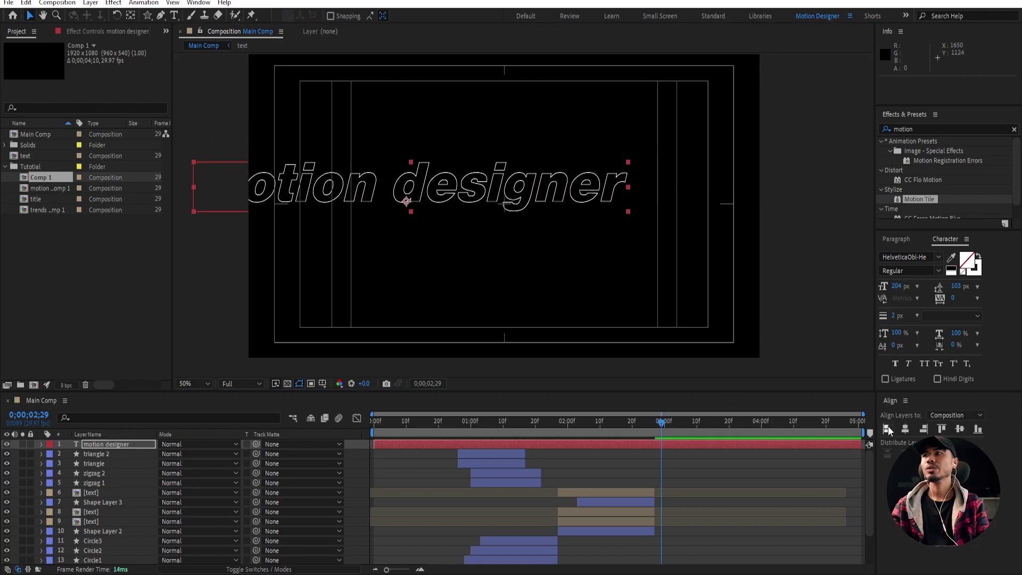
- Centre the text in the composition, make it solid white, and shrink it to 118 px
left_click(906, 431)
left_click(960, 429)
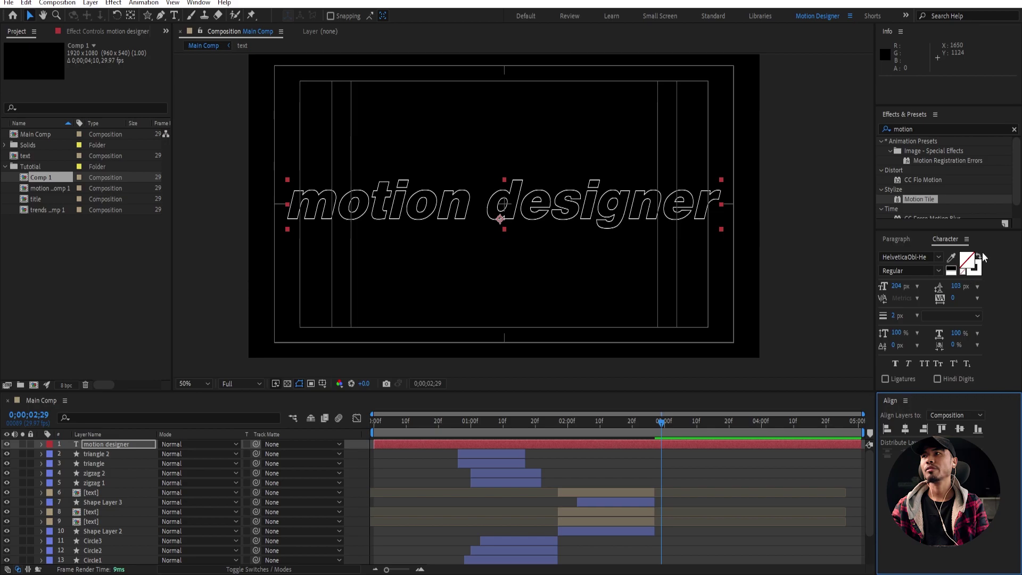
left_click(978, 256)
left_click_drag(896, 286, 851, 289)
left_click(401, 452)
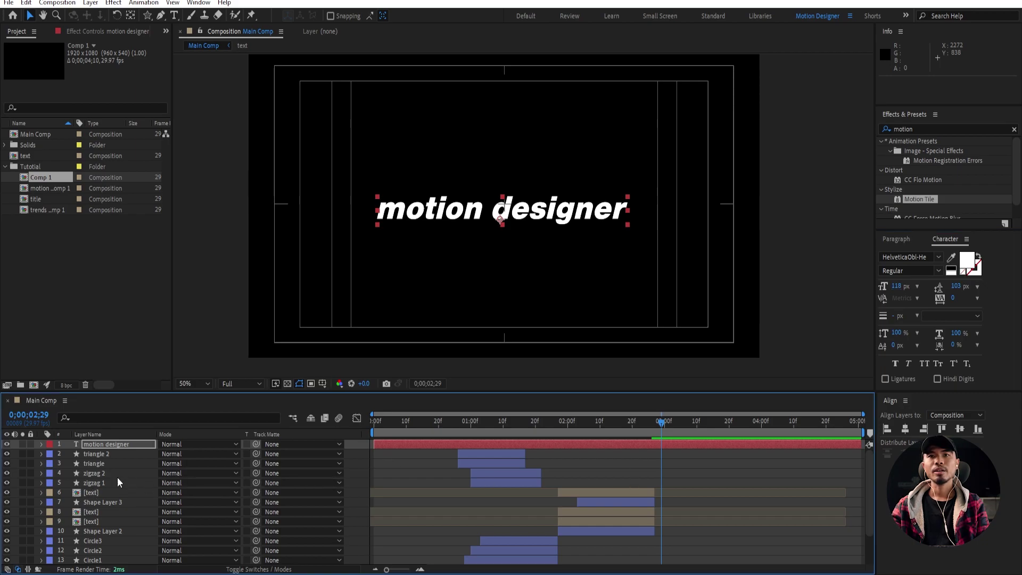
- Enable per-character 3D on the motion designer text and add a Position animator
left_click(41, 445)
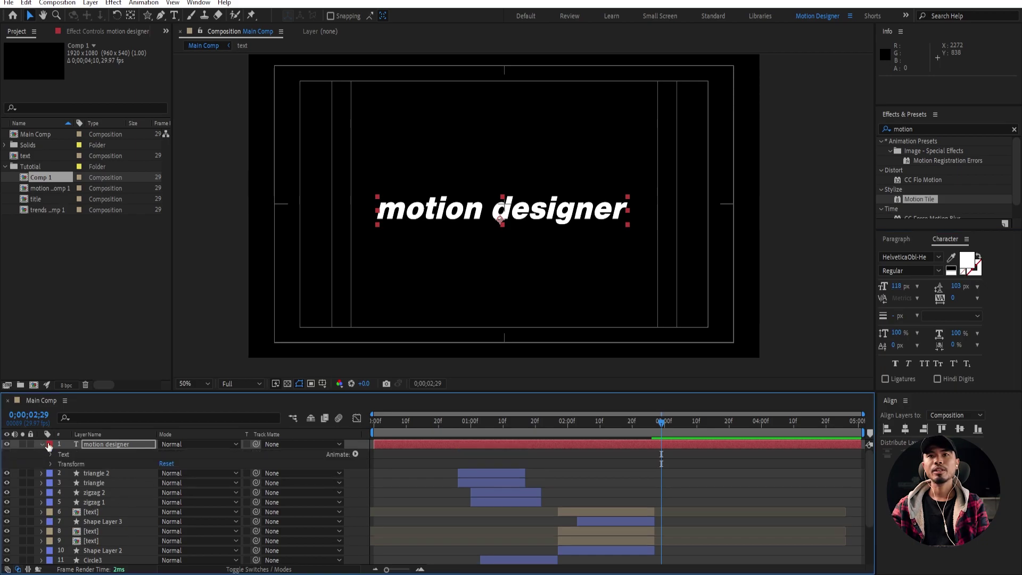
left_click(356, 455)
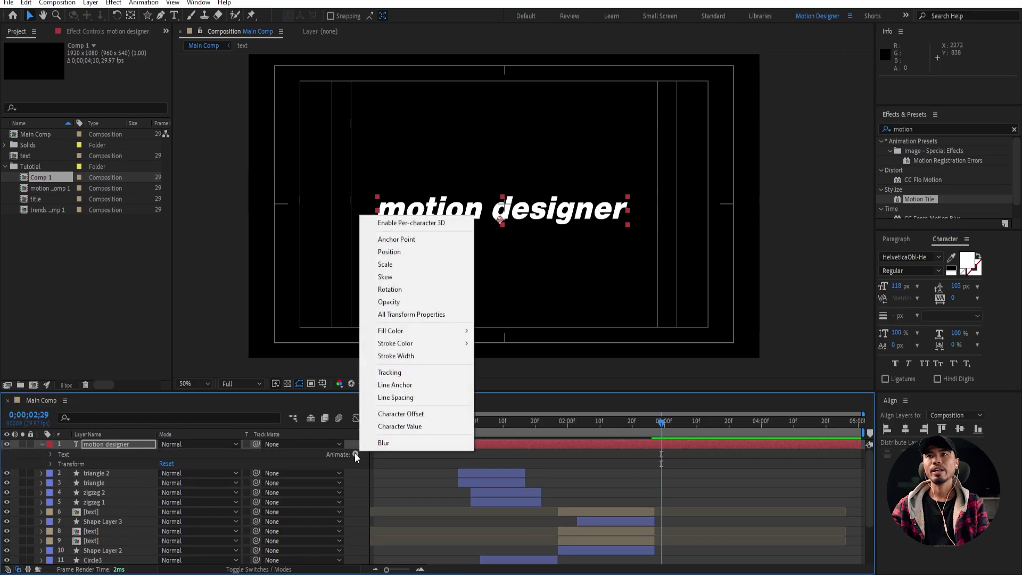
left_click(446, 224)
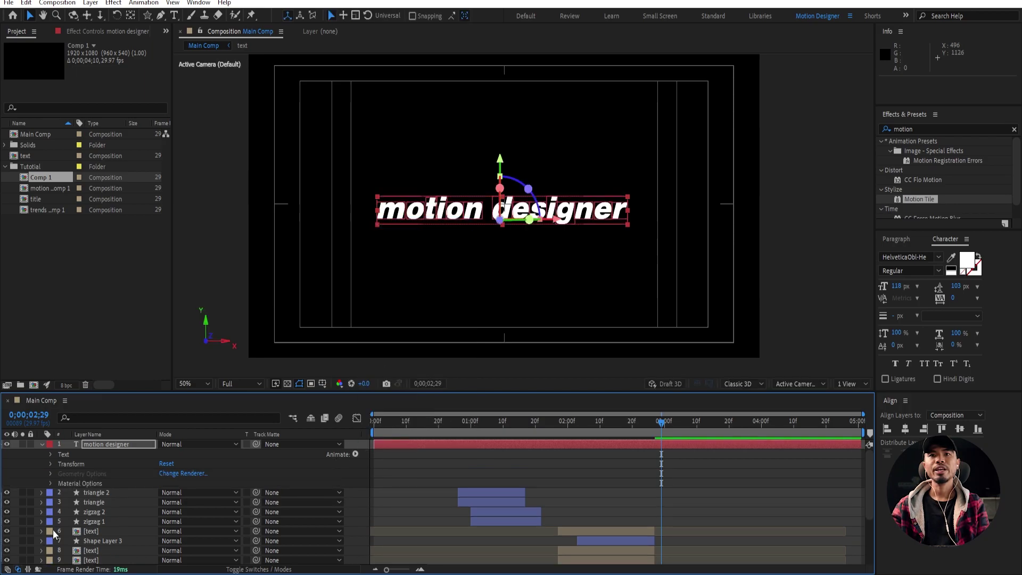
left_click(354, 454)
left_click(426, 251)
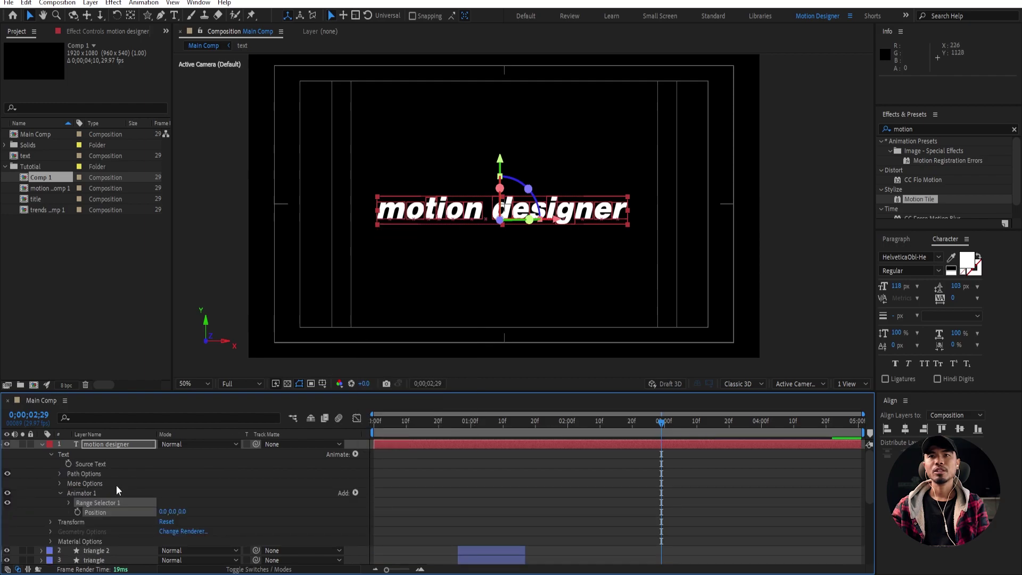
- Scrub the animator's Position Z to -2690, pushing the letters past the camera
left_click_drag(158, 396, 157, 374)
left_click(69, 482)
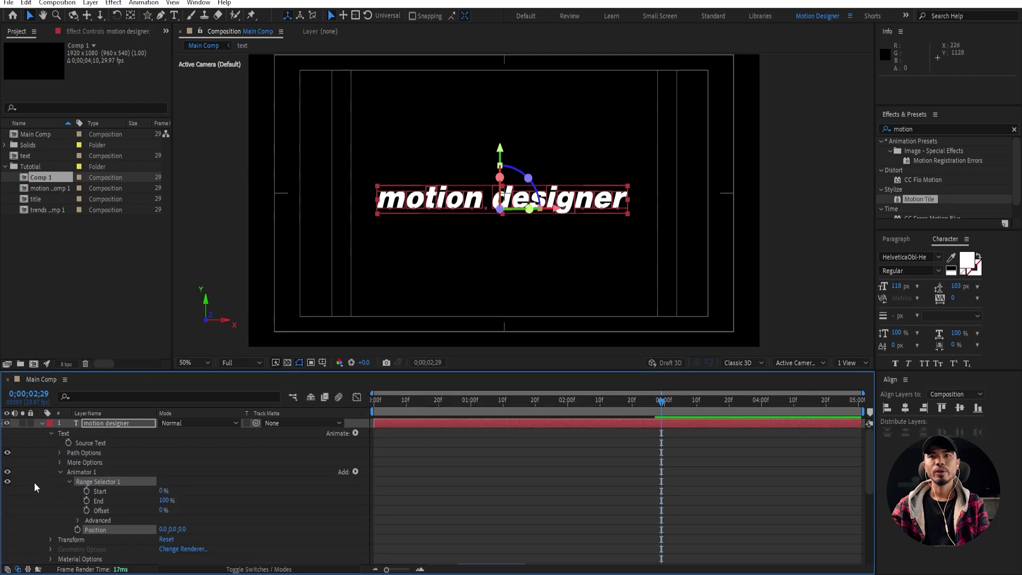
scroll(47, 485, "down", 1)
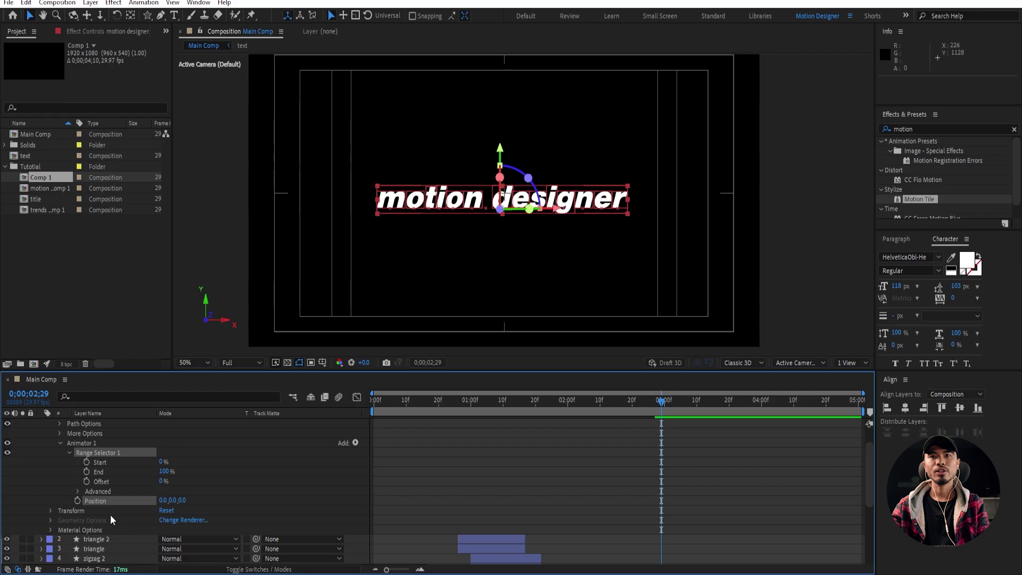
left_click_drag(185, 506, 129, 483)
left_click_drag(187, 500, 32, 508)
left_click_drag(196, 499, 125, 506)
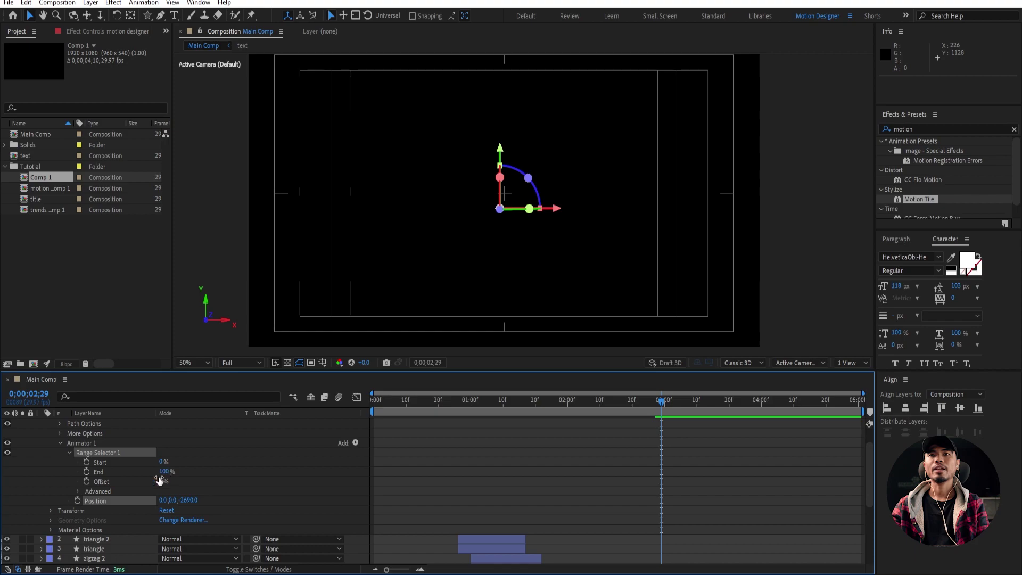
- Set the range selector Offset to -100% with a Ramp Up shape
left_click_drag(162, 481, 82, 500)
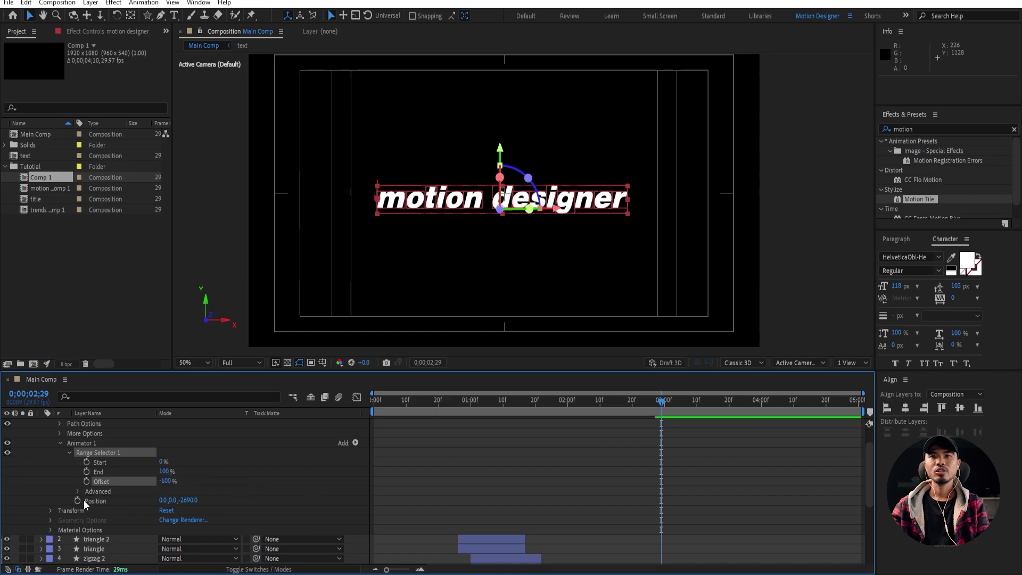
left_click(77, 491)
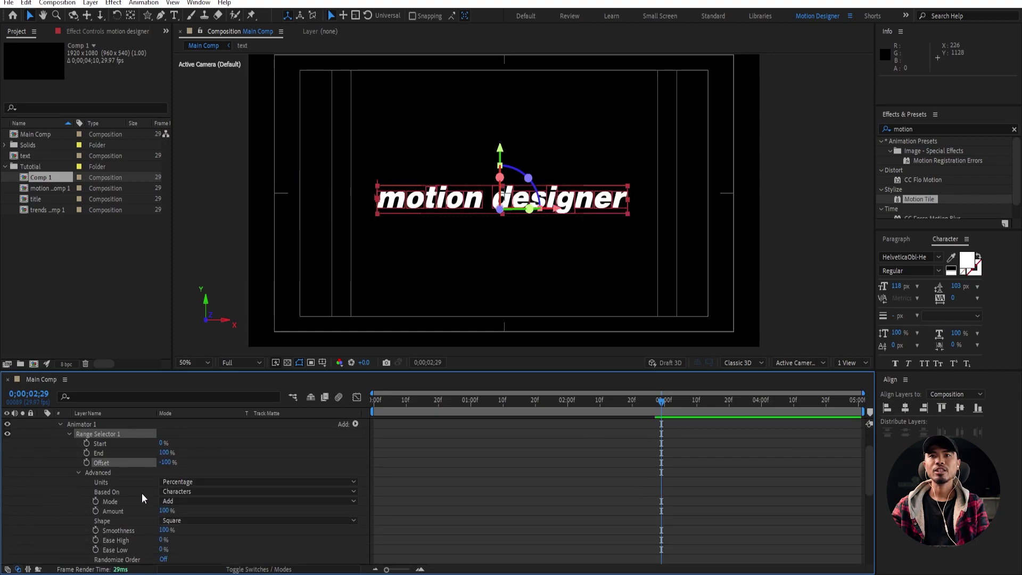
left_click(213, 521)
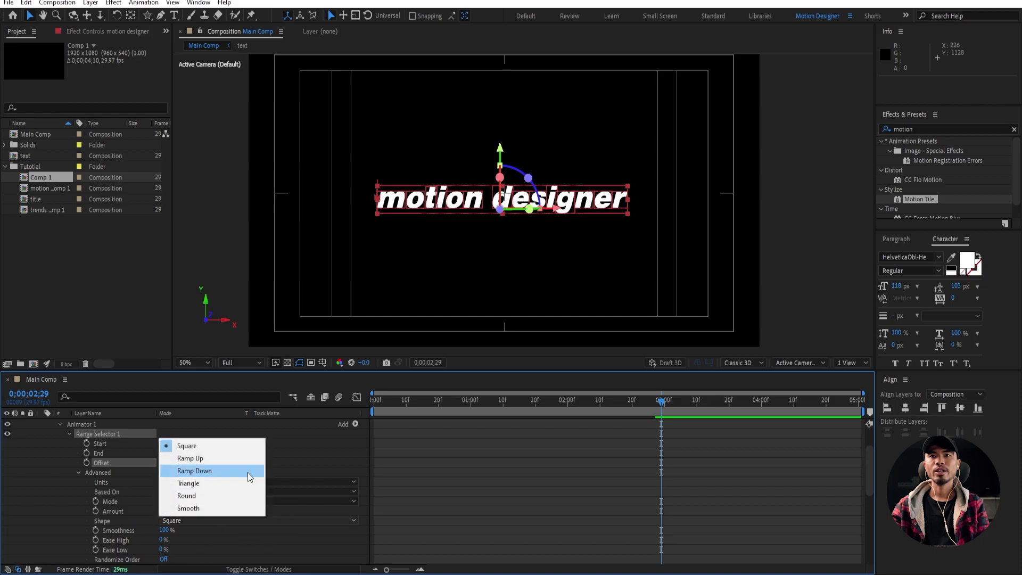
left_click(218, 459)
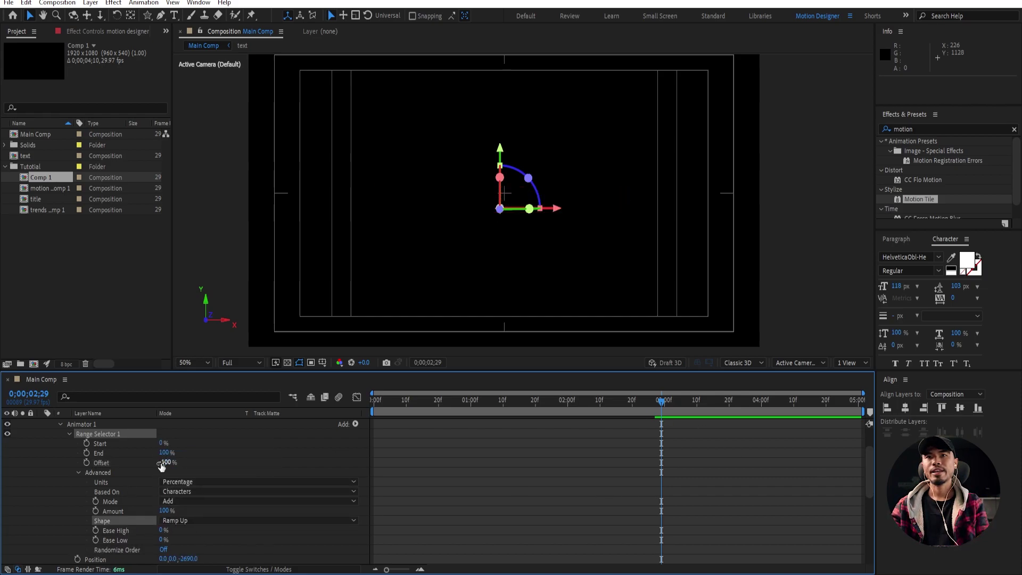
- Keyframe the Offset rising to 100% after 03;08 and preview the letters flying in
left_click_drag(871, 490, 868, 554)
left_click(641, 411)
left_click(654, 416)
left_click_drag(865, 526, 869, 500)
left_click(689, 414)
key("Page_Down")
left_click_drag(166, 435, 291, 441)
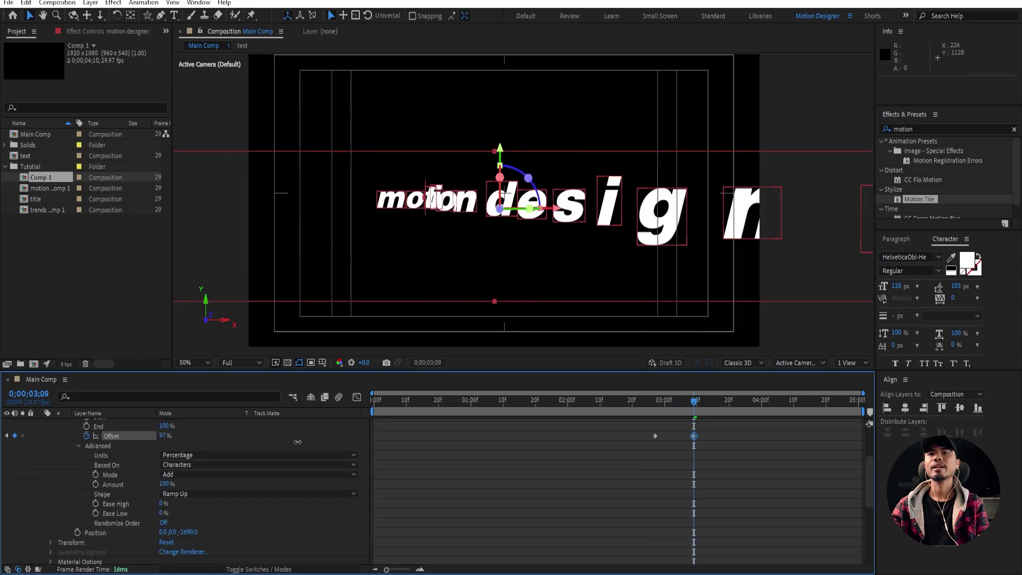
left_click(629, 403)
key("space")
key("space")
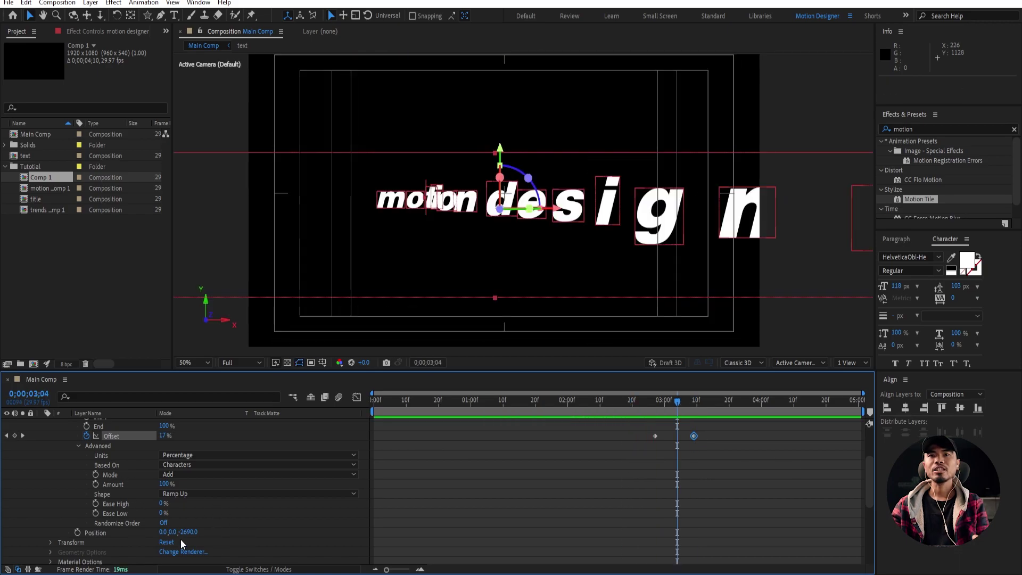
- Set the range selector's Ease High to 60% and Ease Low to 25%
key("F2")
left_click(163, 504)
type("60")
key("Return")
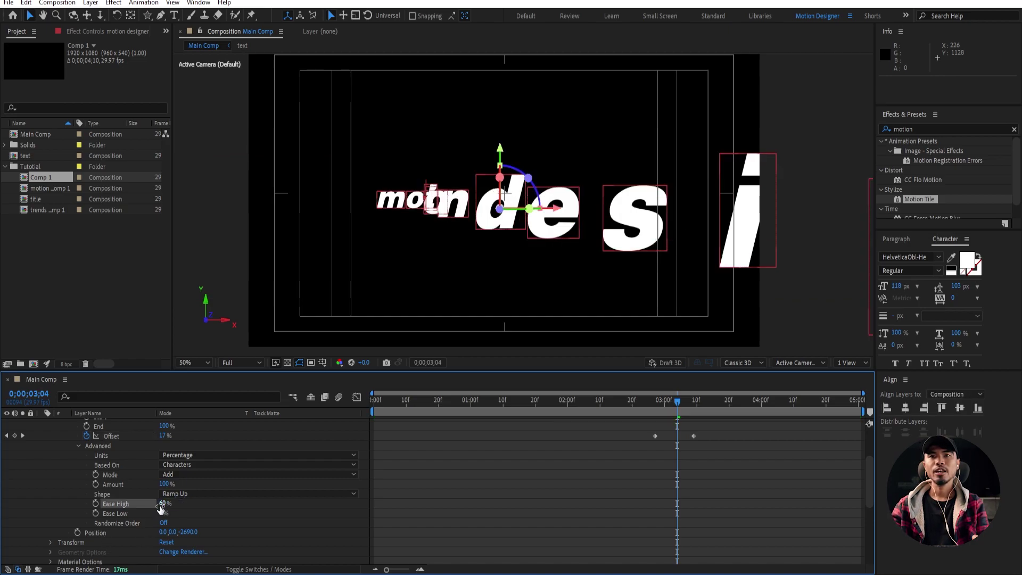
left_click(163, 513)
type("25")
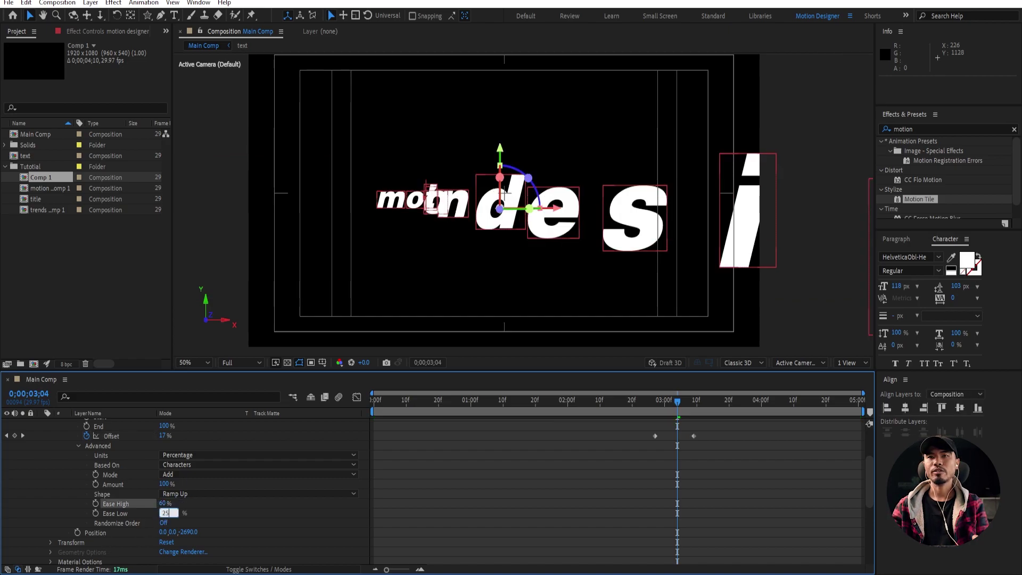
key("Return")
left_click(723, 400)
scroll(286, 428, "up", 3)
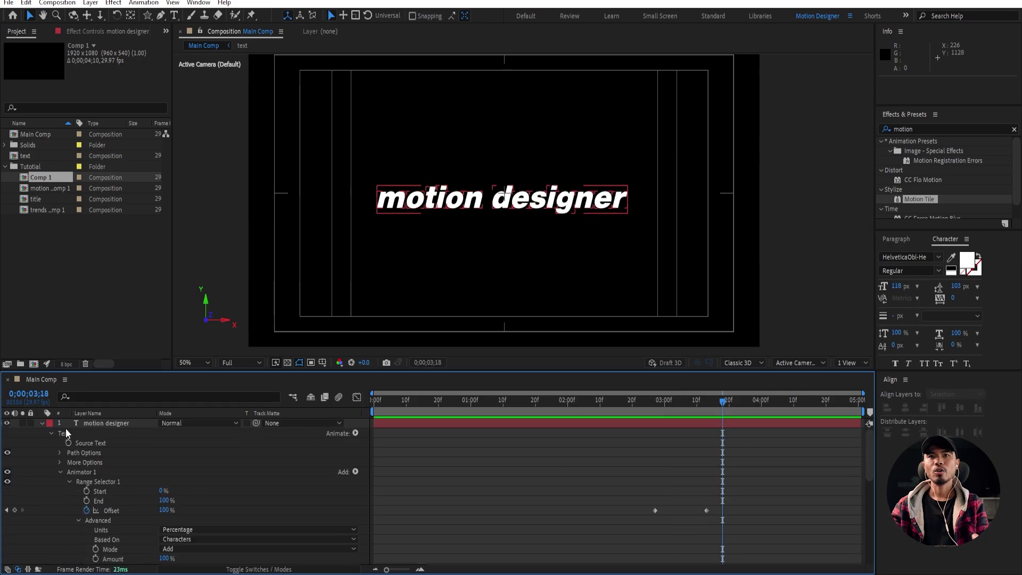
- Turn on motion blur for layers 1–14
left_click(40, 424)
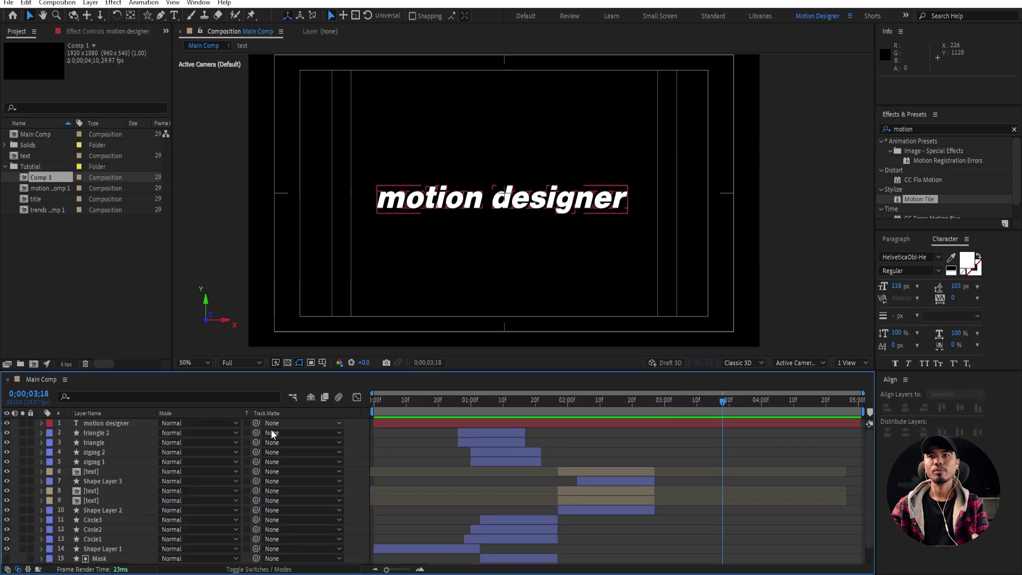
left_click(258, 569)
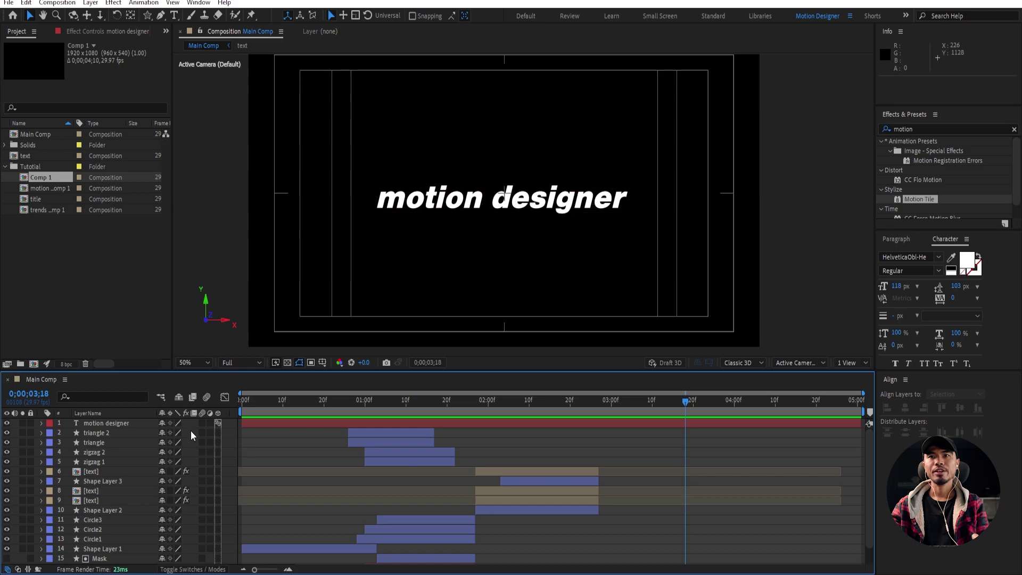
left_click_drag(202, 423, 206, 545)
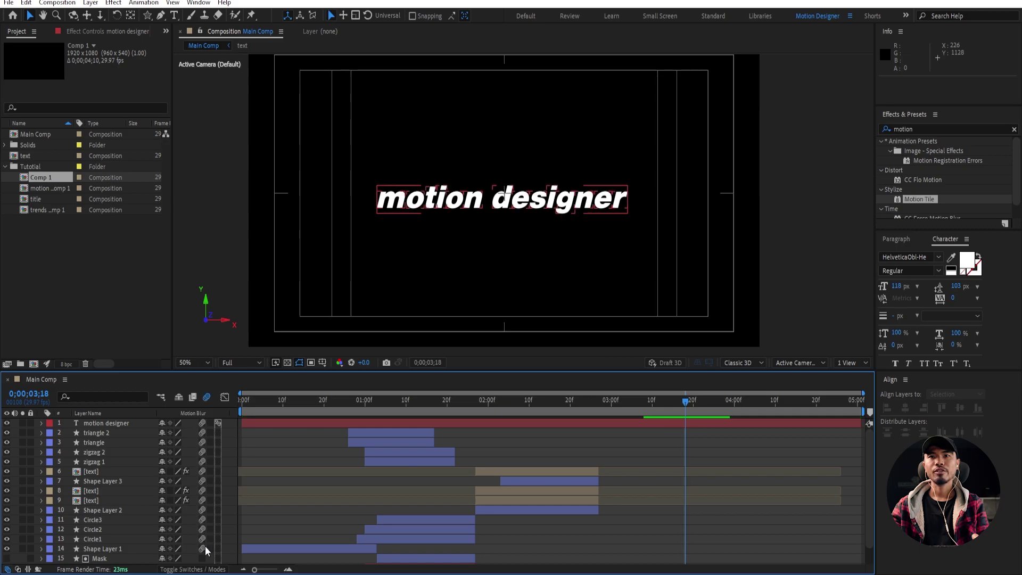
left_click(722, 453)
- Set the Pen tool to no fill and a white stroke, and place the underline's first point below the text
left_click(163, 17)
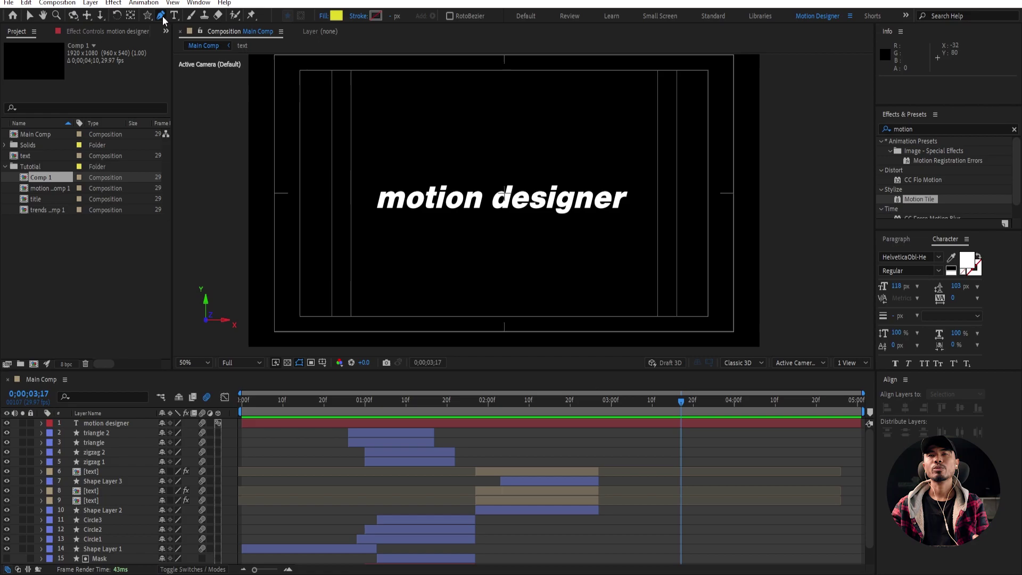
left_click(325, 15)
left_click(456, 253)
left_click(490, 321)
left_click(376, 15)
left_click_drag(297, 326, 191, 221)
left_click(458, 282)
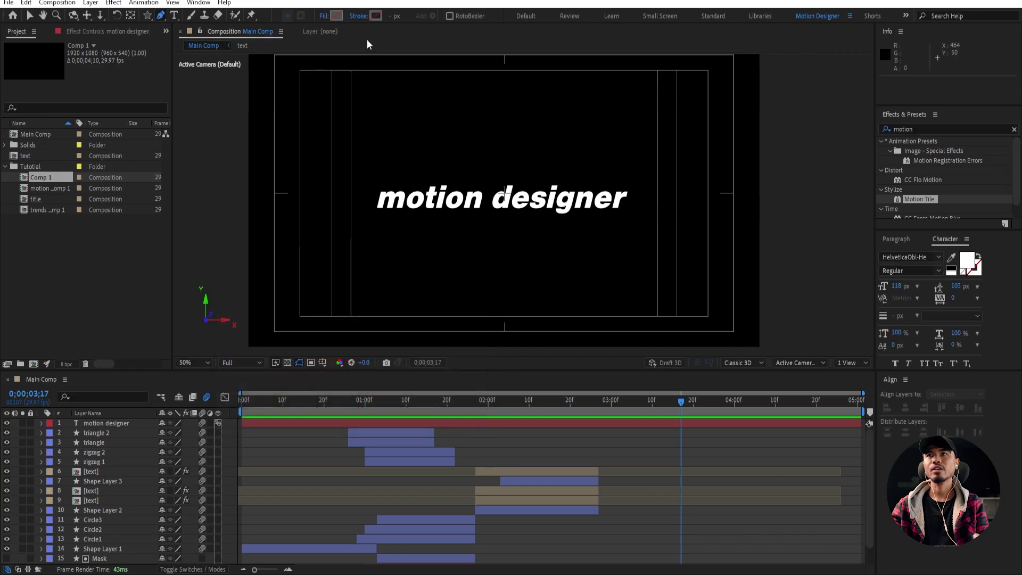
left_click(424, 221)
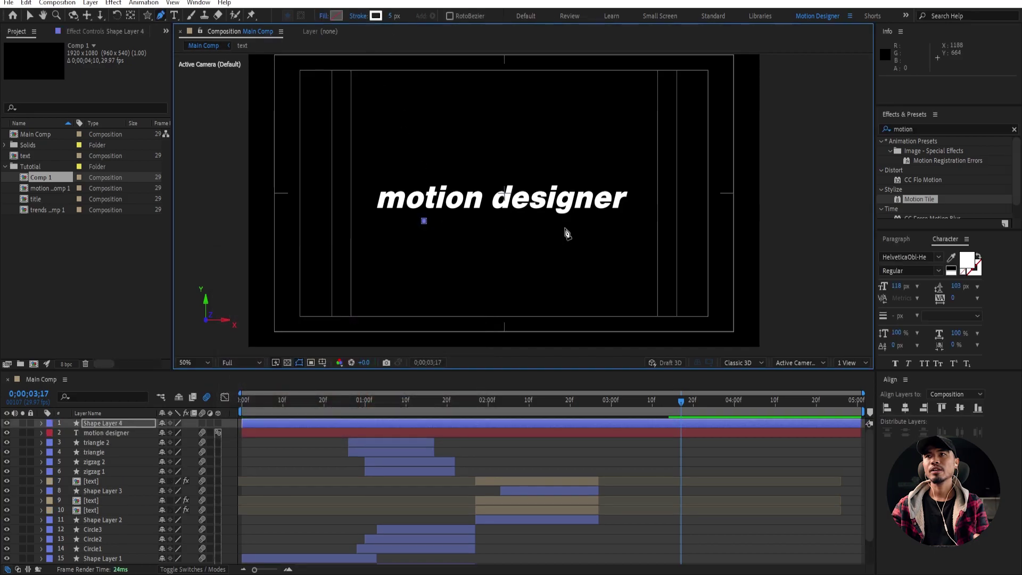
- Finish the underline beneath the text and add Trim Paths to it
left_click(566, 220)
left_click(30, 15)
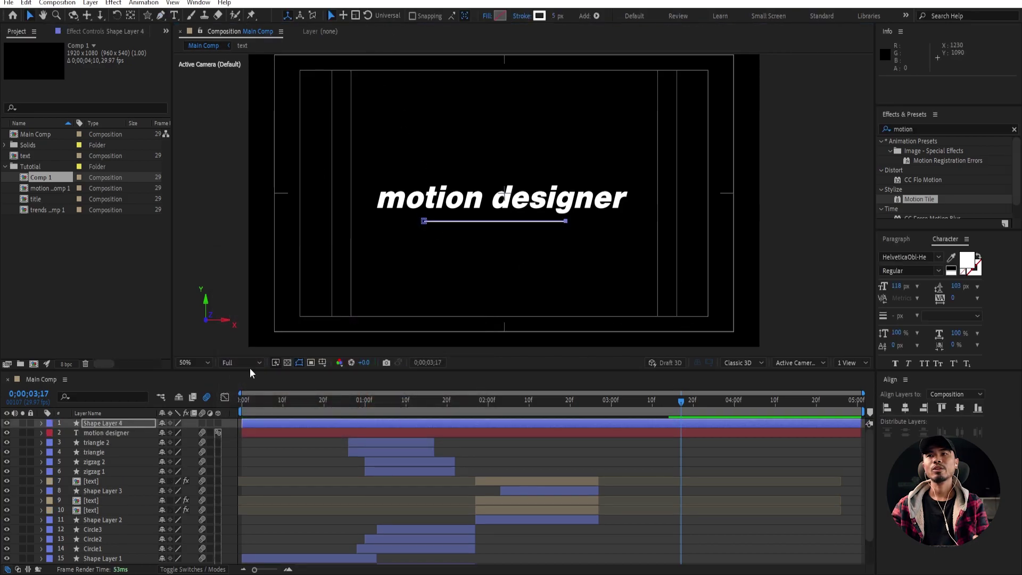
left_click_drag(590, 412, 647, 416)
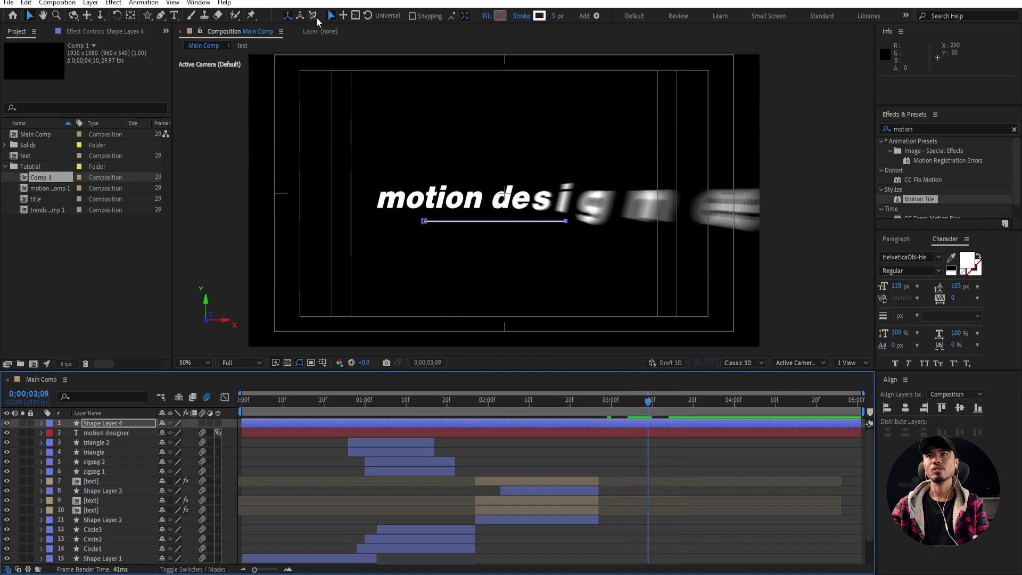
left_click(42, 424)
left_click(223, 434)
left_click(296, 366)
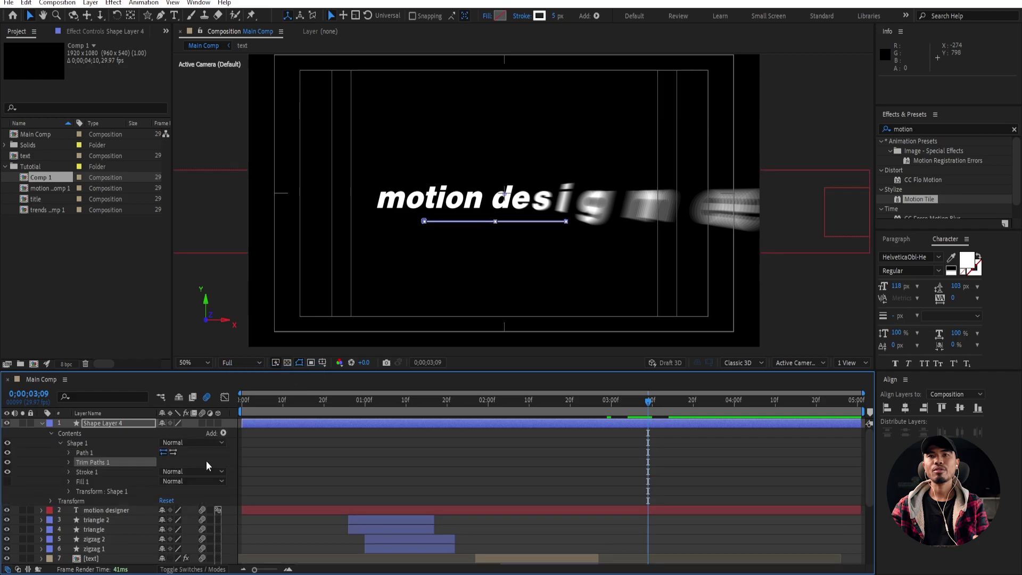
- Keyframe Trim Paths End from 0% to 100% so the line draws on, then preview
left_click_drag(165, 481, 133, 482)
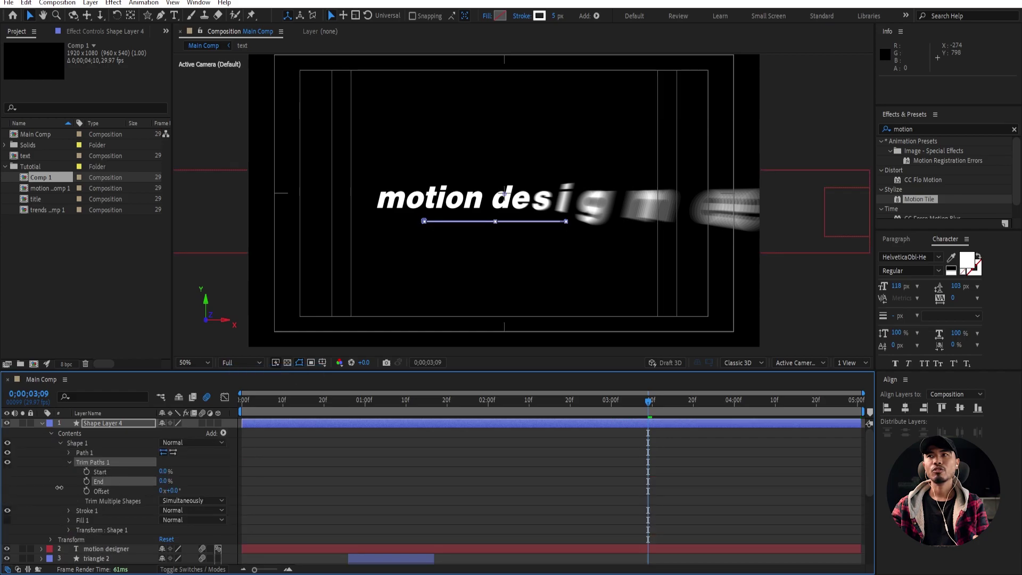
left_click_drag(646, 407, 690, 410)
left_click(86, 481)
left_click_drag(158, 481, 192, 481)
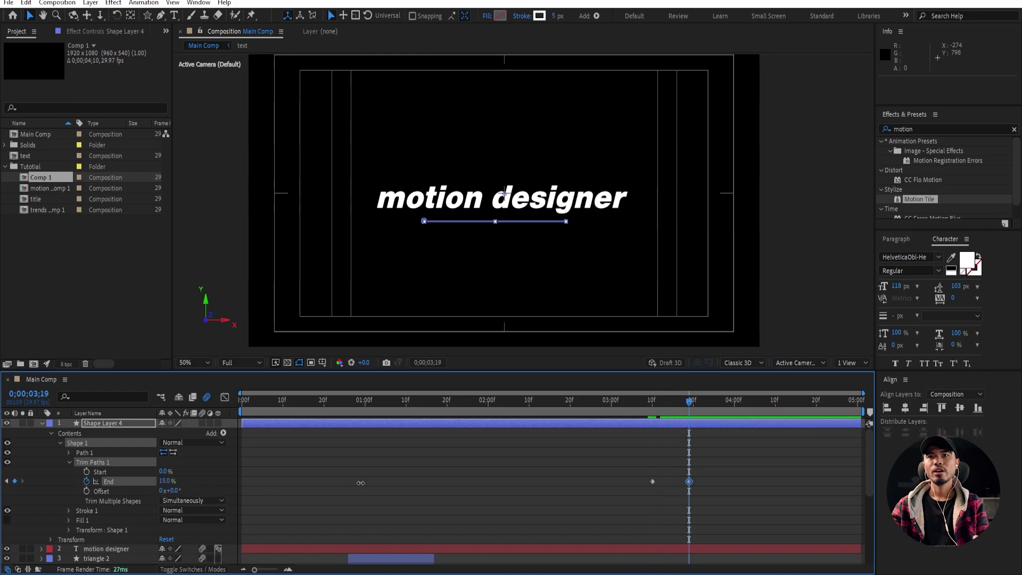
left_click_drag(742, 473, 613, 500)
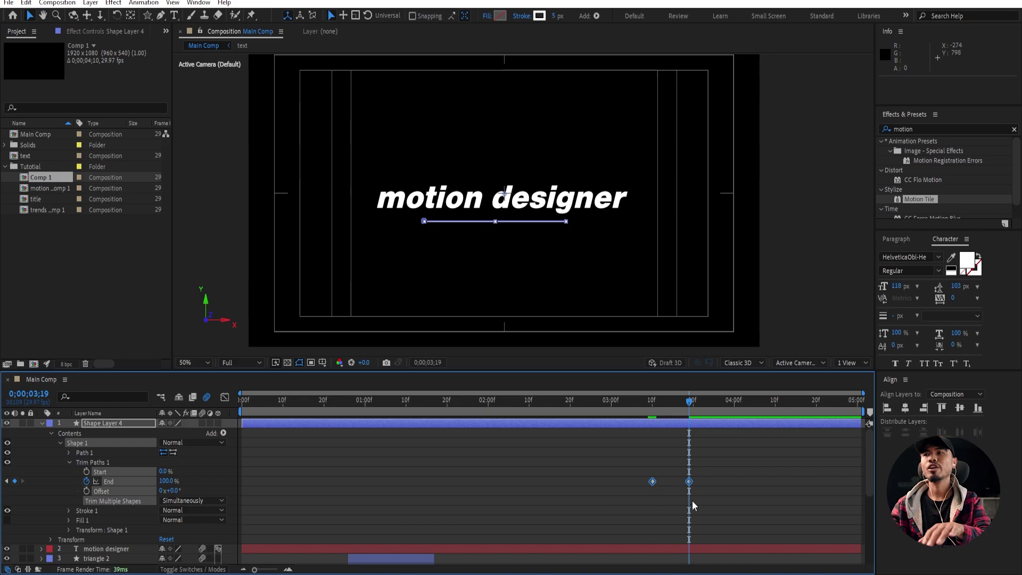
left_click(742, 469)
key("space")
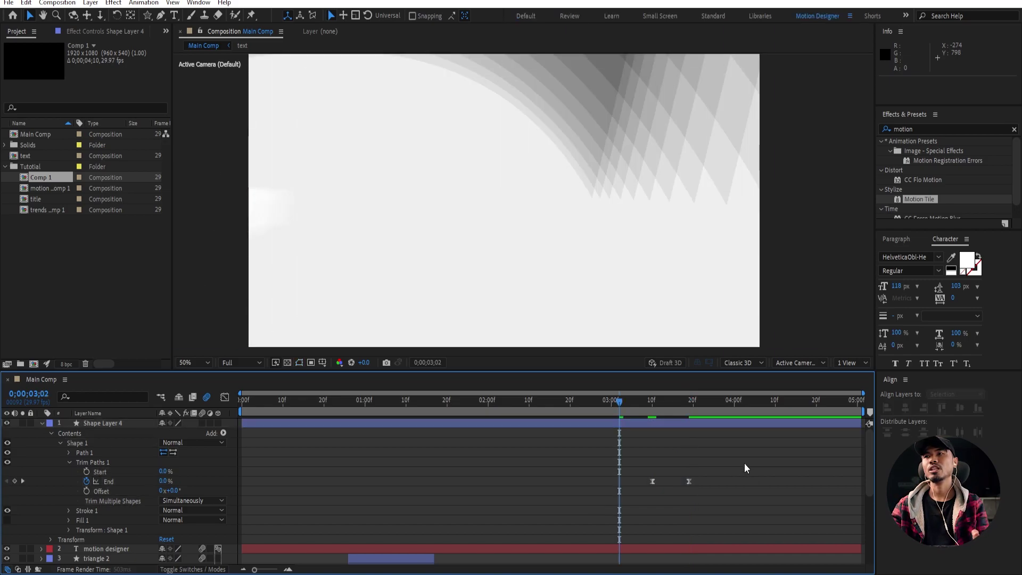